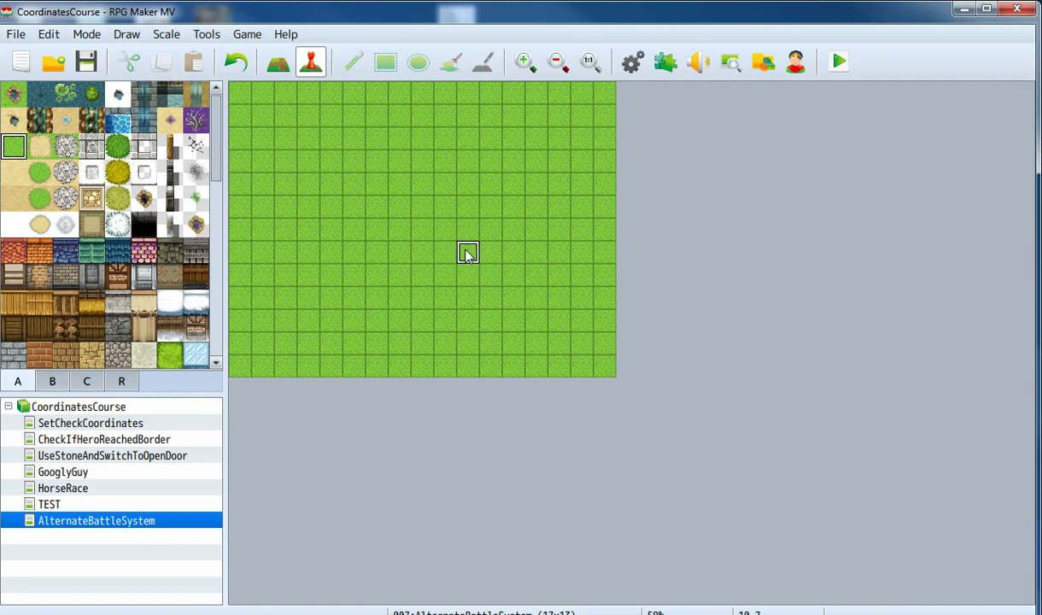
Select the top-left tile (0,0) of the AlternateBattleSystem map in event mode
left_click(241, 95)
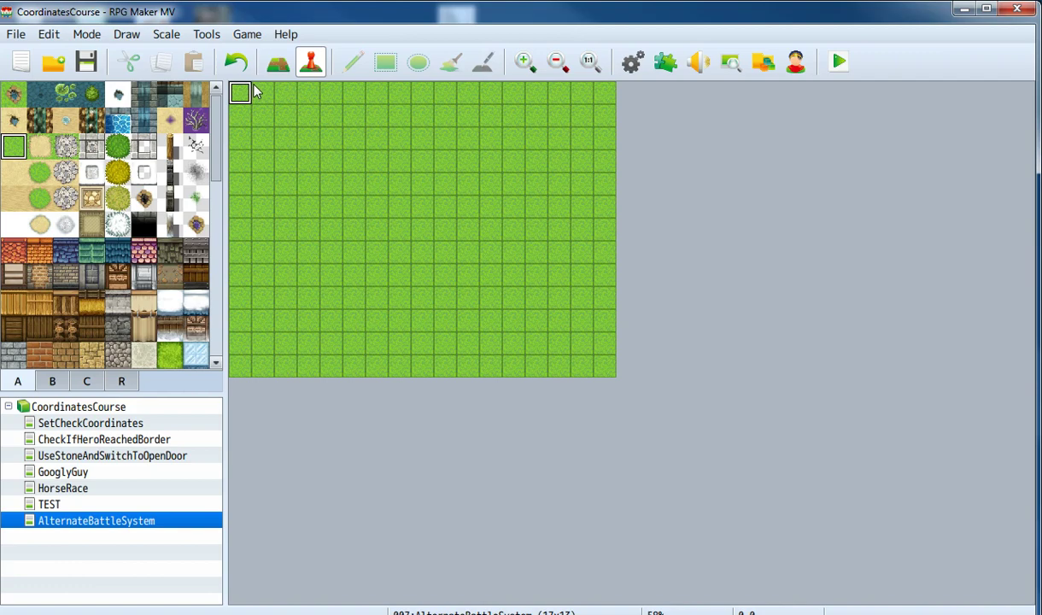
Create an event on the top-left tile named Coordinates
double_click(242, 94)
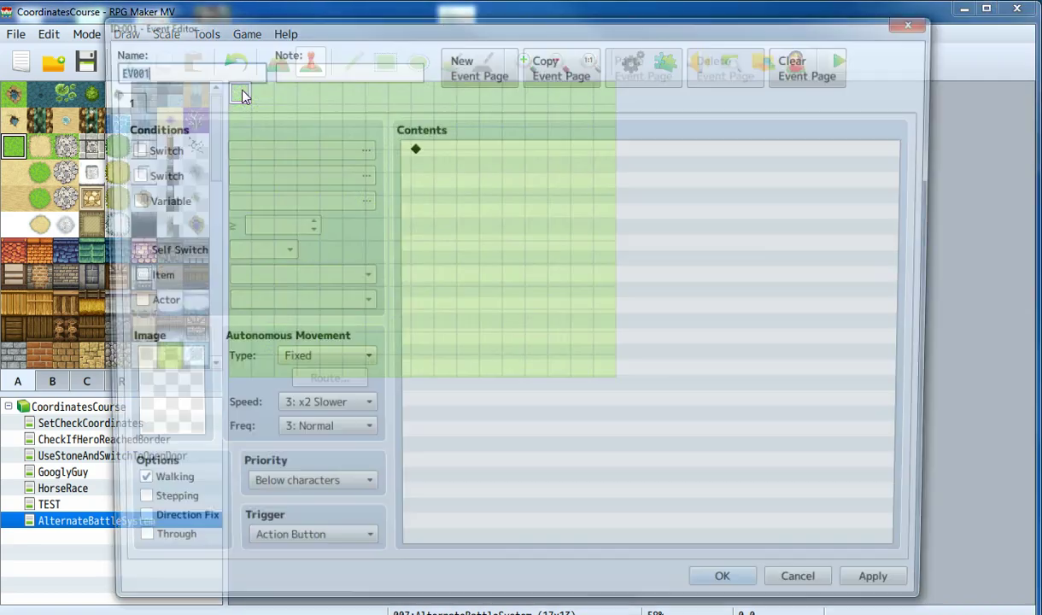
double_click(520, 164)
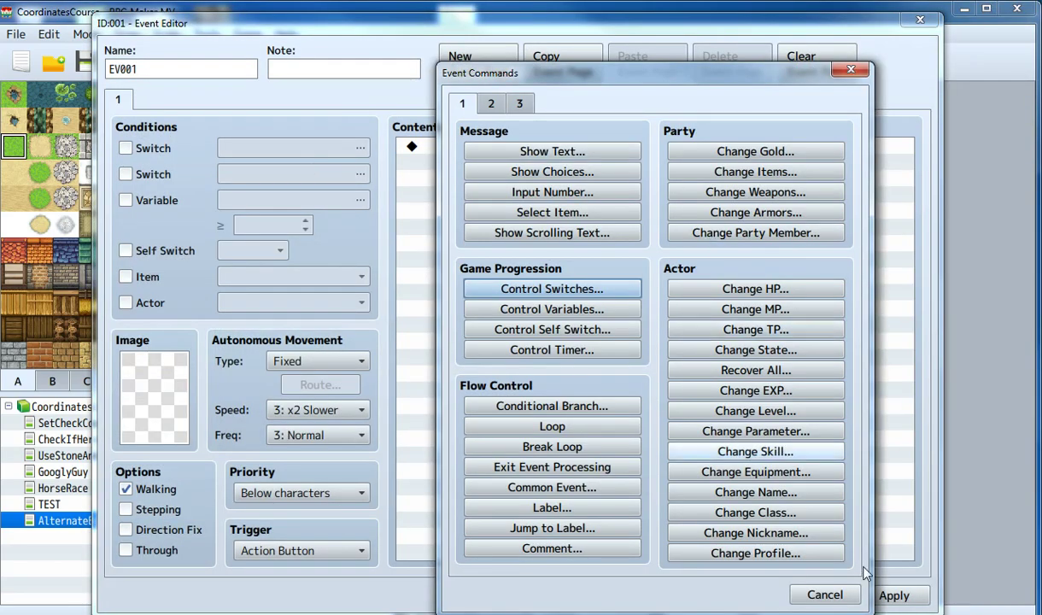
left_click(824, 594)
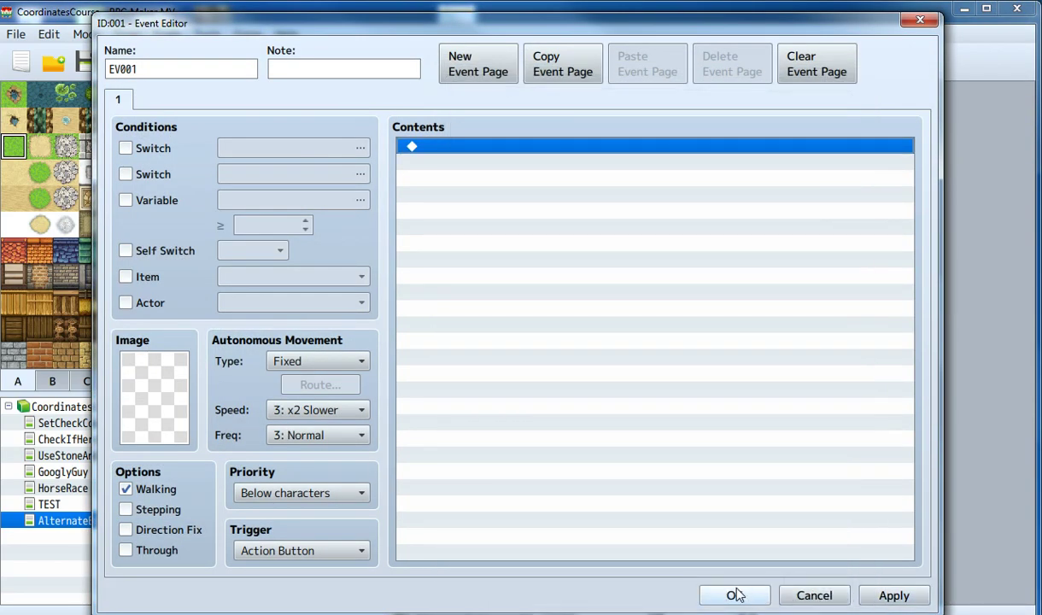
double_click(189, 71)
type("Coordinates")
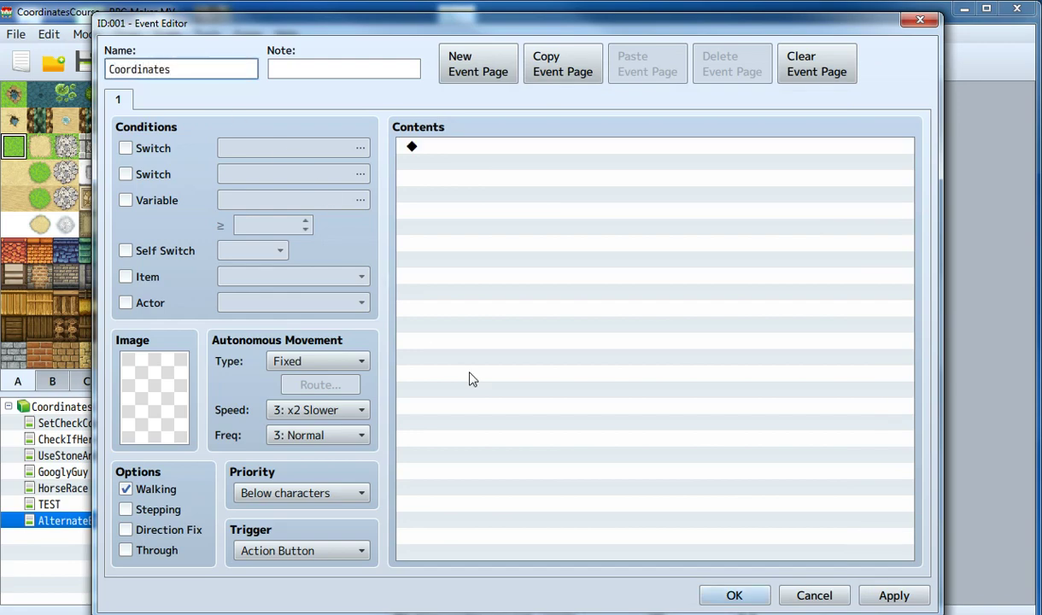
left_click(708, 594)
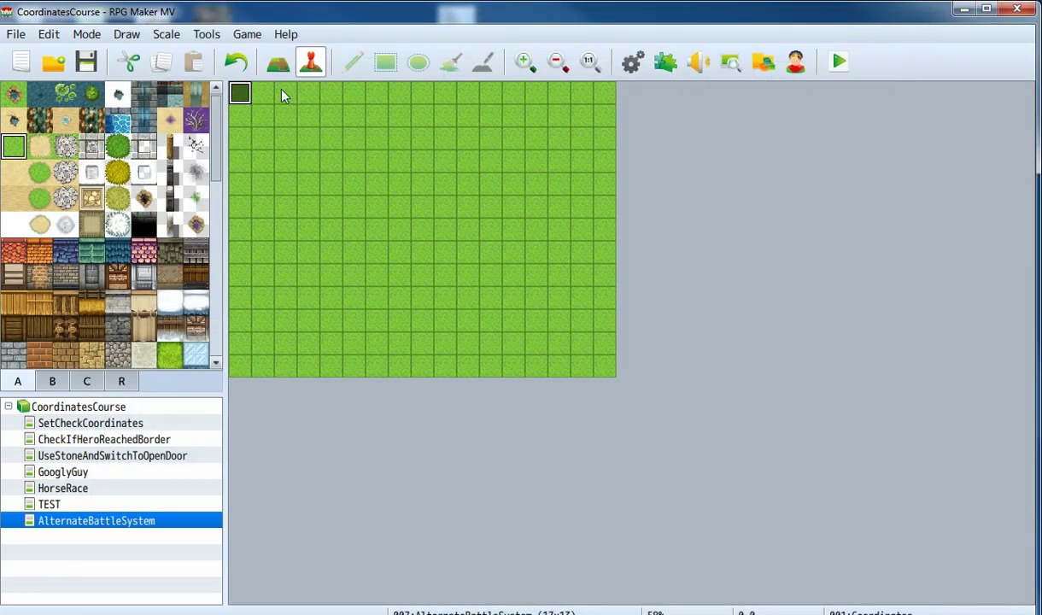
Create a second event in the top row named Bullet
double_click(305, 93)
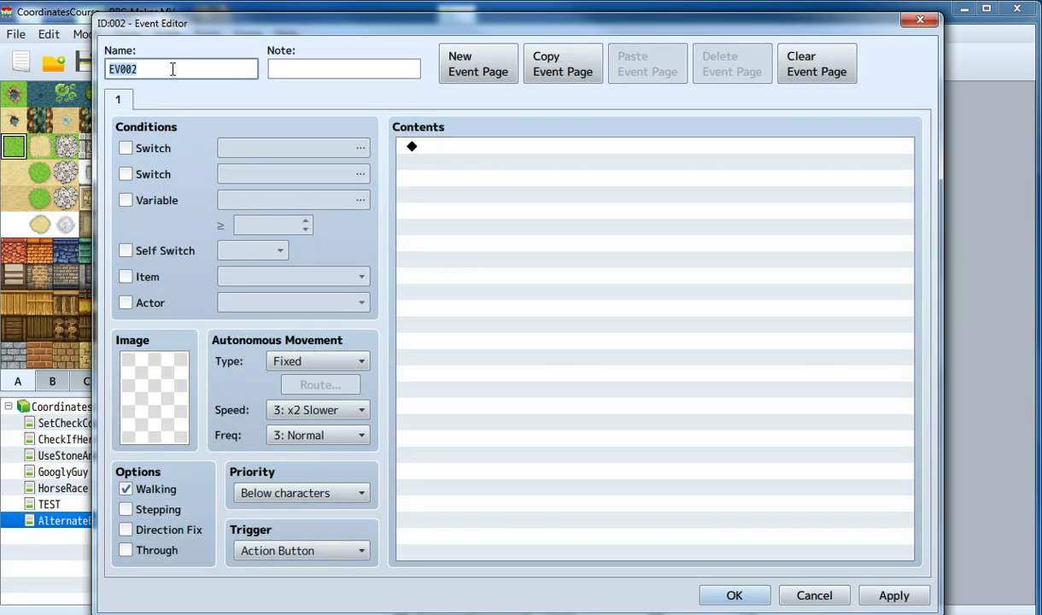
type("Bullet")
left_click(722, 596)
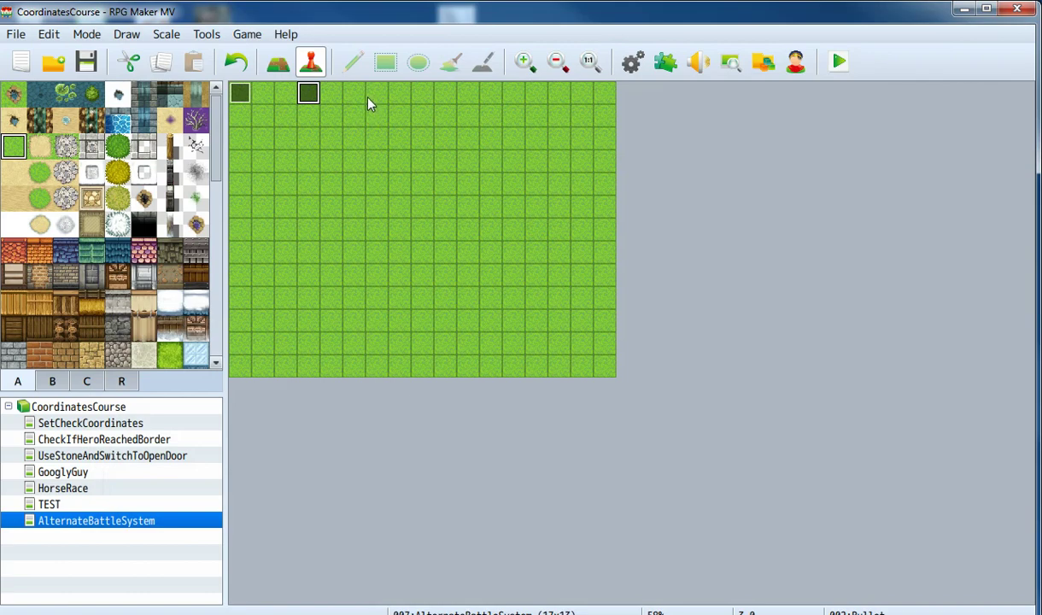
Create an event on tile 10,6 named Enemy
left_click(370, 101)
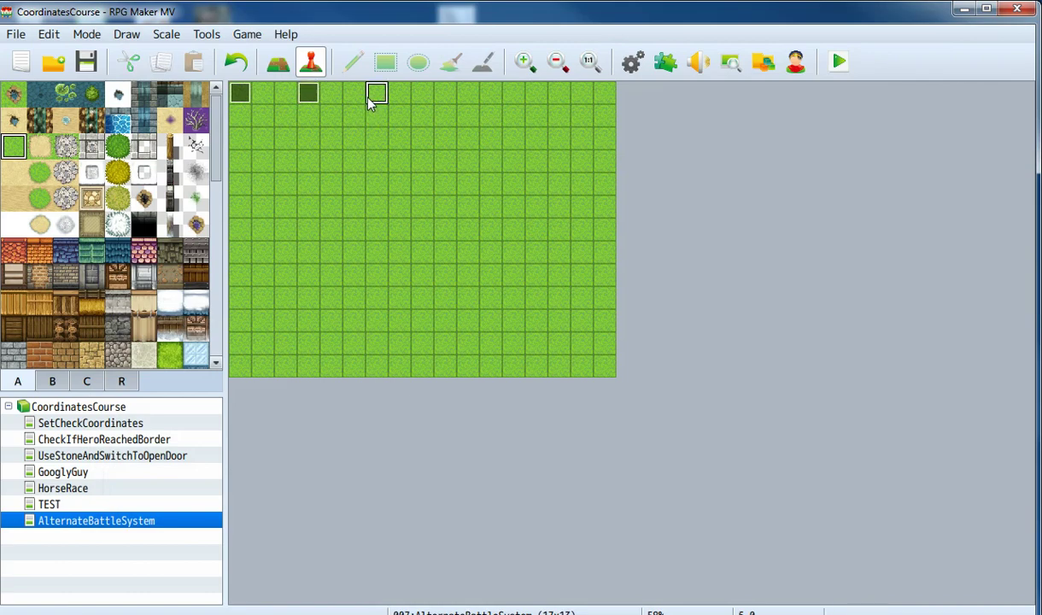
left_click(473, 228)
key("Return")
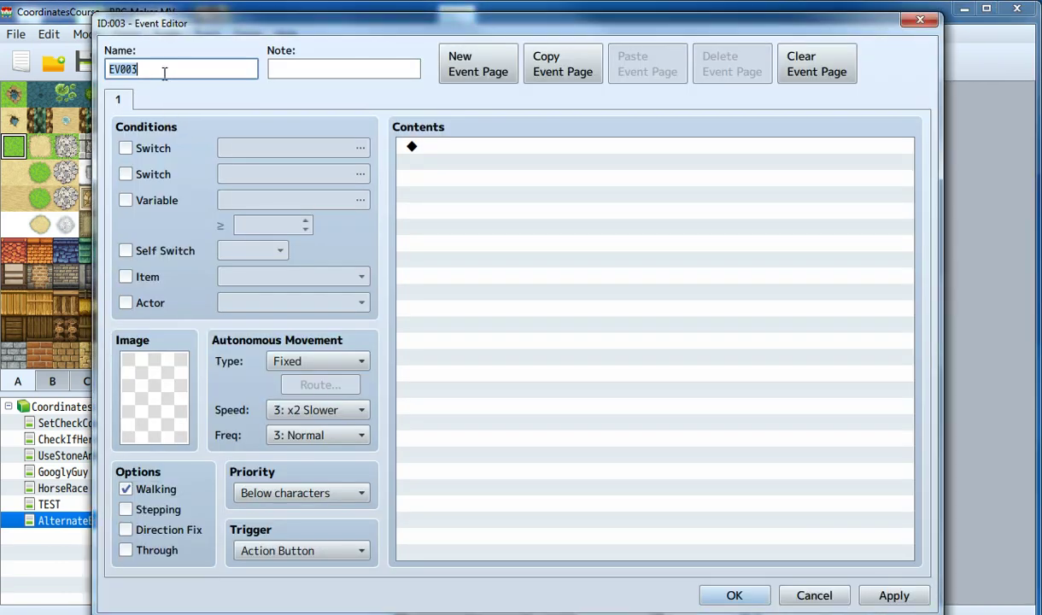
type("Enemy")
left_click(733, 595)
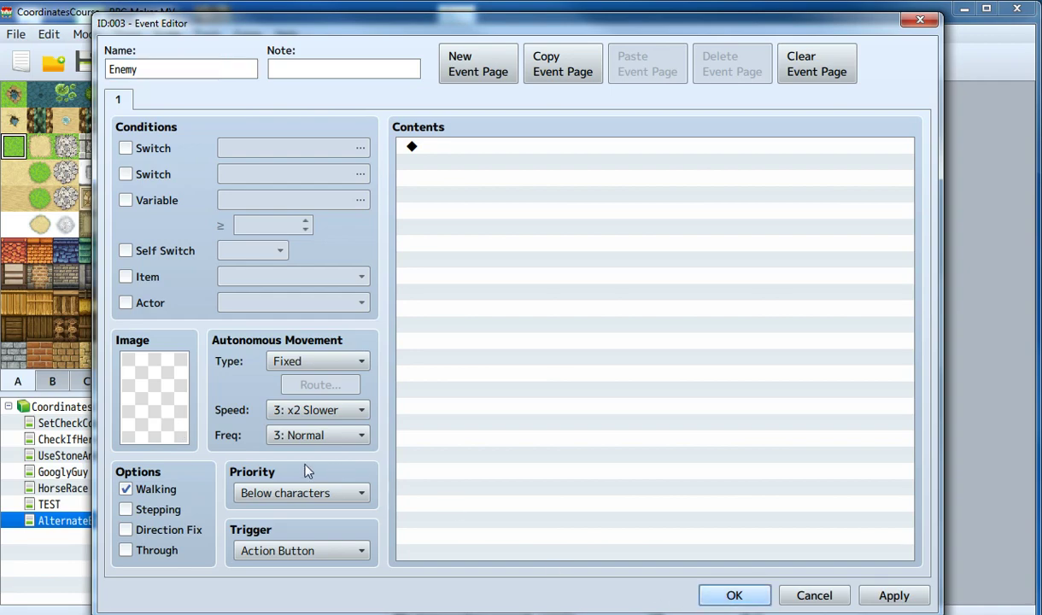
Give the Enemy event the green armoured Evil sprite and save it
double_click(138, 417)
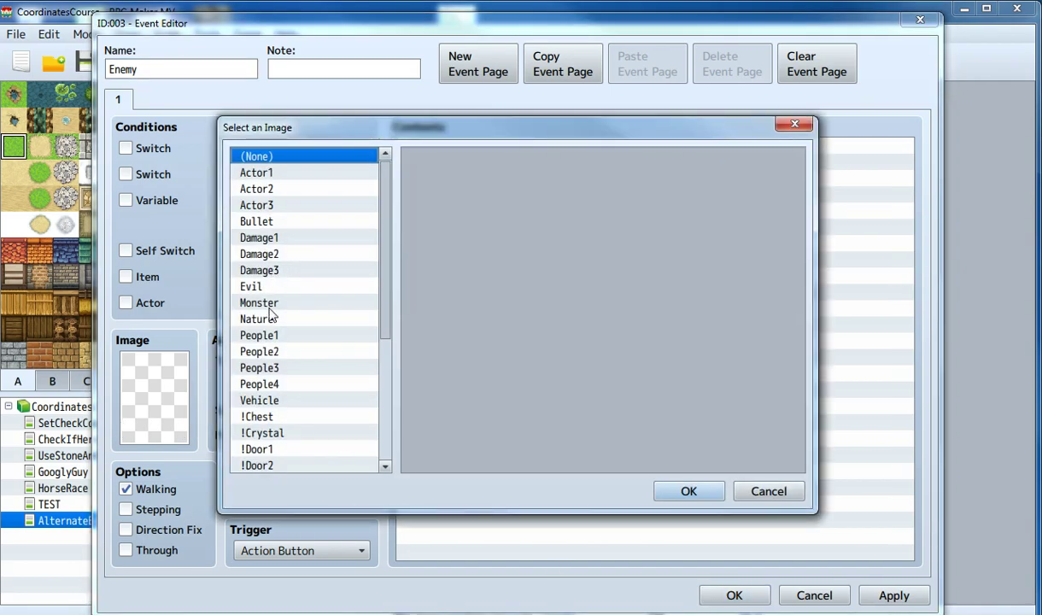
left_click(269, 304)
left_click(280, 259)
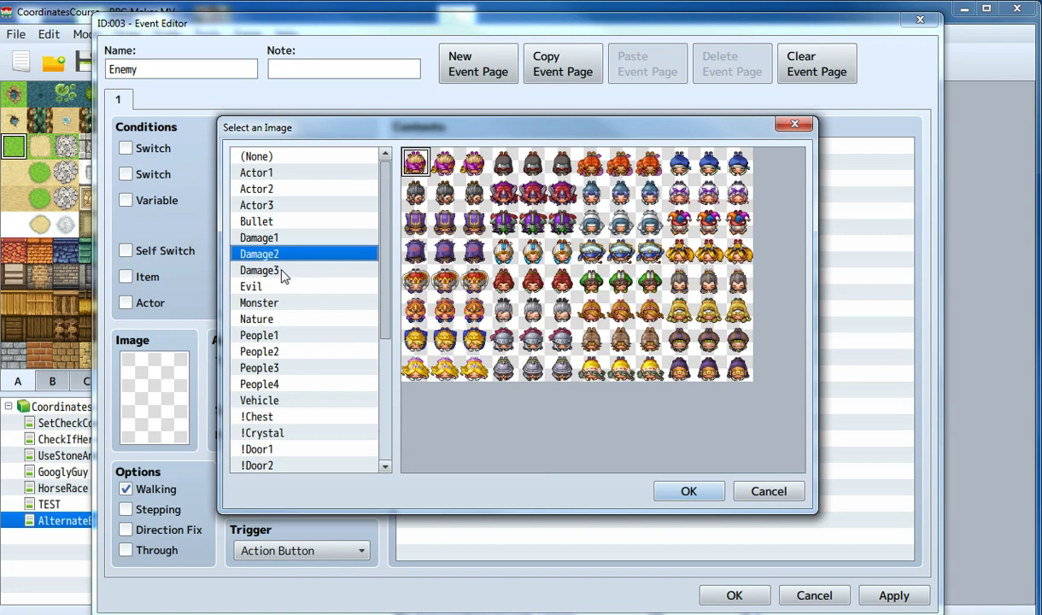
left_click(277, 237)
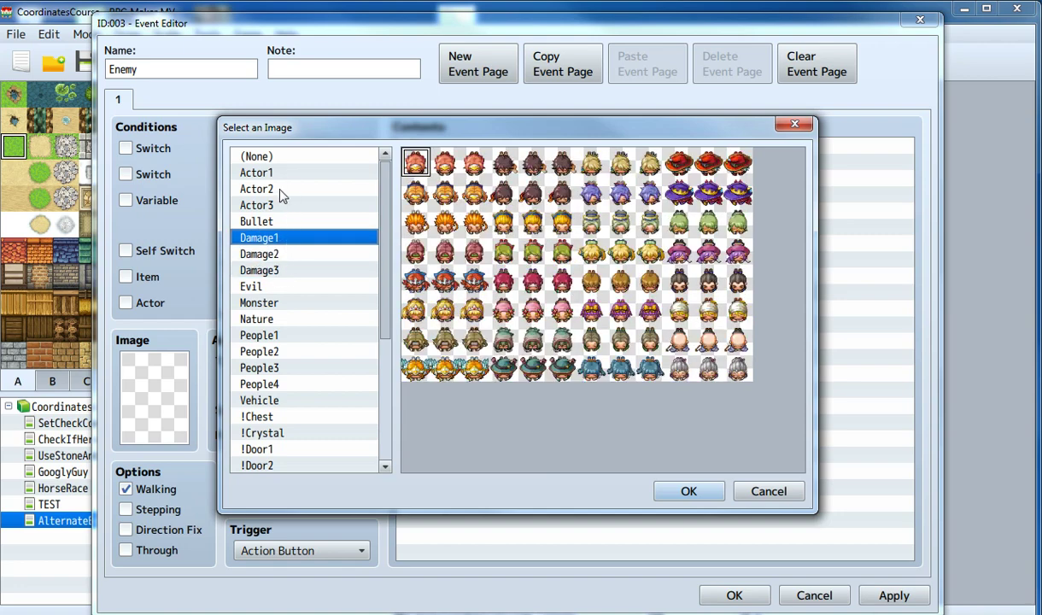
left_click(264, 205)
left_click(265, 288)
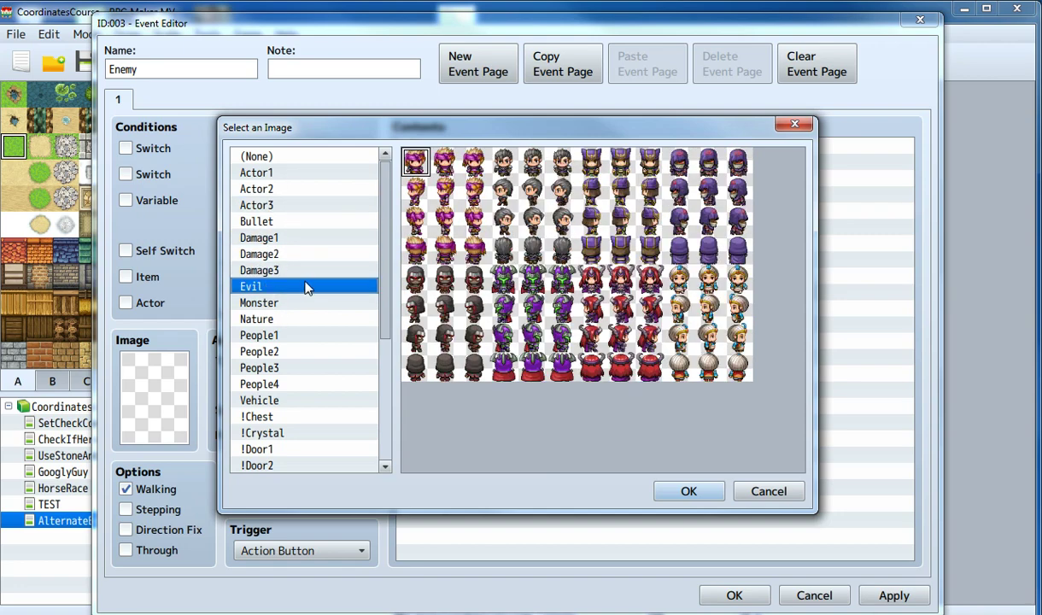
double_click(540, 292)
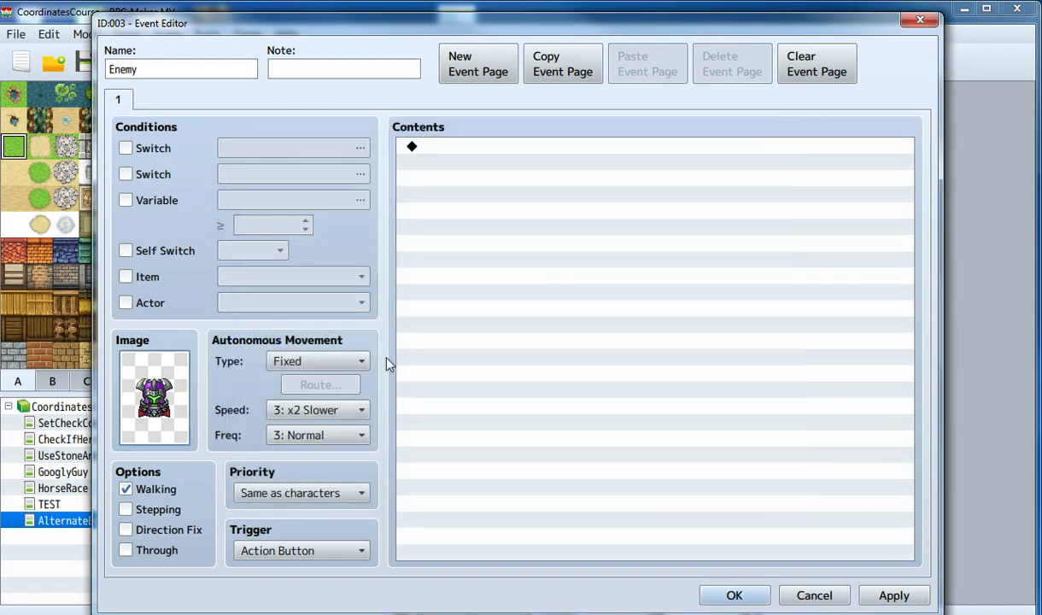
left_click(728, 598)
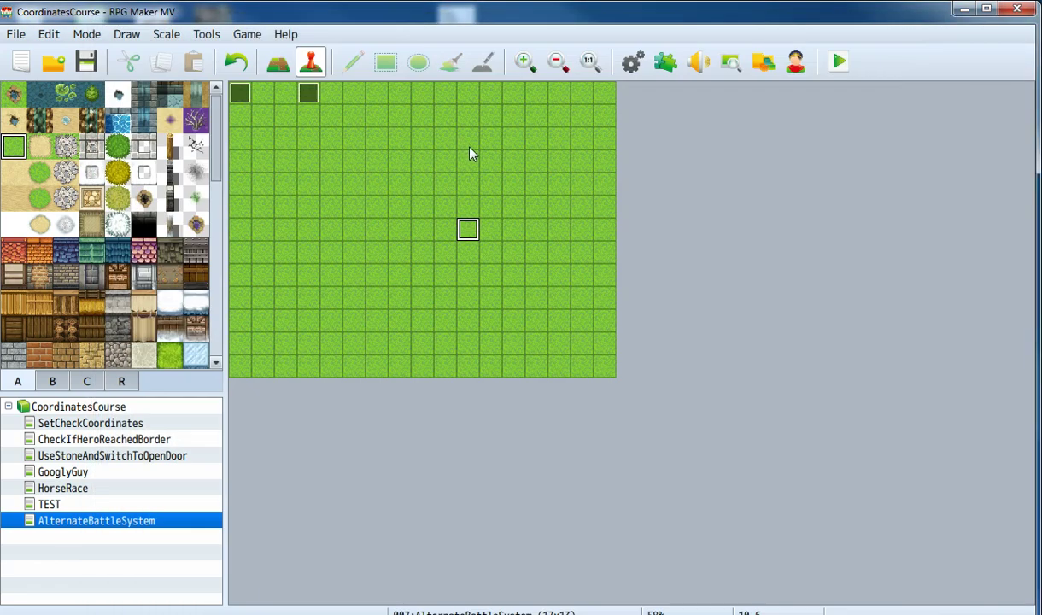
Set the Coordinates event's Trigger to Parallel, uncheck Walking and check Through
double_click(239, 94)
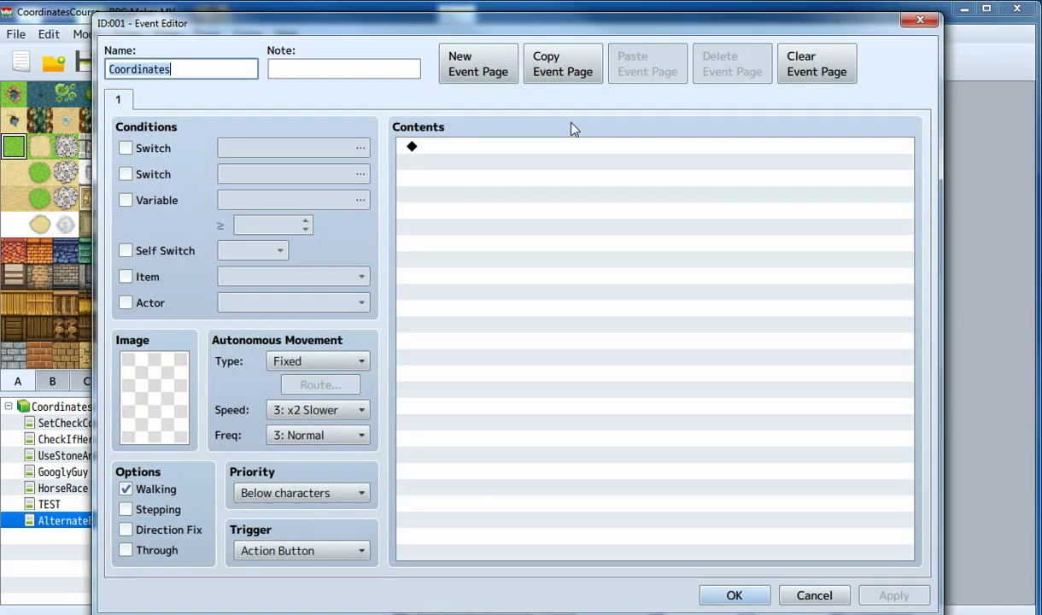
left_click(507, 173)
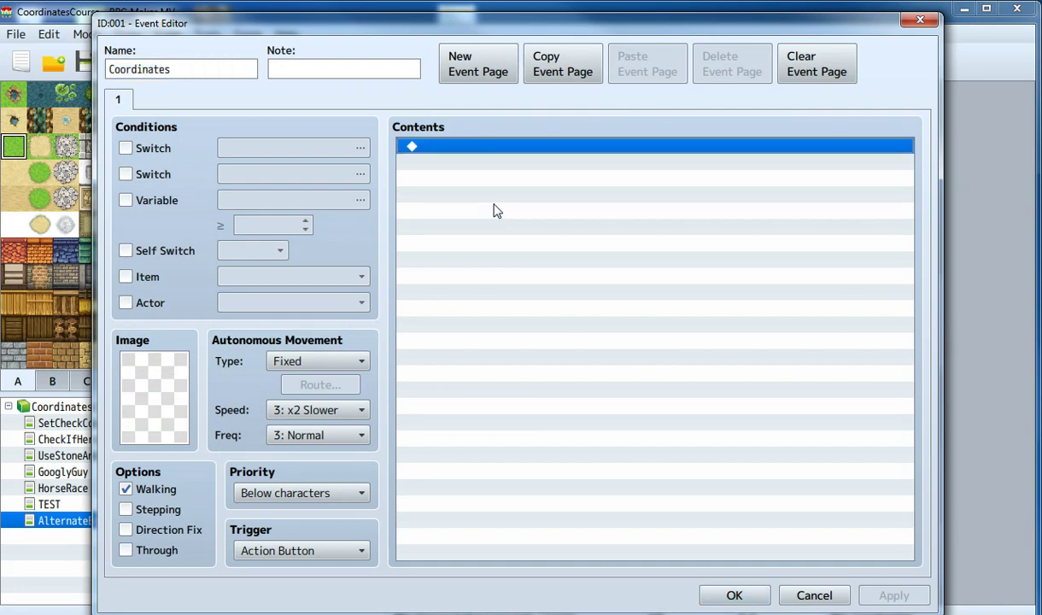
left_click(318, 548)
left_click(270, 614)
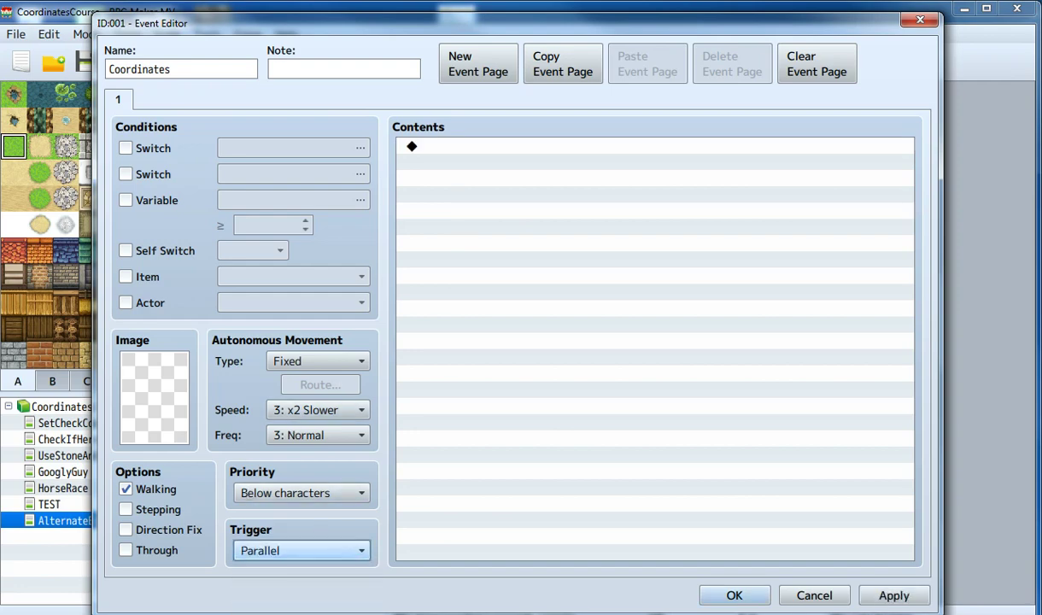
left_click(141, 490)
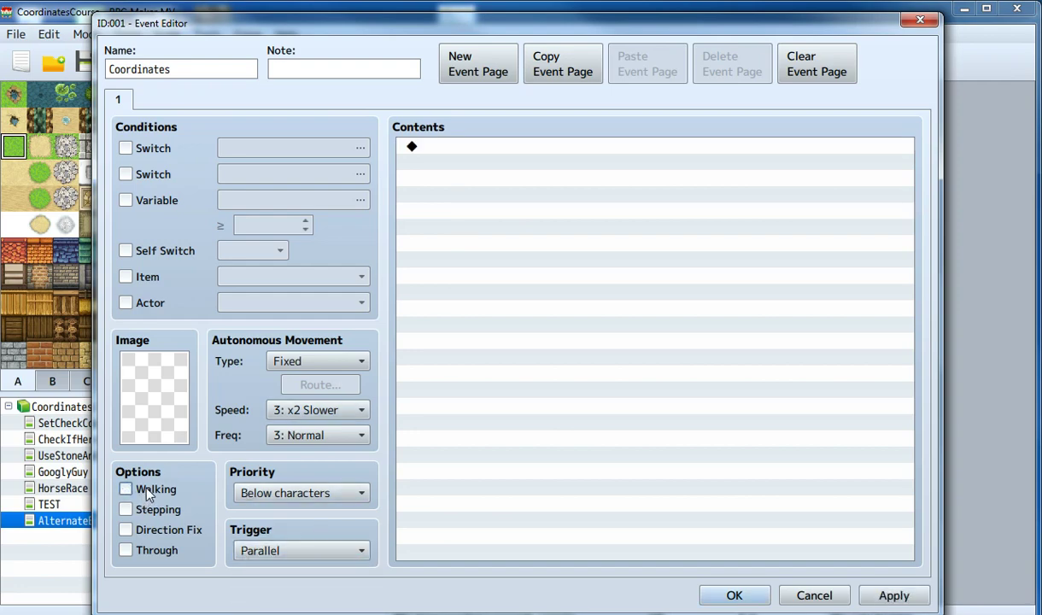
left_click(150, 553)
Add a Control Variables line setting HeroX to the player's Map X
double_click(471, 152)
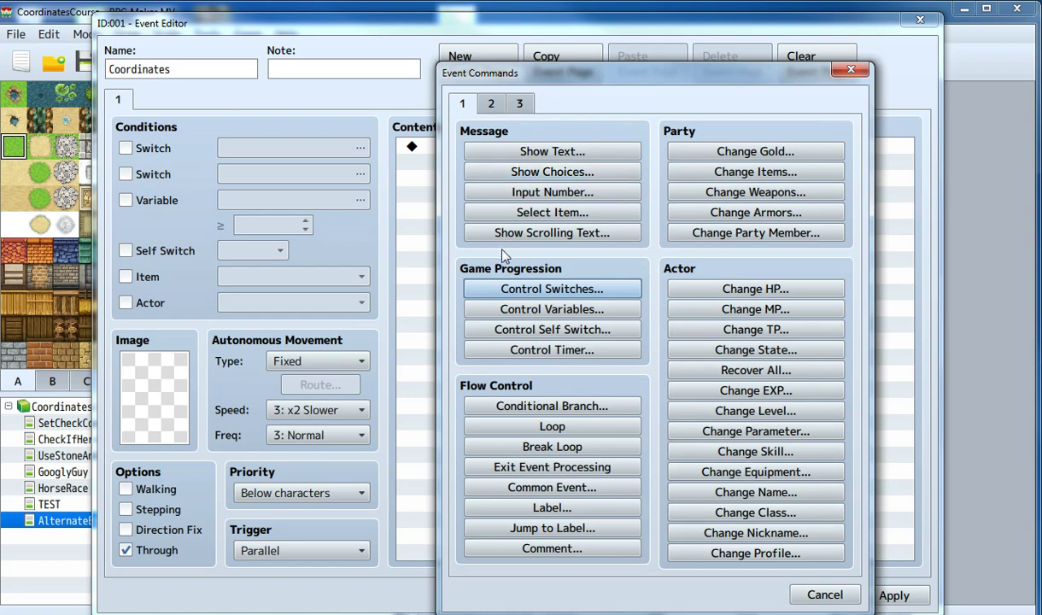
left_click(531, 308)
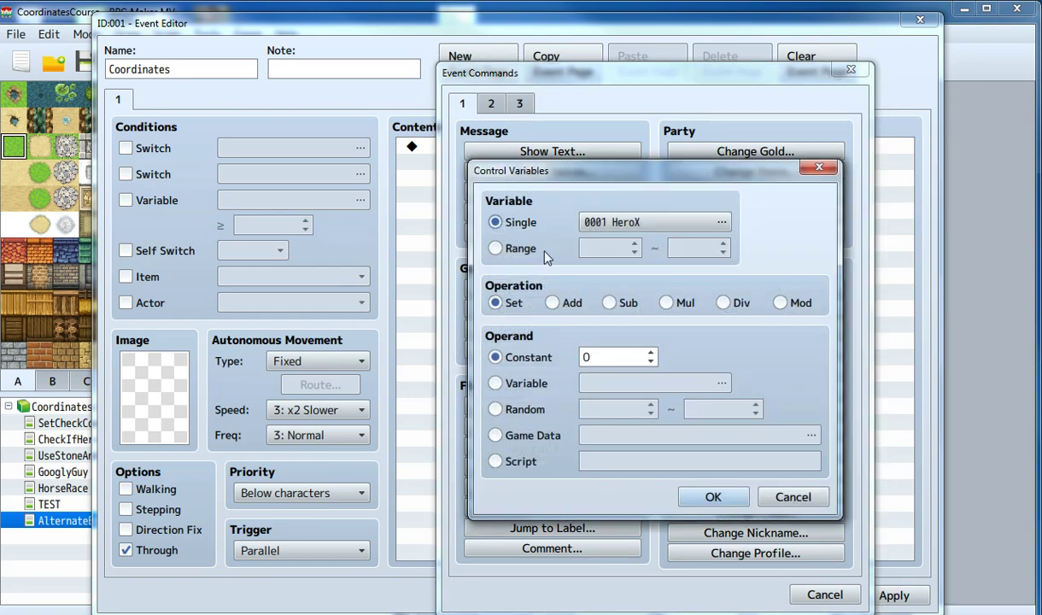
left_click(598, 222)
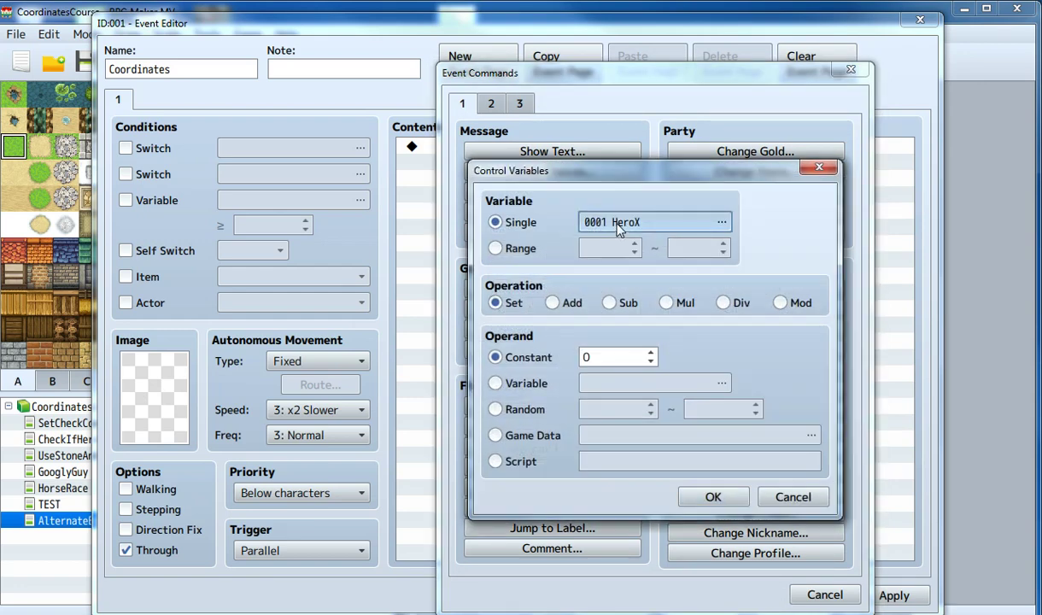
left_click(543, 443)
left_click(602, 435)
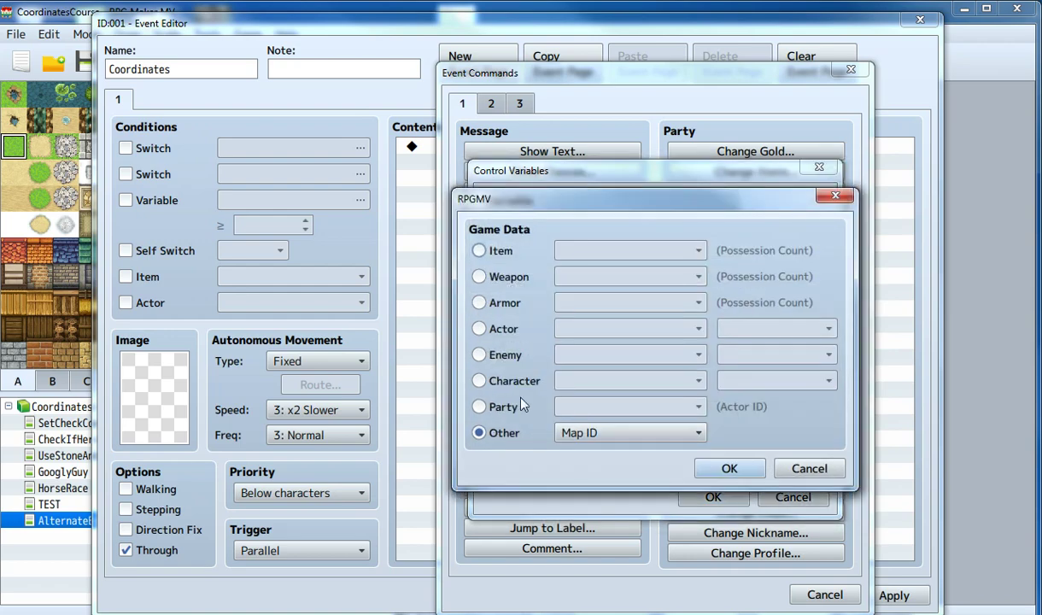
left_click(505, 381)
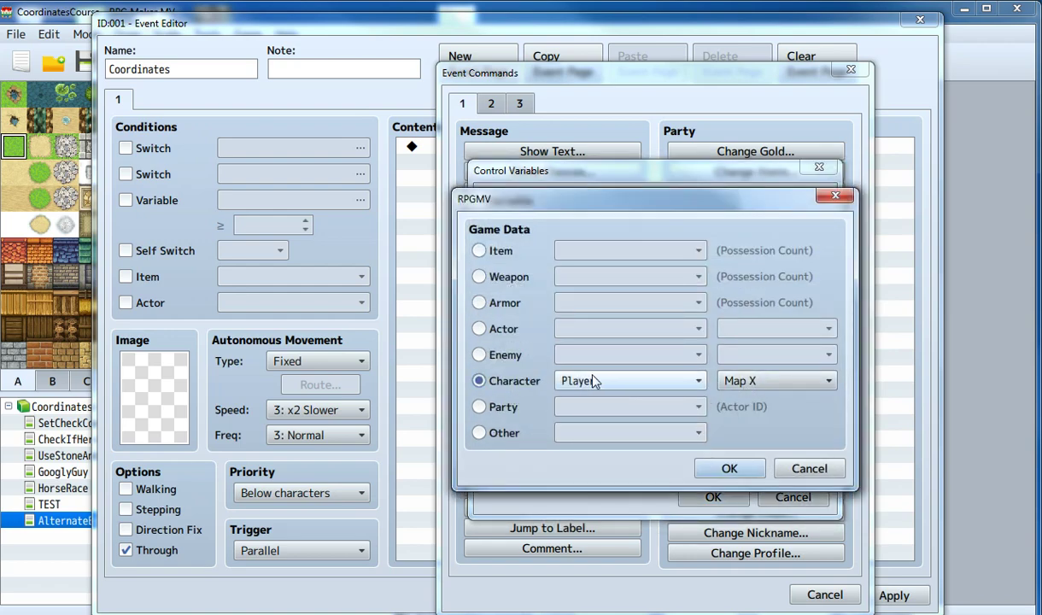
left_click(730, 469)
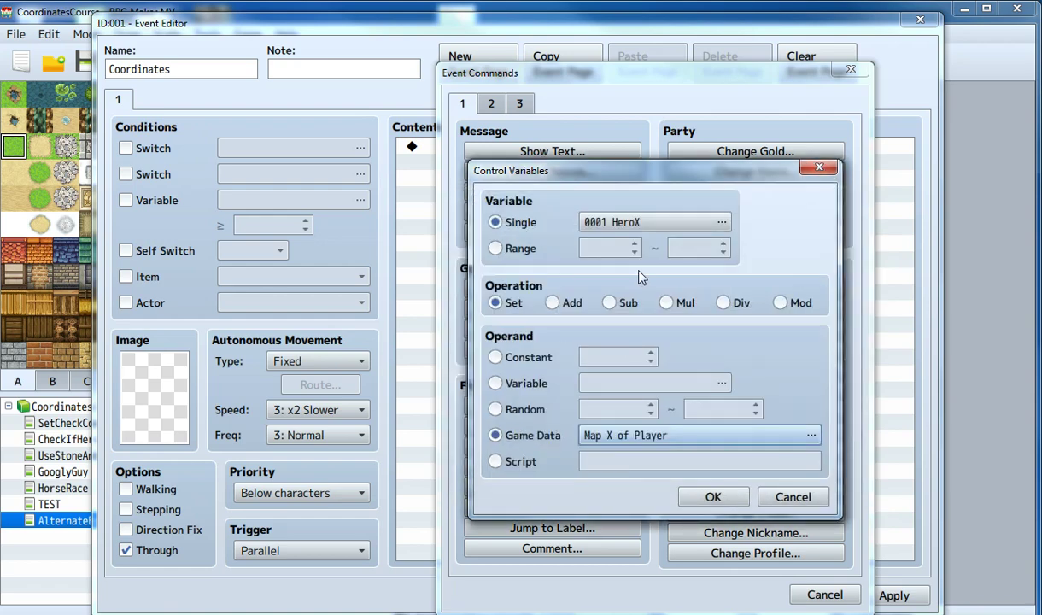
left_click(714, 496)
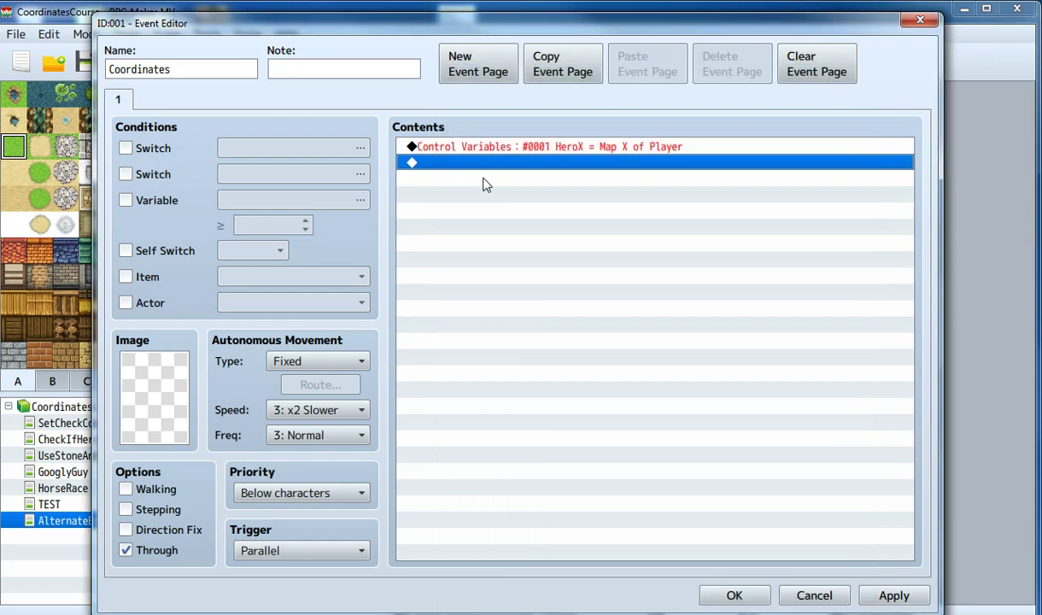
Add a line setting variable 0002 HeroY to Map Y of Player
double_click(483, 171)
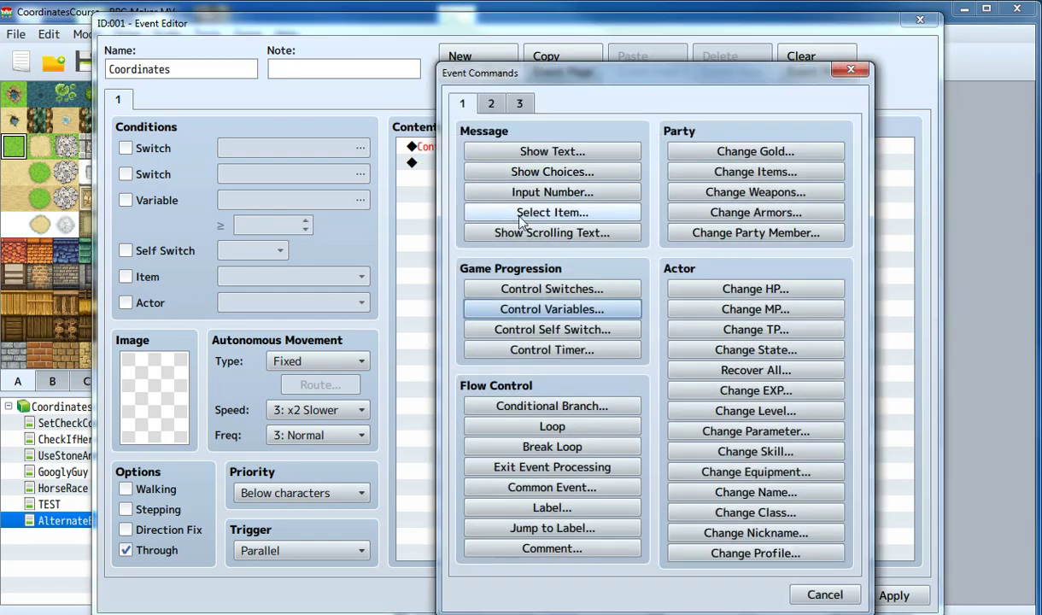
left_click(534, 306)
left_click(632, 223)
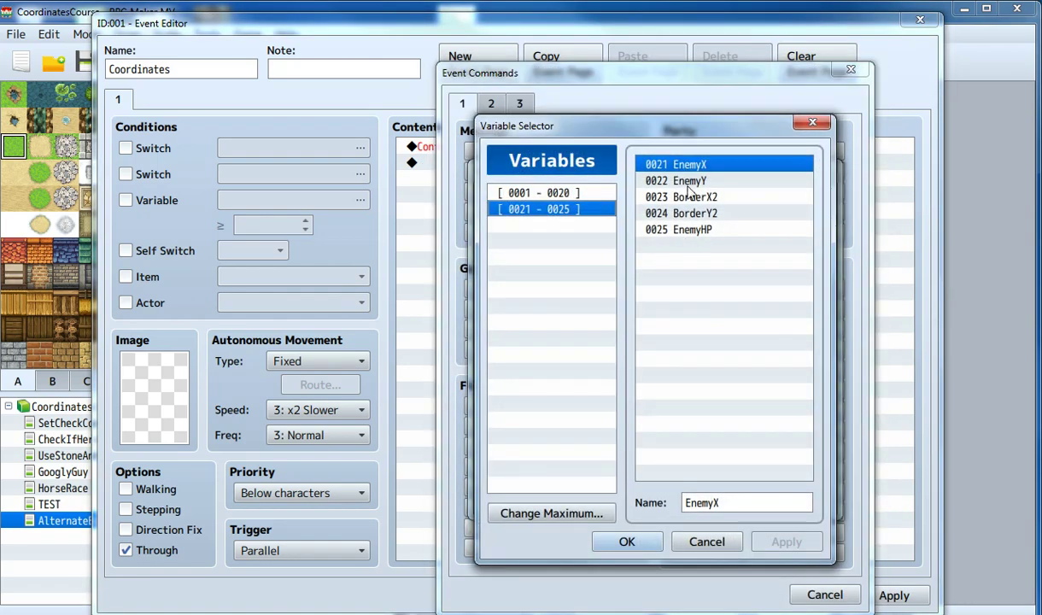
left_click(662, 181)
left_click(535, 193)
left_click(681, 182)
left_click(681, 182)
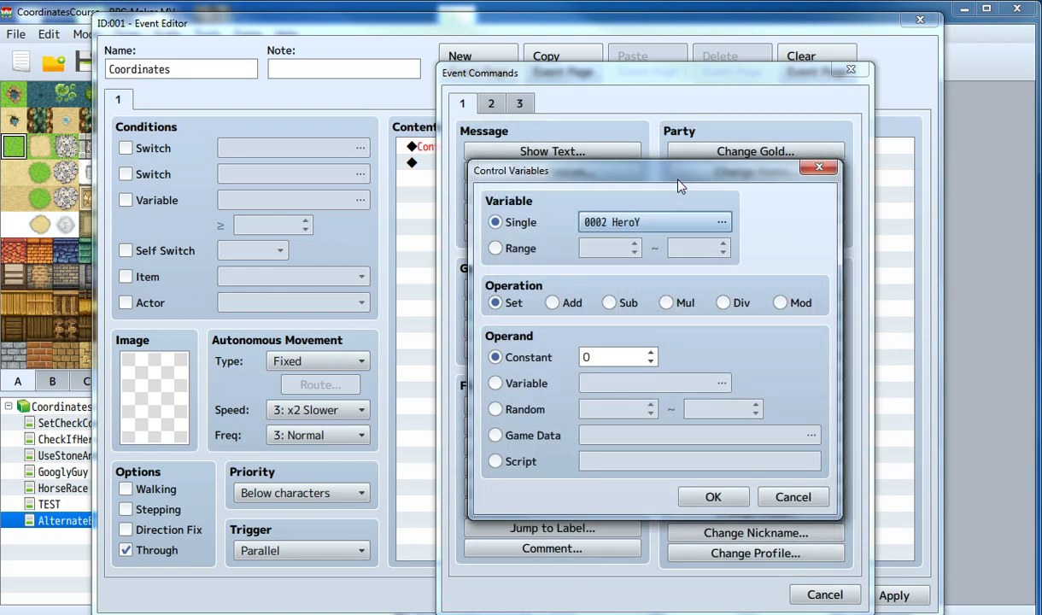
left_click(511, 383)
left_click(523, 409)
left_click(534, 435)
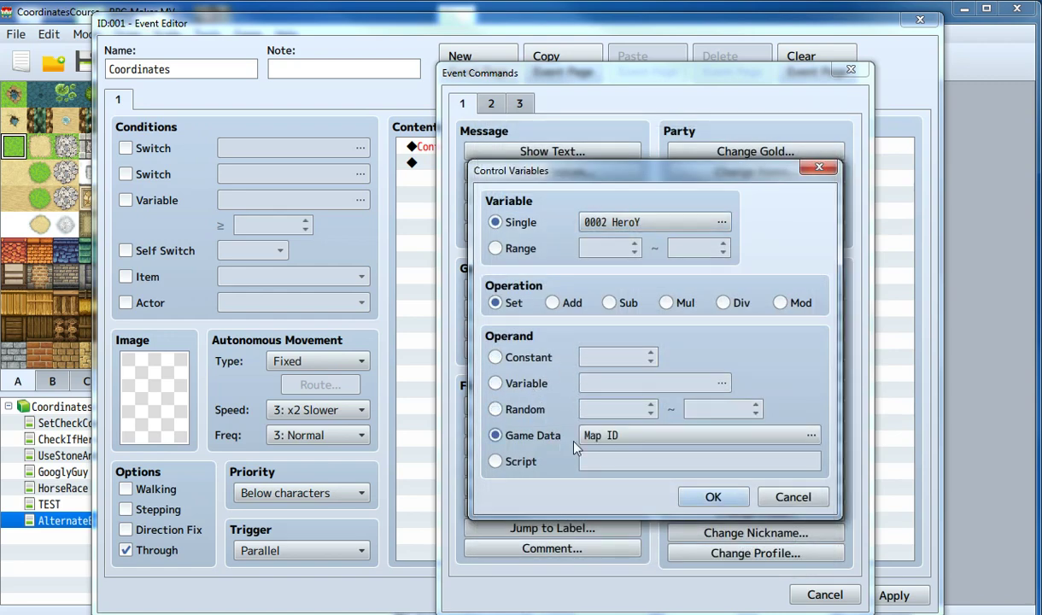
left_click(598, 433)
left_click(492, 381)
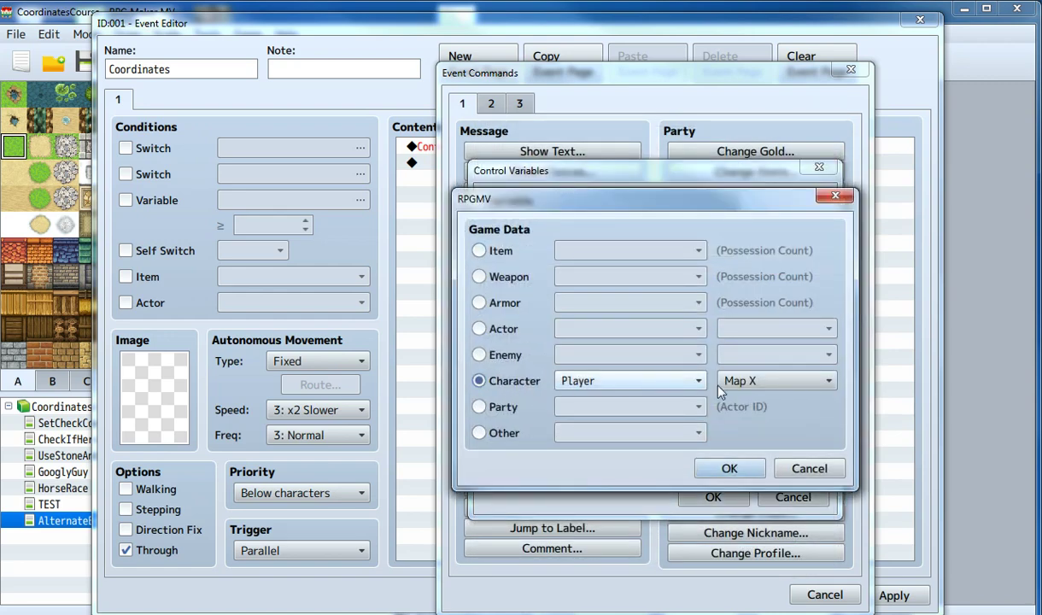
left_click(775, 380)
left_click(756, 419)
left_click(731, 470)
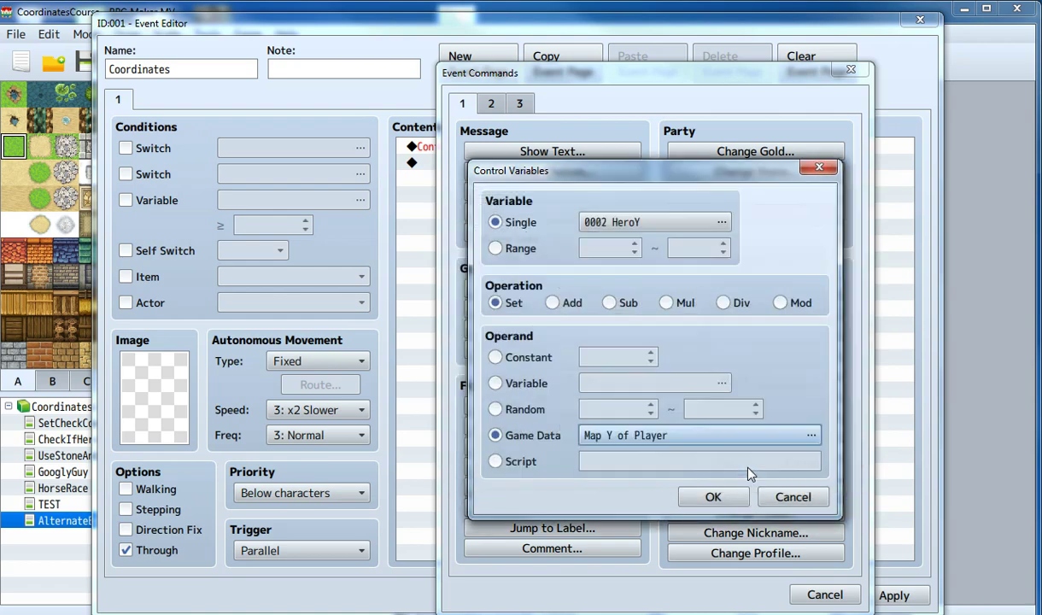
left_click(714, 497)
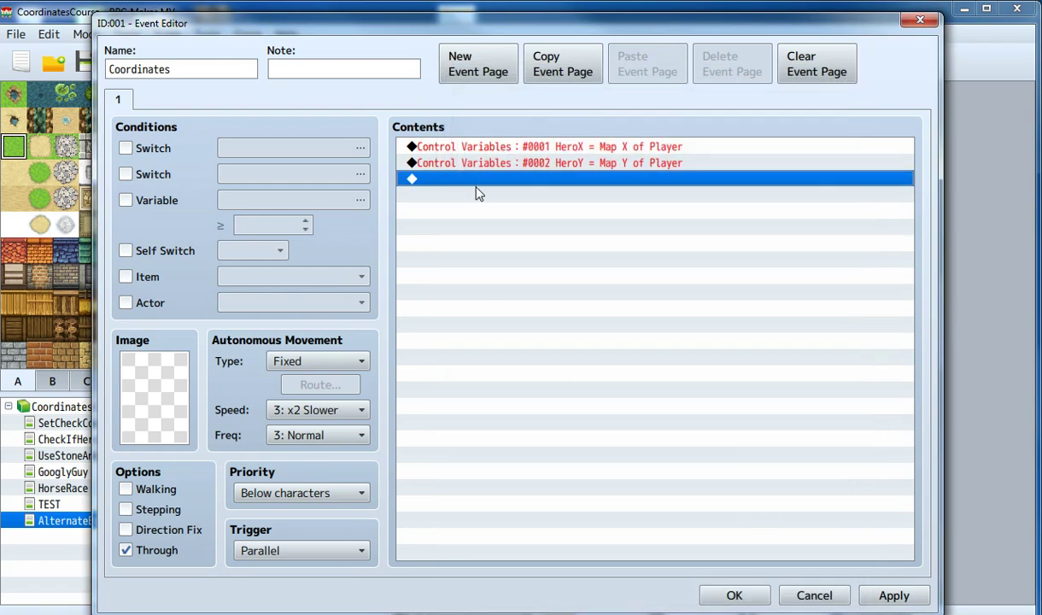
Copy the HeroX and HeroY lines and paste them at the end of the list
left_click_drag(478, 162, 481, 151)
right_click(481, 151)
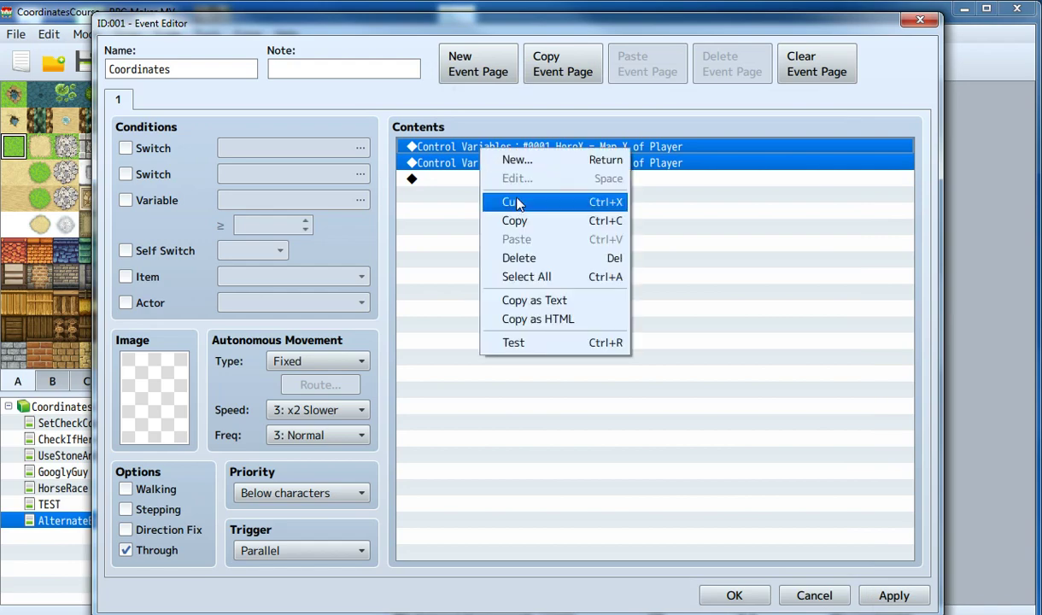
left_click(524, 213)
left_click(503, 179)
right_click(503, 181)
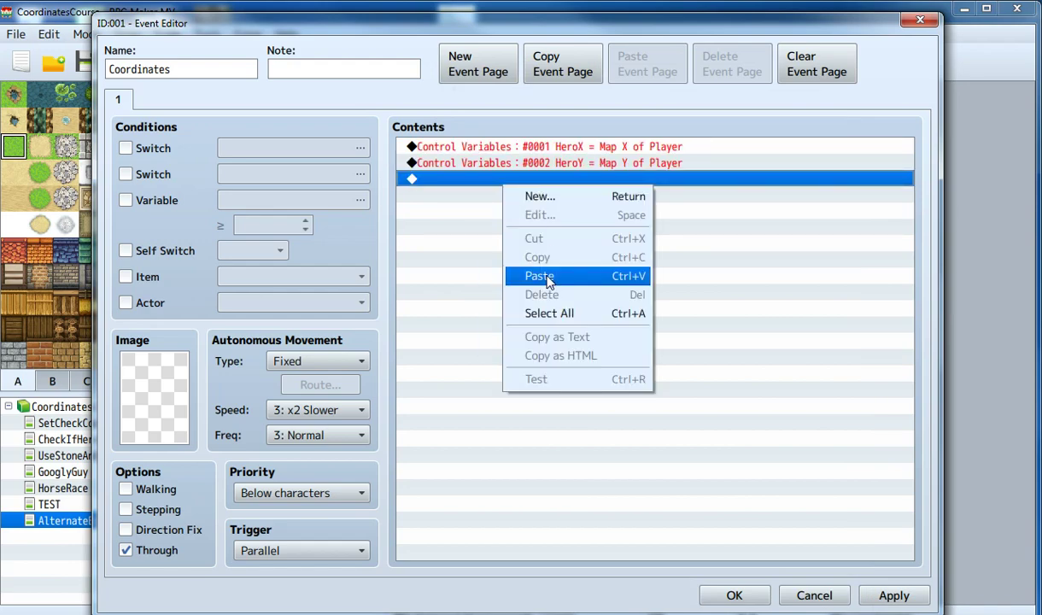
left_click(548, 276)
Change the first pasted line to BulletX = Map X of Bullet
left_click(545, 179)
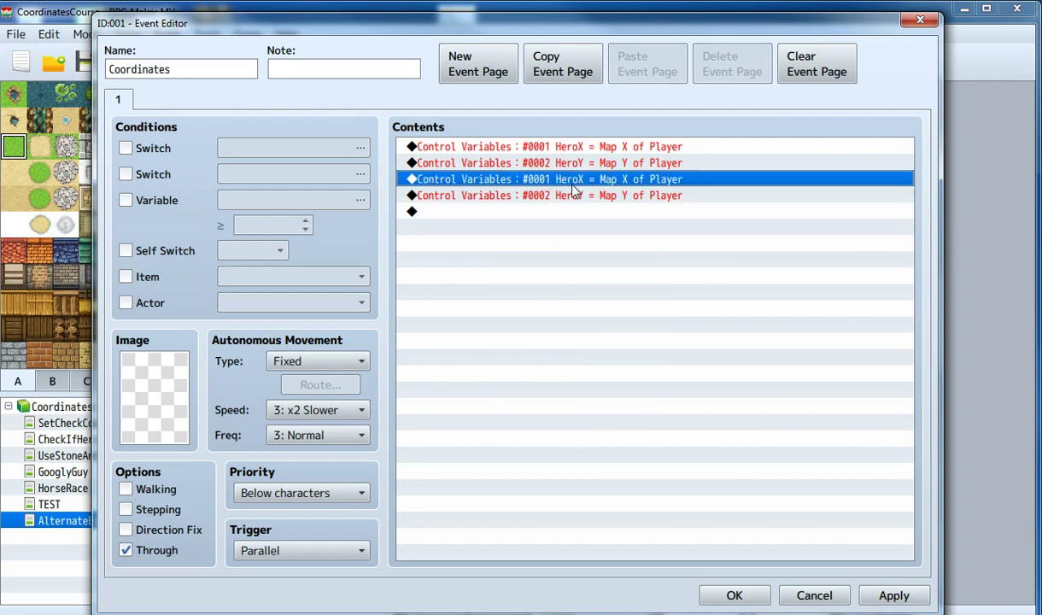
right_click(545, 178)
left_click(602, 219)
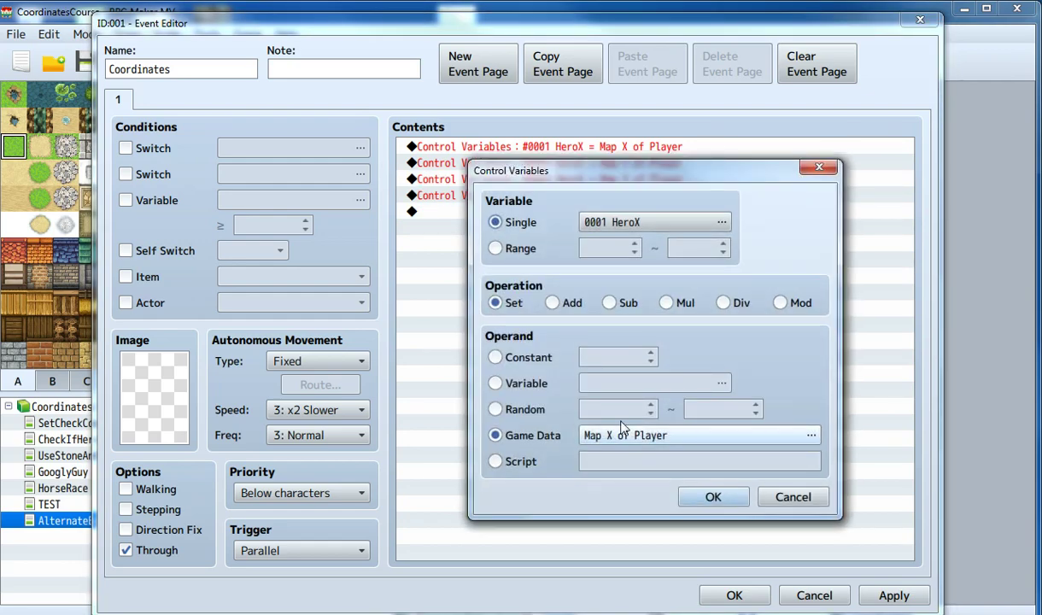
left_click(593, 210)
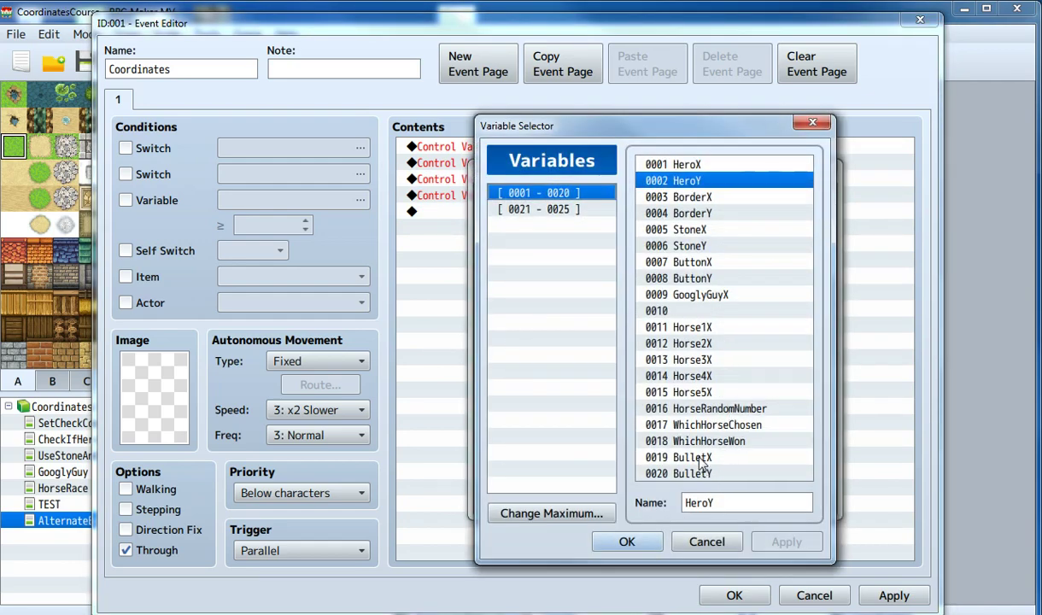
left_click(702, 459)
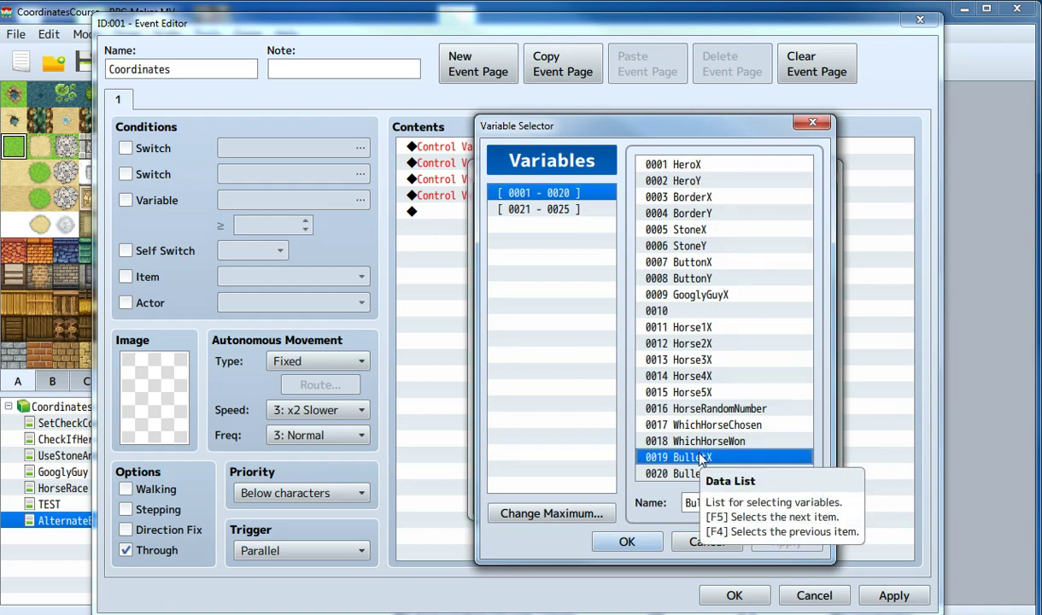
left_click(627, 542)
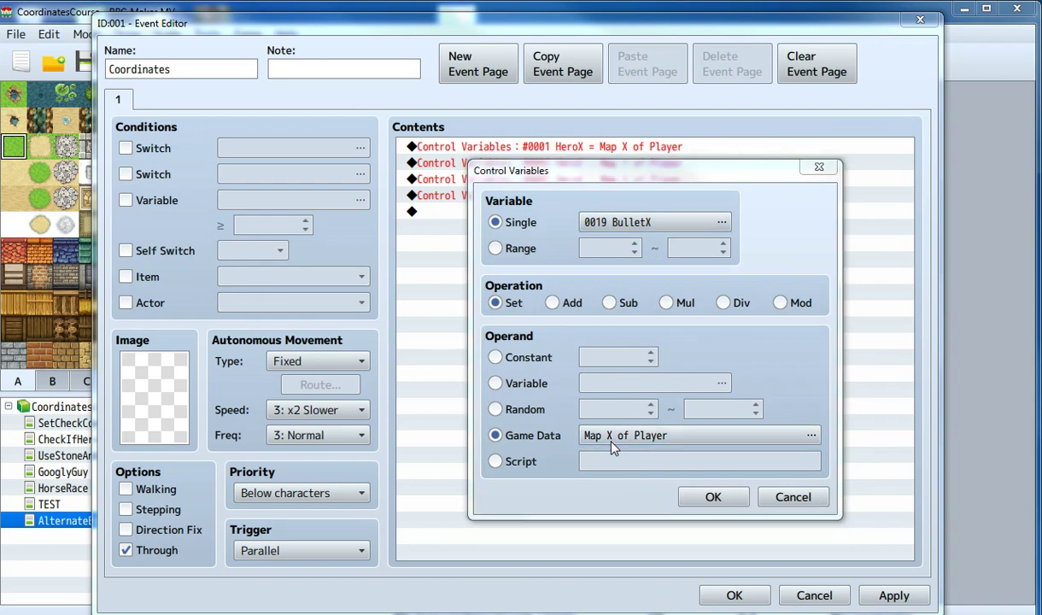
left_click(611, 440)
left_click(595, 385)
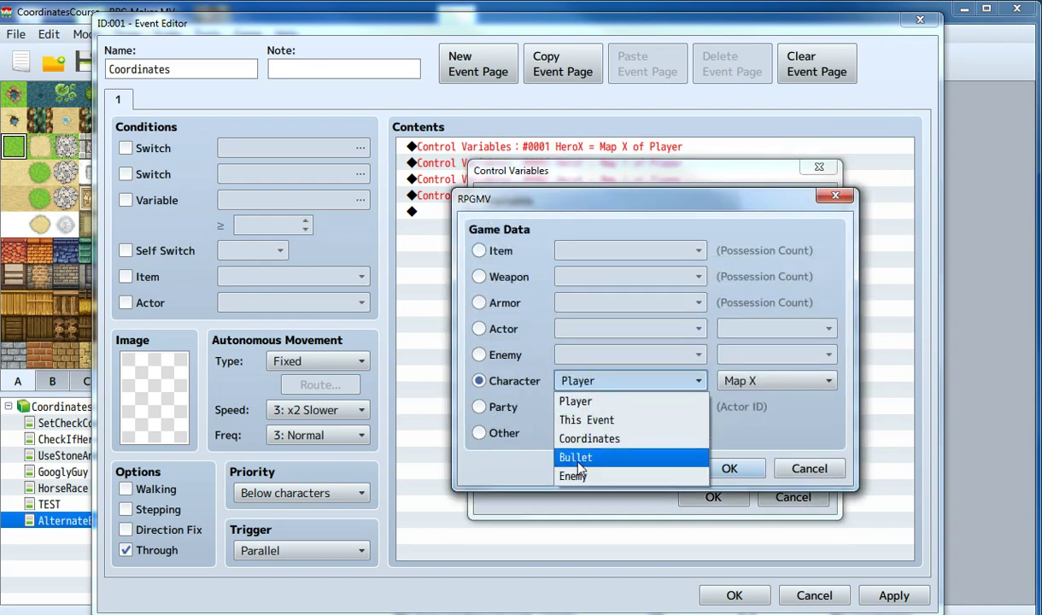
left_click(579, 459)
left_click(728, 470)
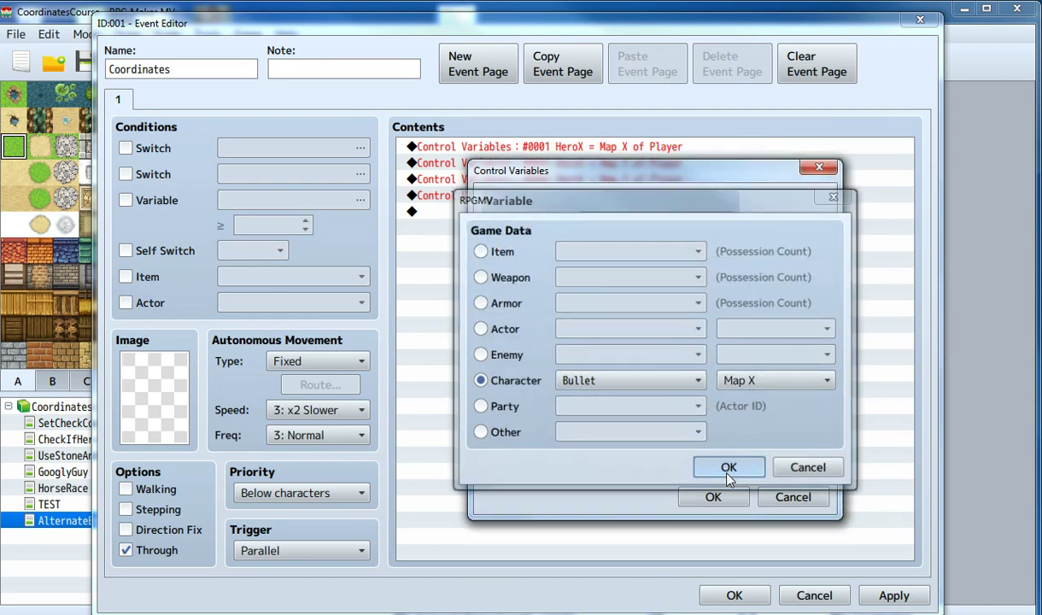
left_click(714, 499)
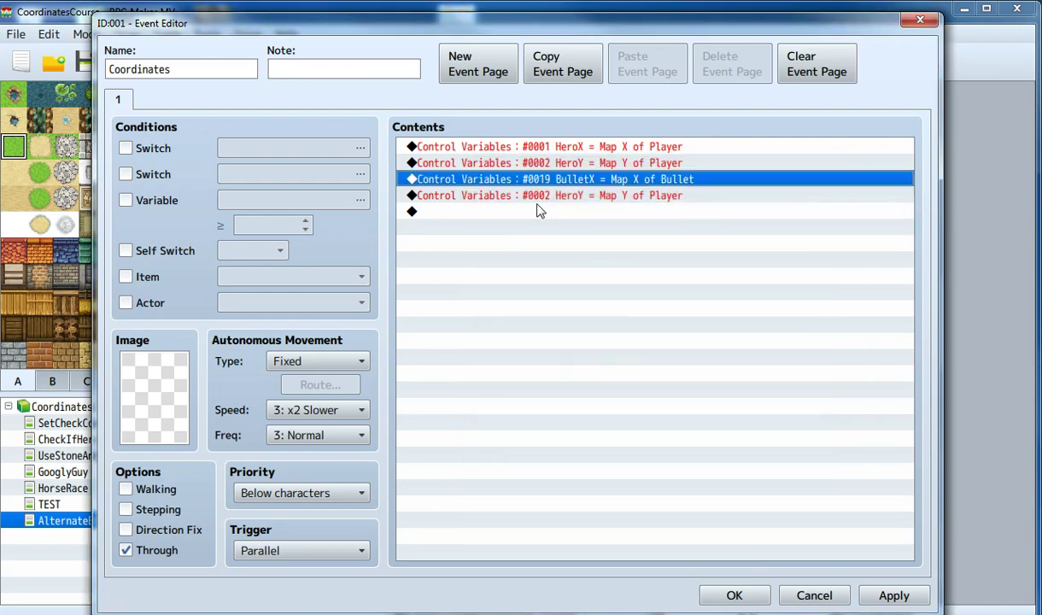
Change the second pasted line to BulletY = Map Y of Bullet
left_click(540, 198)
double_click(598, 195)
left_click(613, 224)
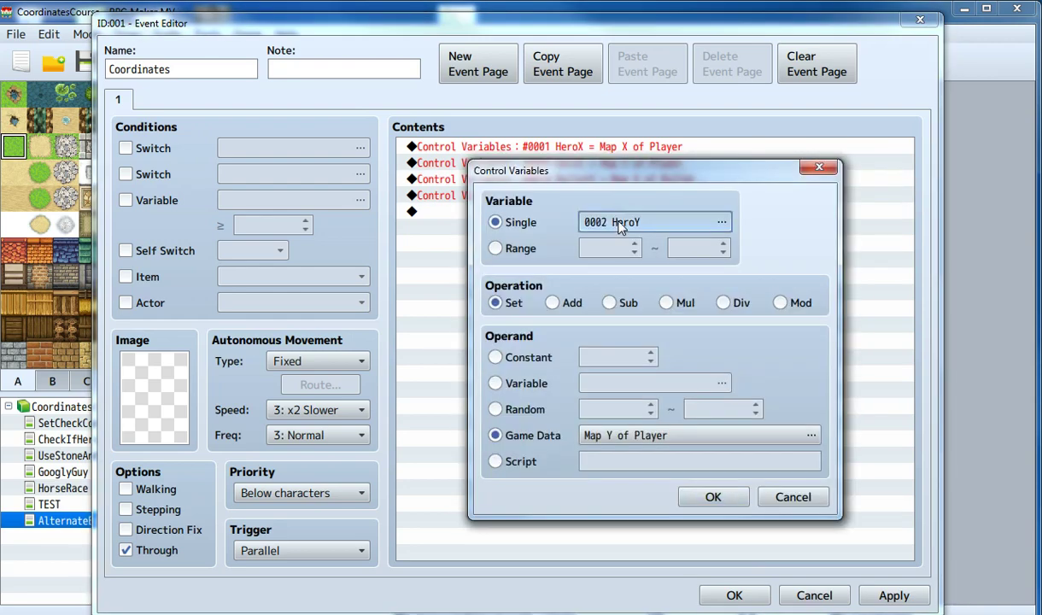
double_click(693, 474)
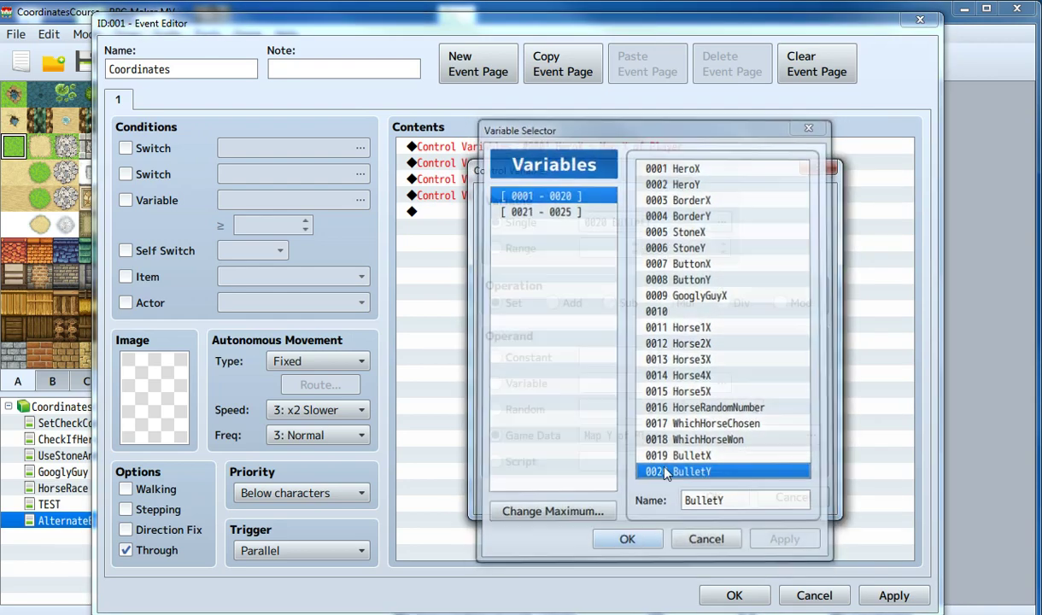
left_click(709, 433)
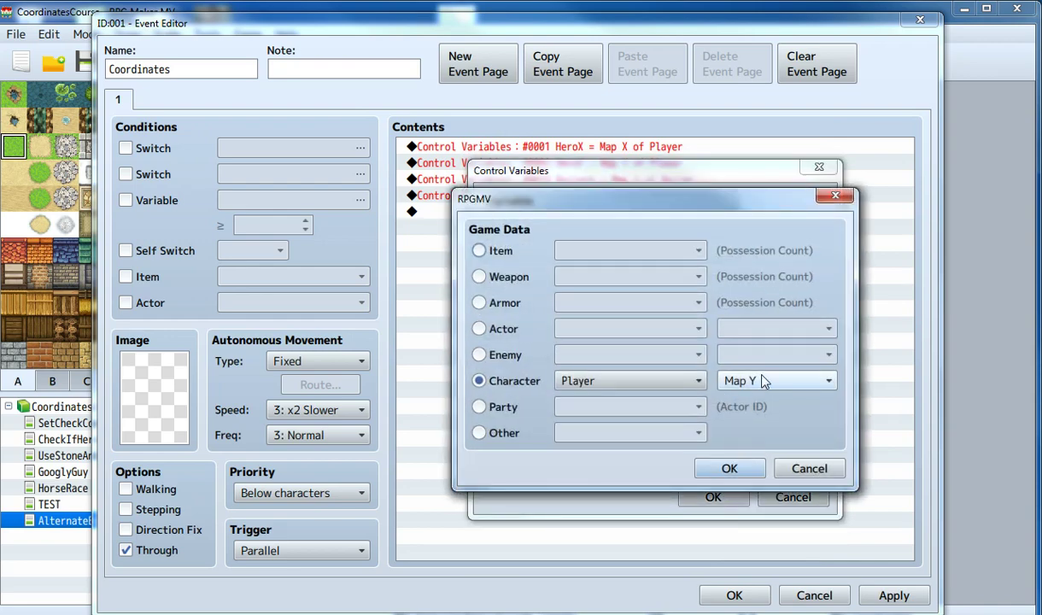
left_click(611, 381)
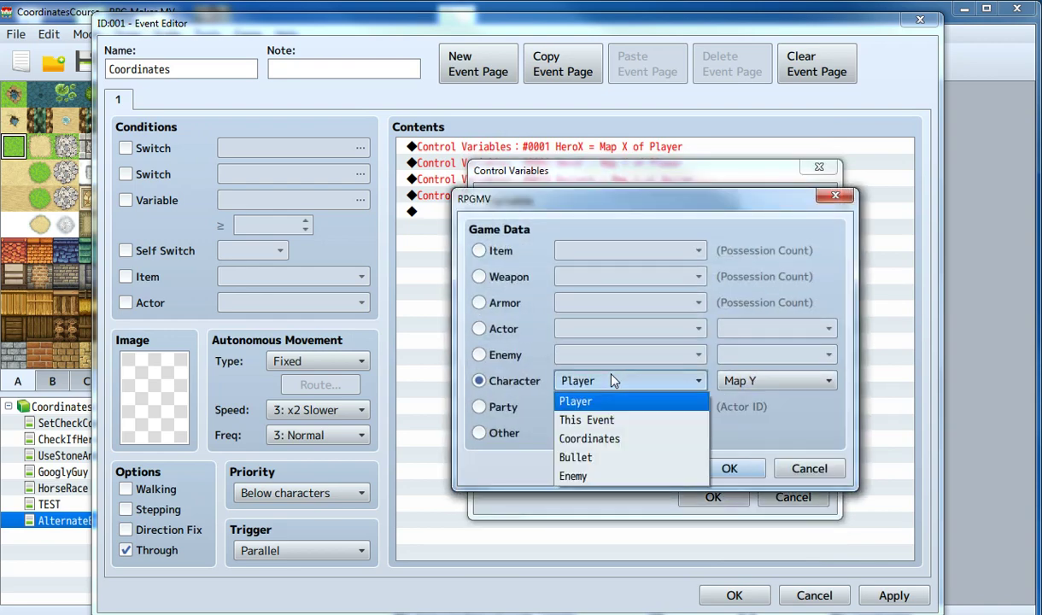
left_click(596, 458)
left_click(728, 467)
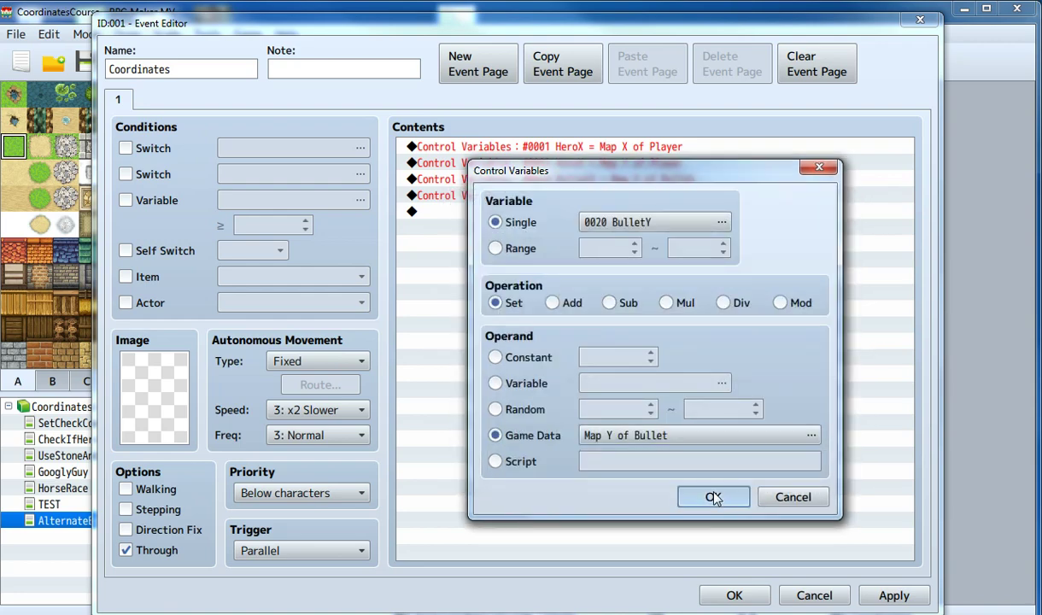
left_click(713, 497)
right_click(500, 211)
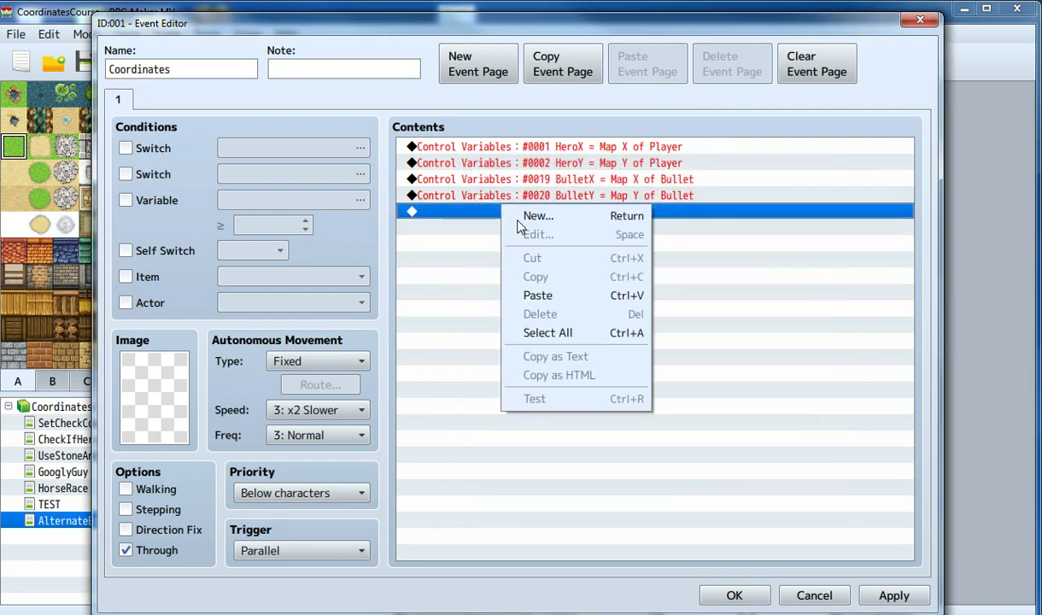
Paste the lines again and edit the first to set #0021 EnemyX to Map X of Enemy
left_click(538, 295)
left_click(511, 211)
right_click(511, 211)
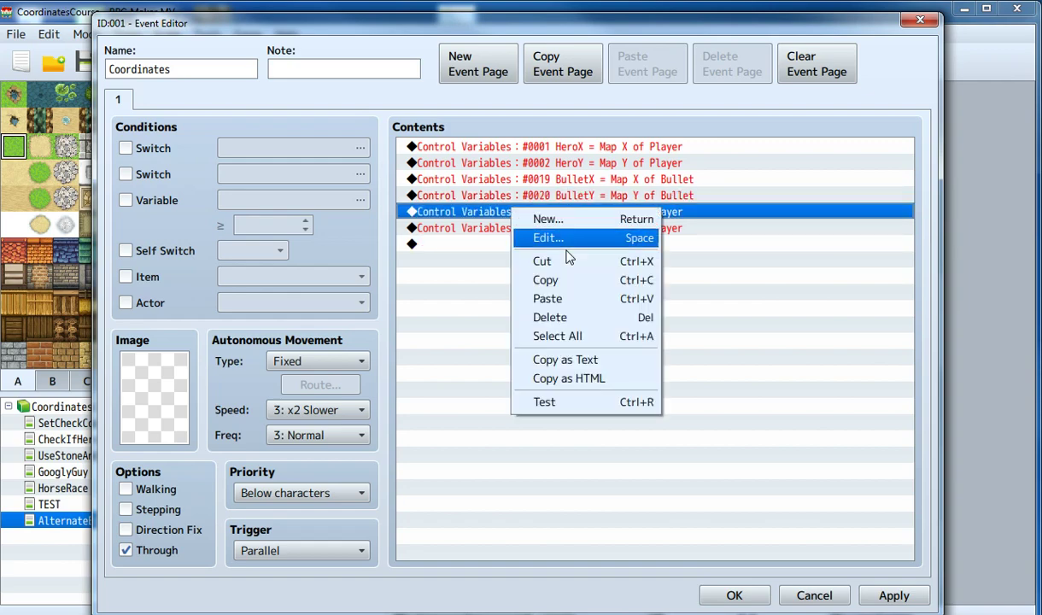
left_click(551, 238)
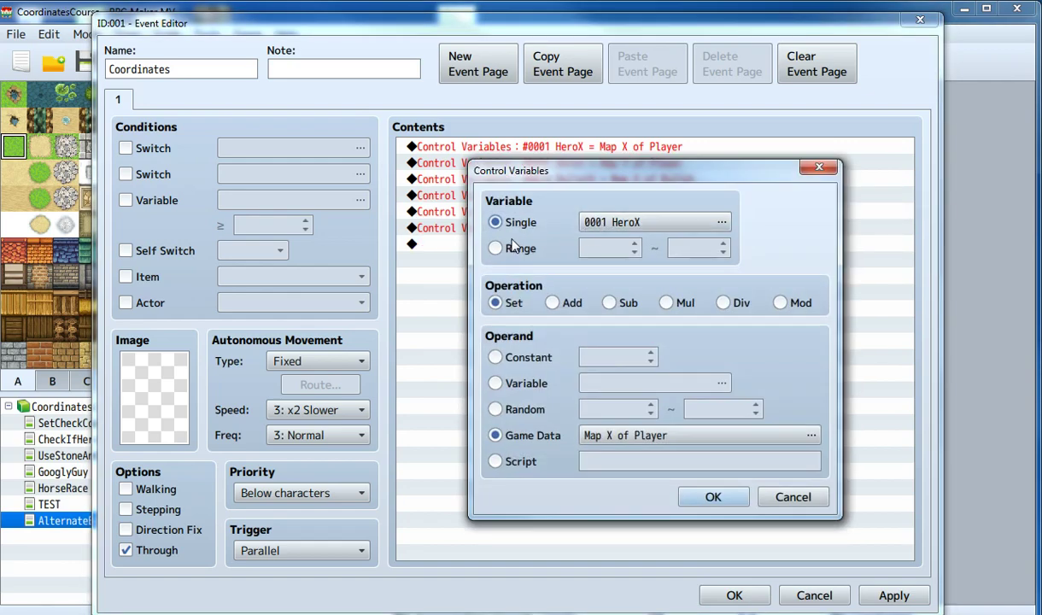
left_click(497, 381)
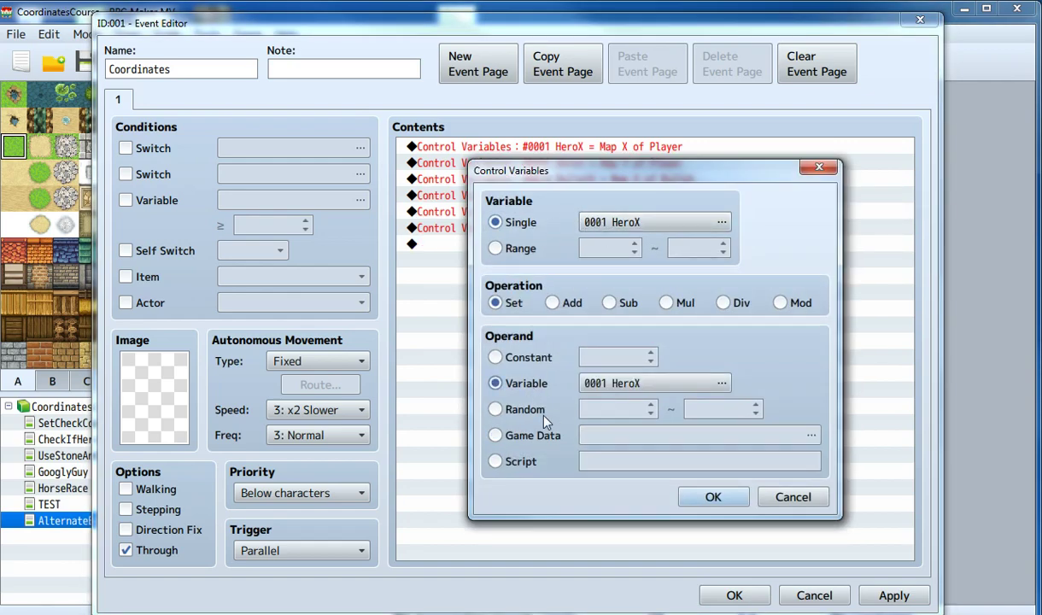
left_click(527, 439)
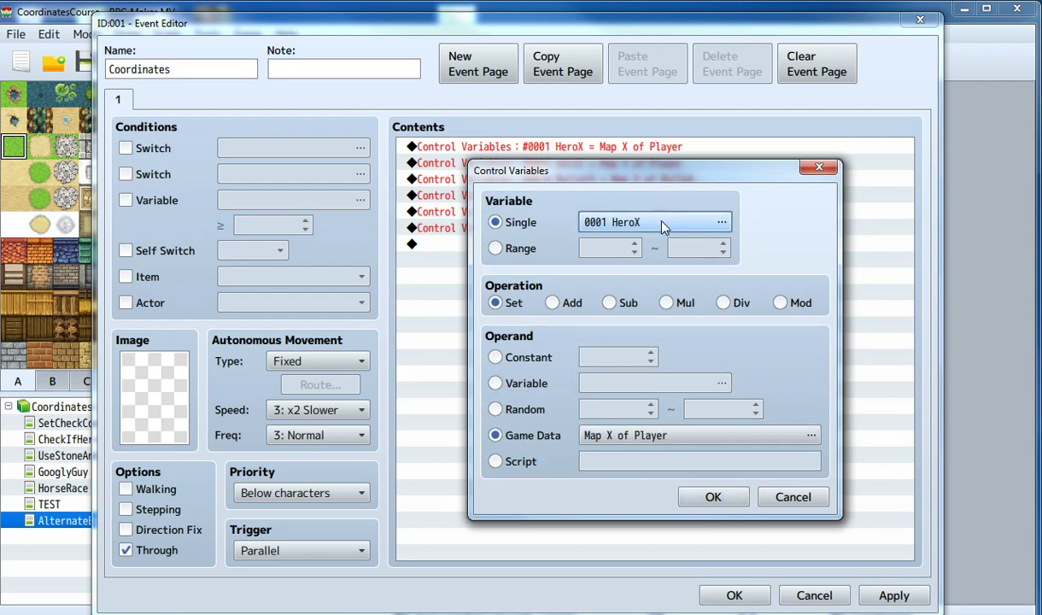
left_click(629, 222)
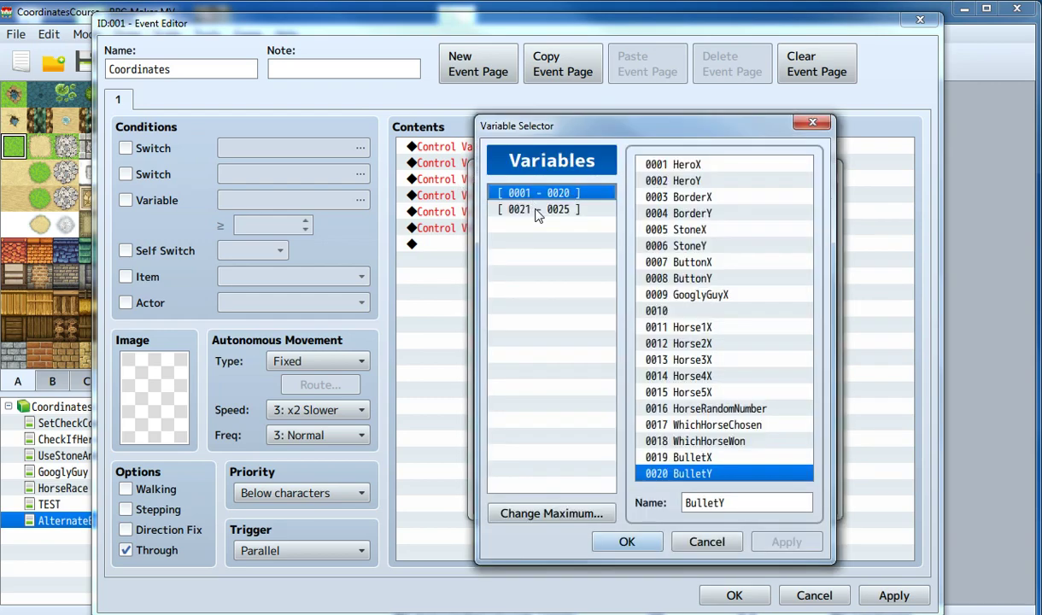
left_click(538, 208)
double_click(681, 165)
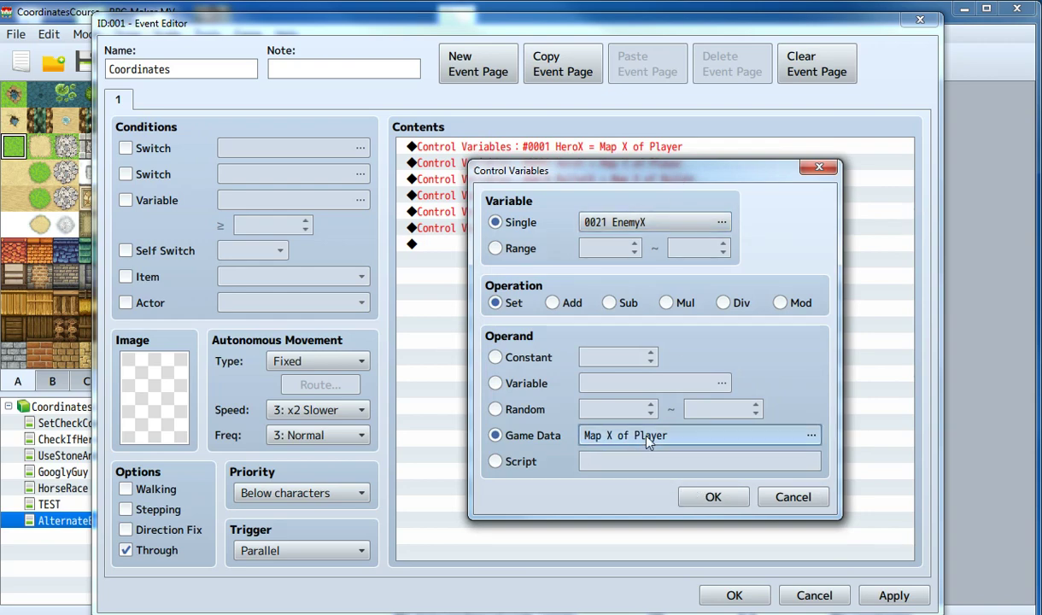
left_click(717, 435)
left_click(619, 381)
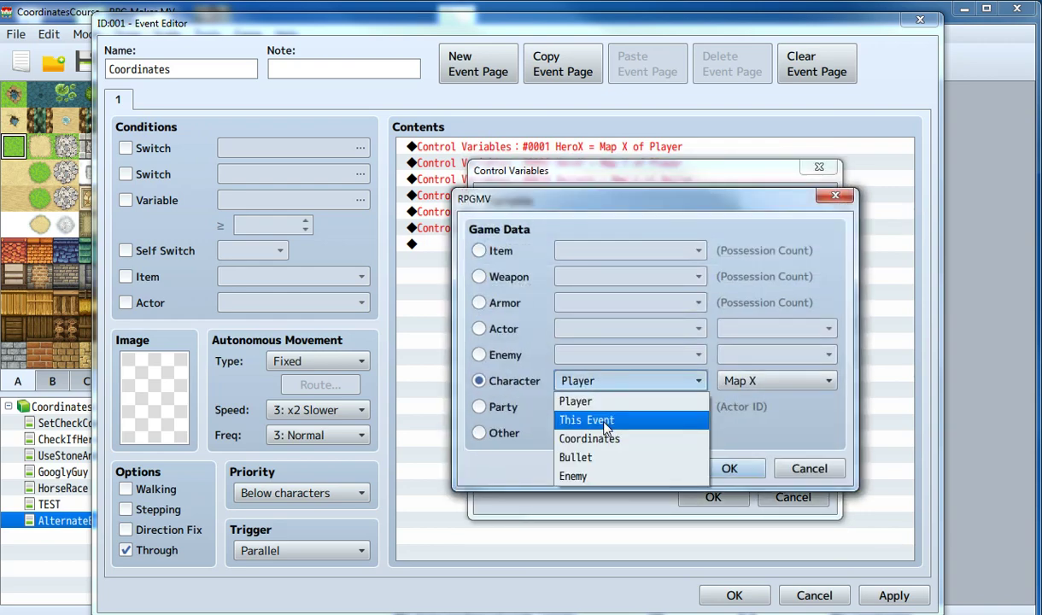
left_click(607, 476)
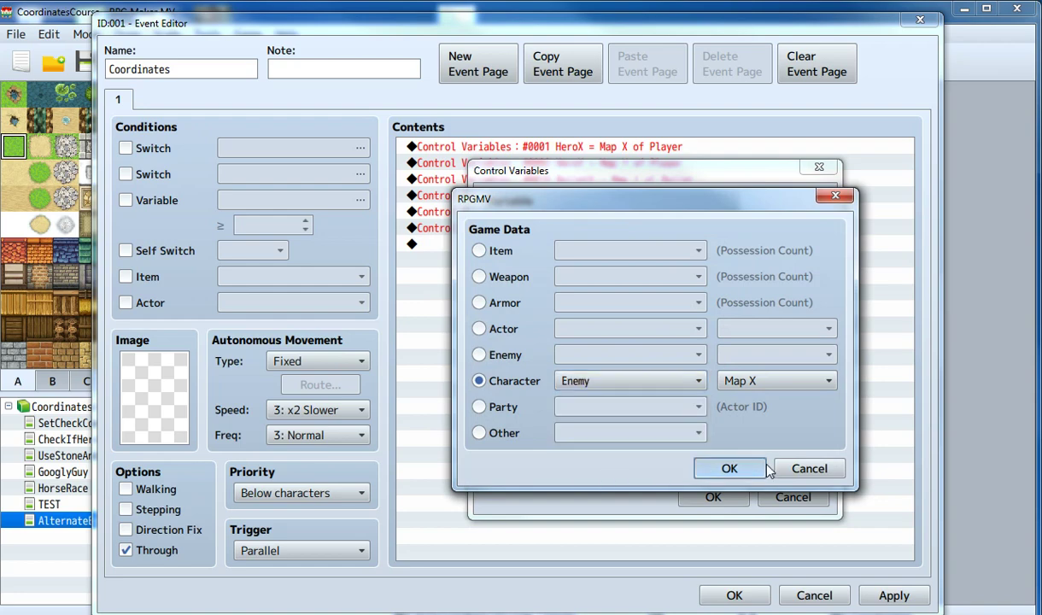
left_click(728, 468)
Edit the second duplicate to set #0022 EnemyY to Map Y of Enemy
left_click(491, 227)
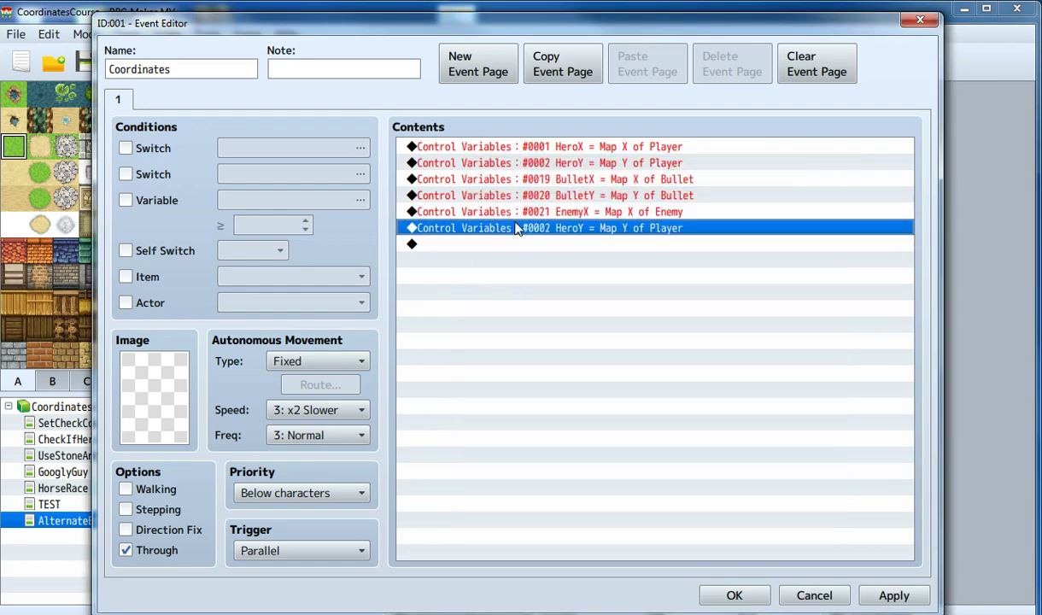
right_click(511, 226)
left_click(530, 250)
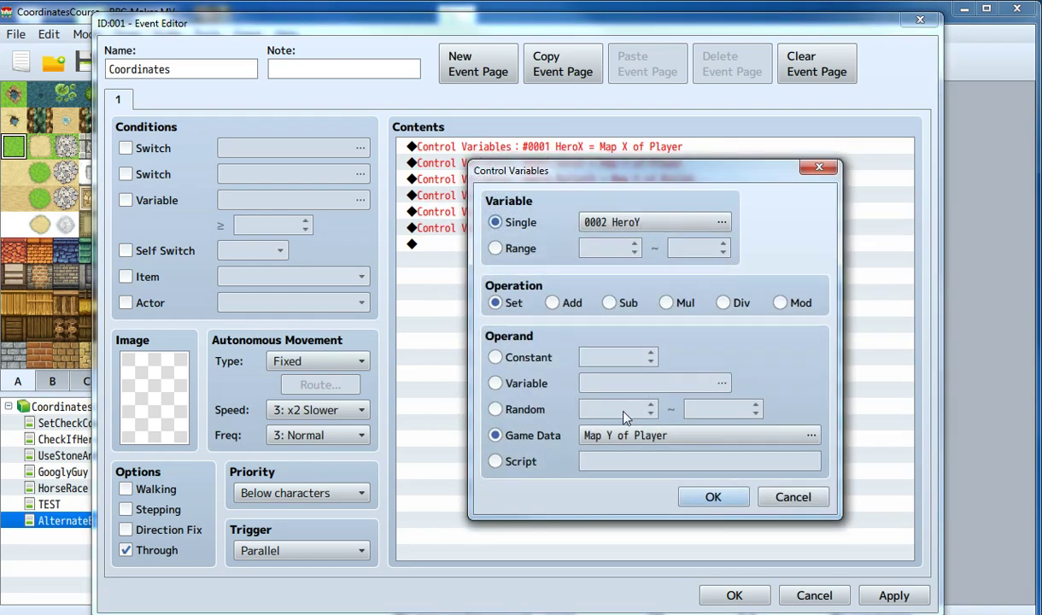
left_click(603, 222)
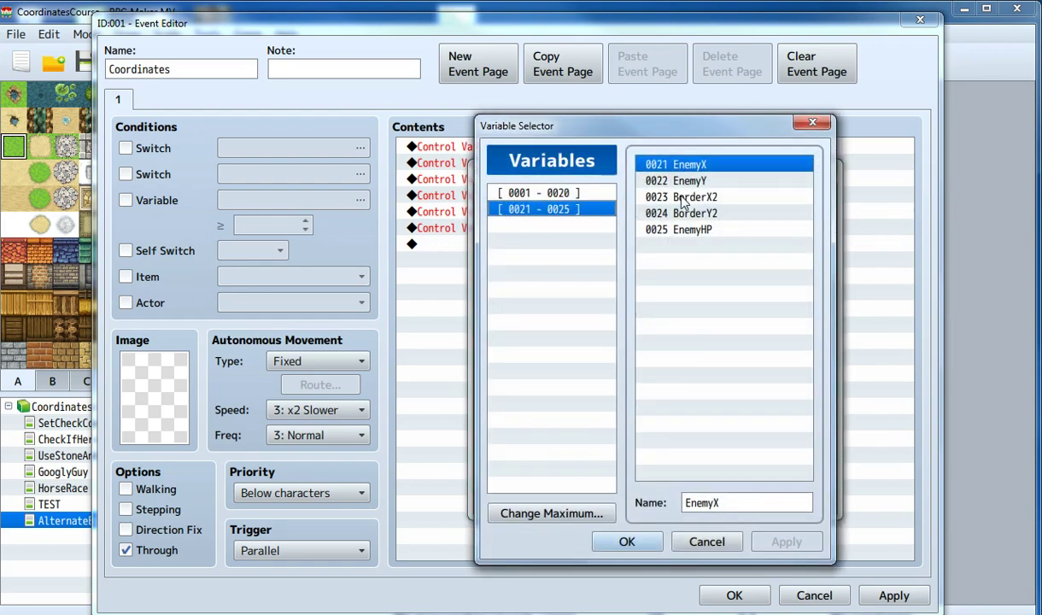
double_click(692, 181)
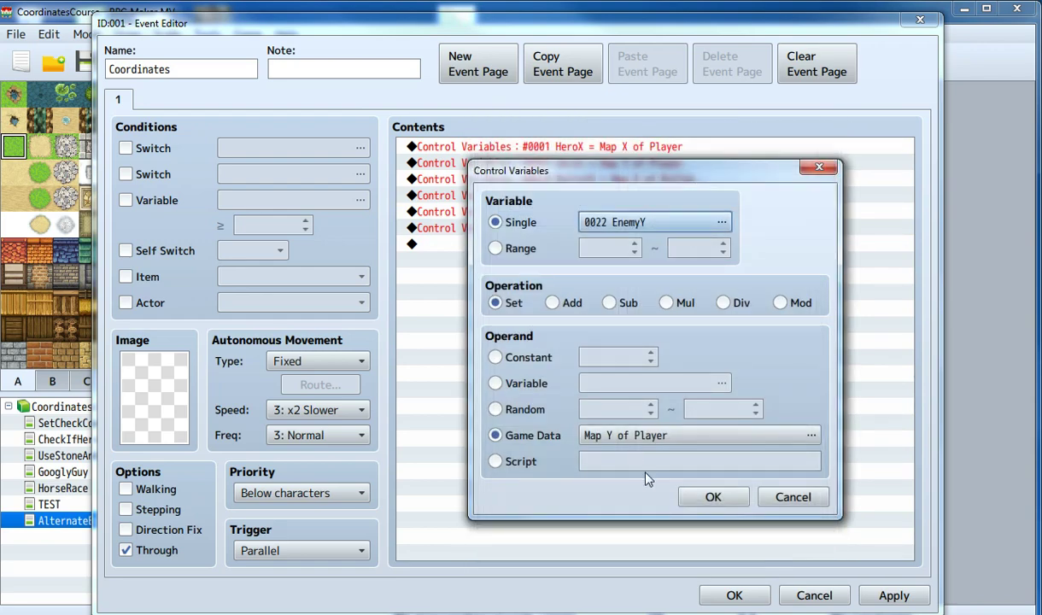
left_click(615, 435)
left_click(623, 382)
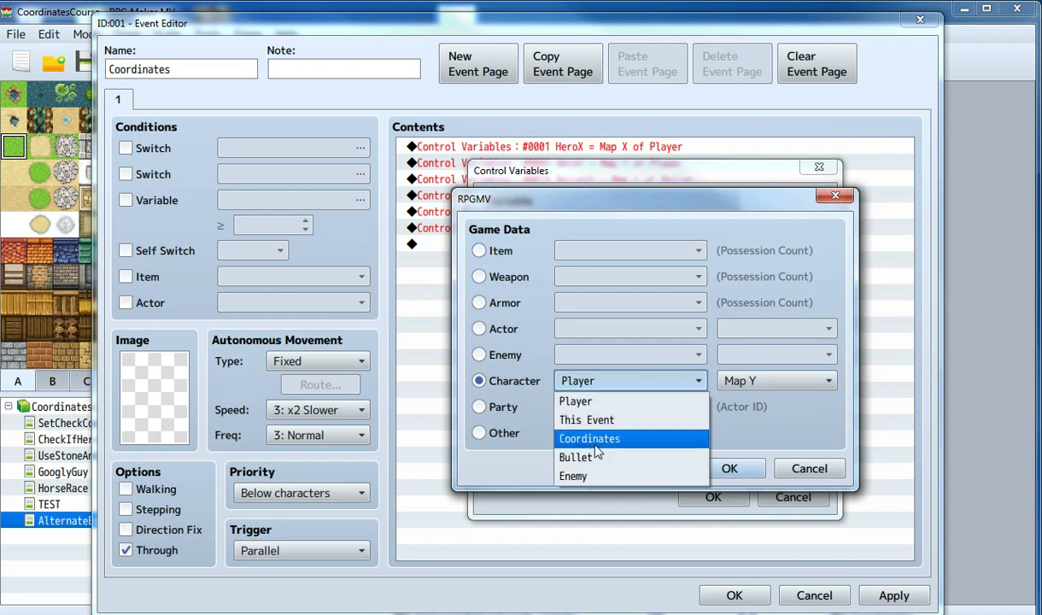
left_click(590, 476)
left_click(728, 469)
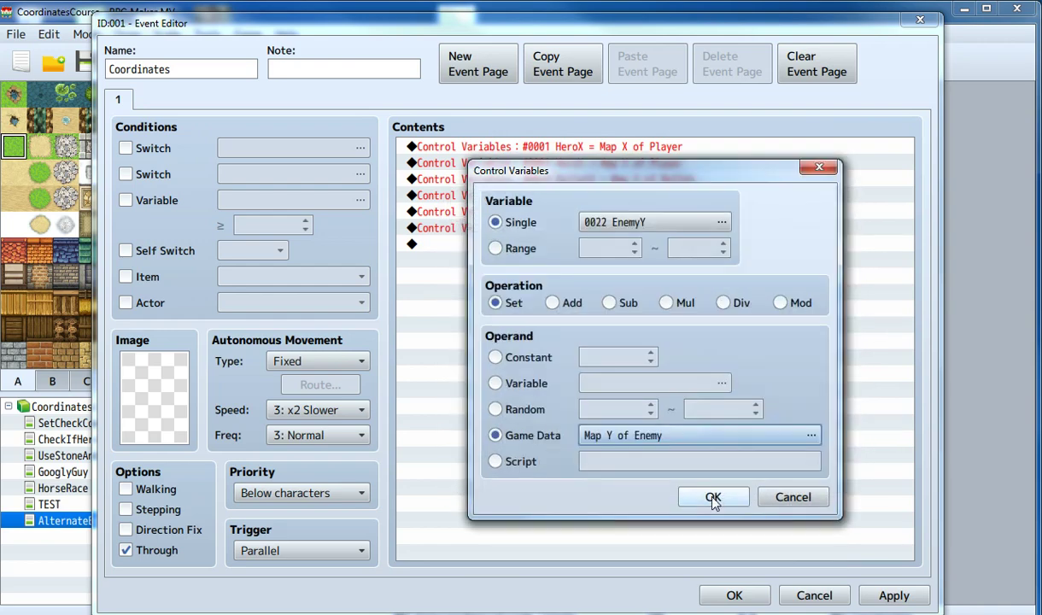
left_click(713, 497)
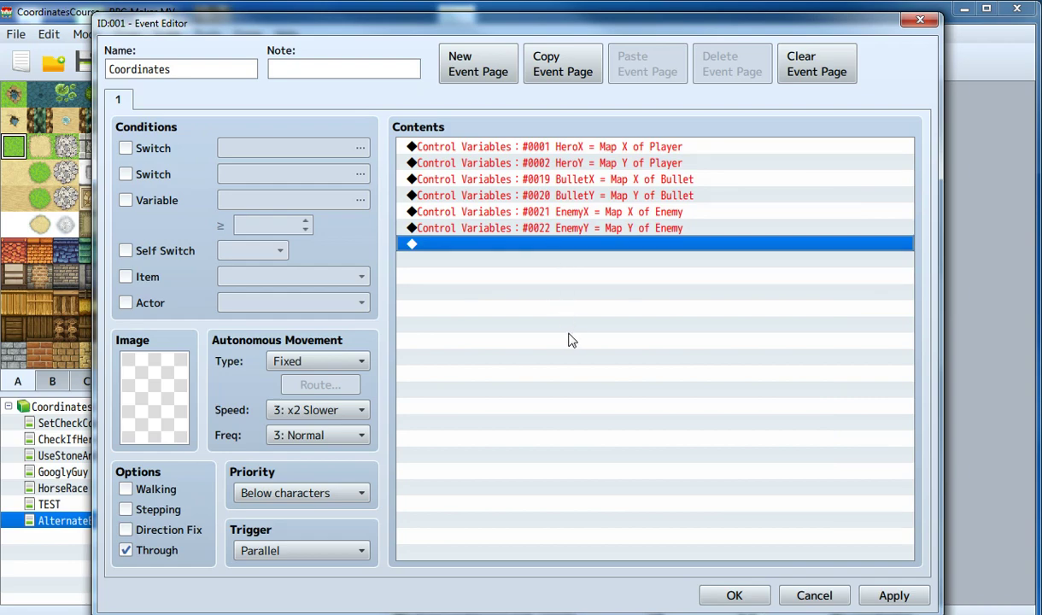
left_click_drag(577, 145, 572, 226)
left_click(574, 151)
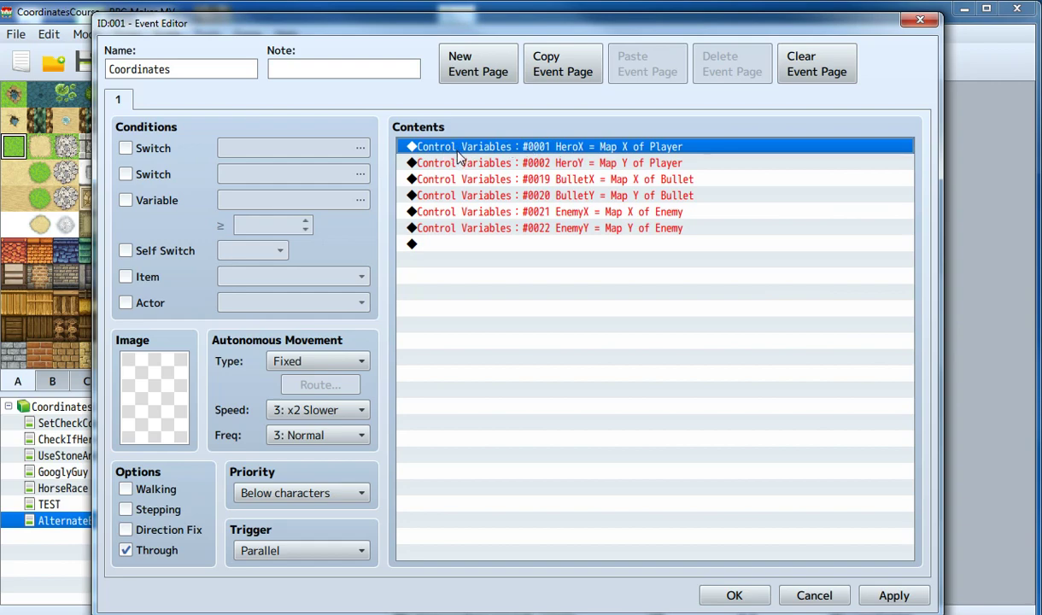
left_click(576, 165)
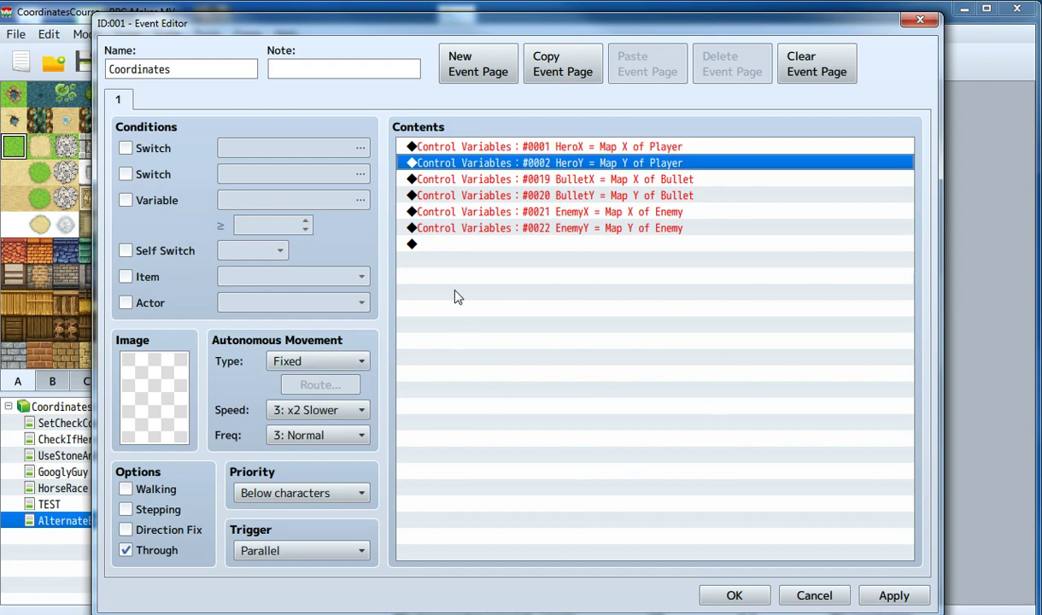
left_click(466, 264)
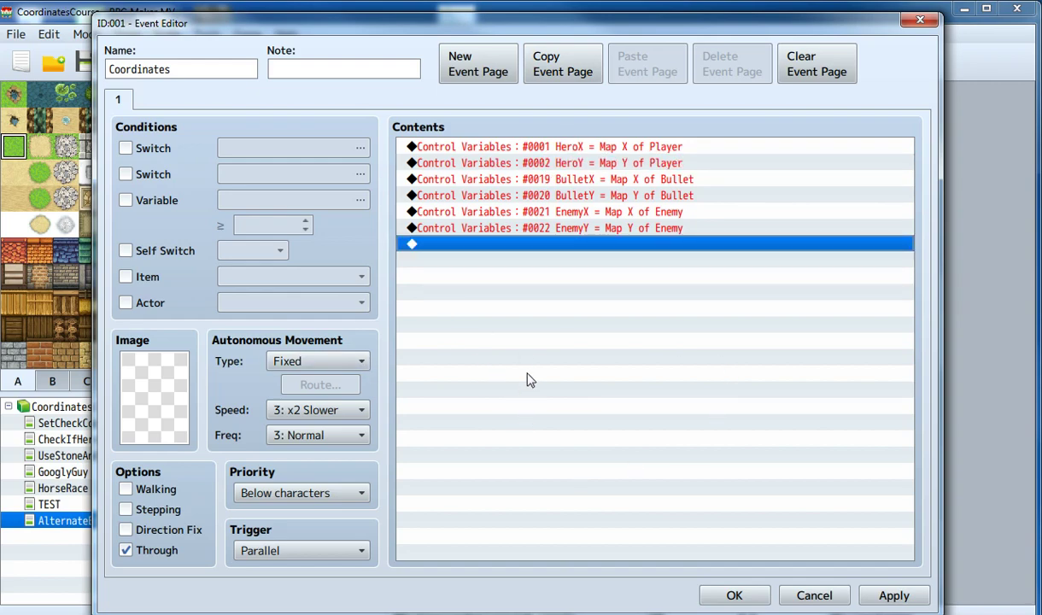
left_click_drag(513, 147, 521, 260)
Add a Conditional Branch on Button OK pressed down, with Create Else Branch unchecked
double_click(513, 248)
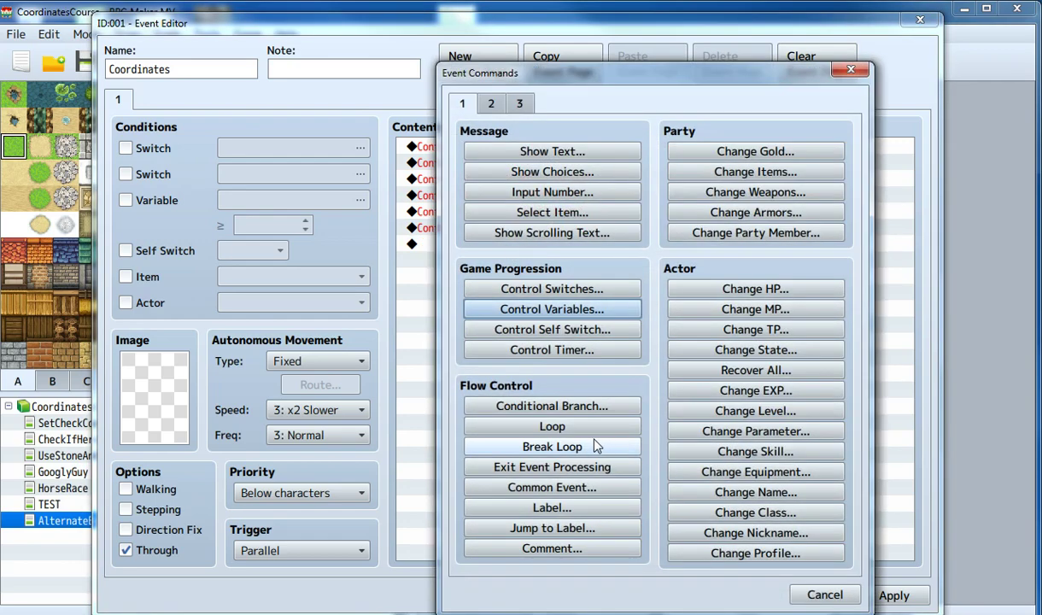
left_click(570, 407)
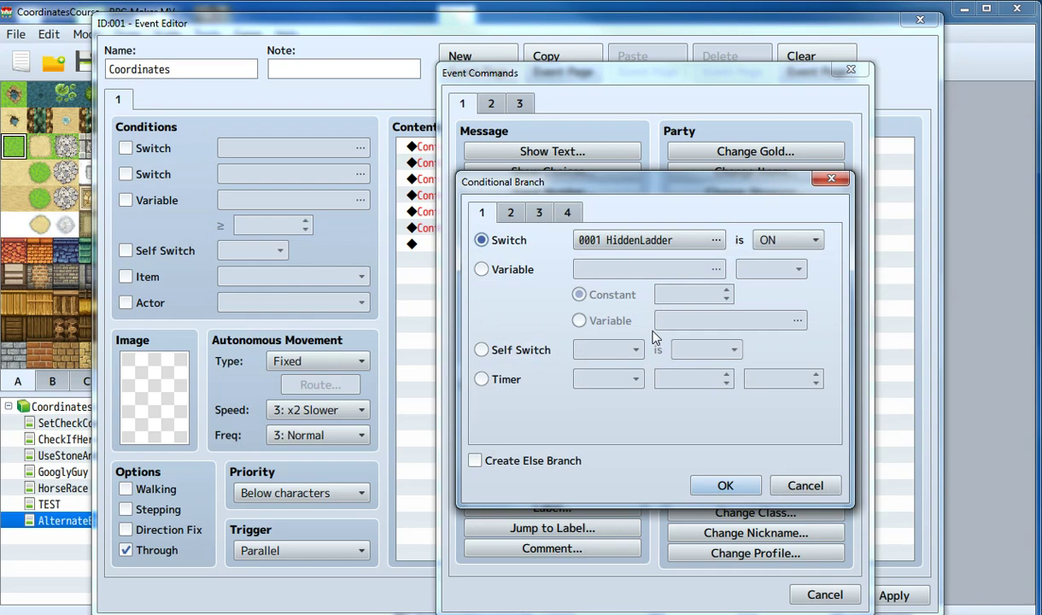
left_click(512, 214)
left_click(482, 213)
left_click(540, 214)
left_click(506, 327)
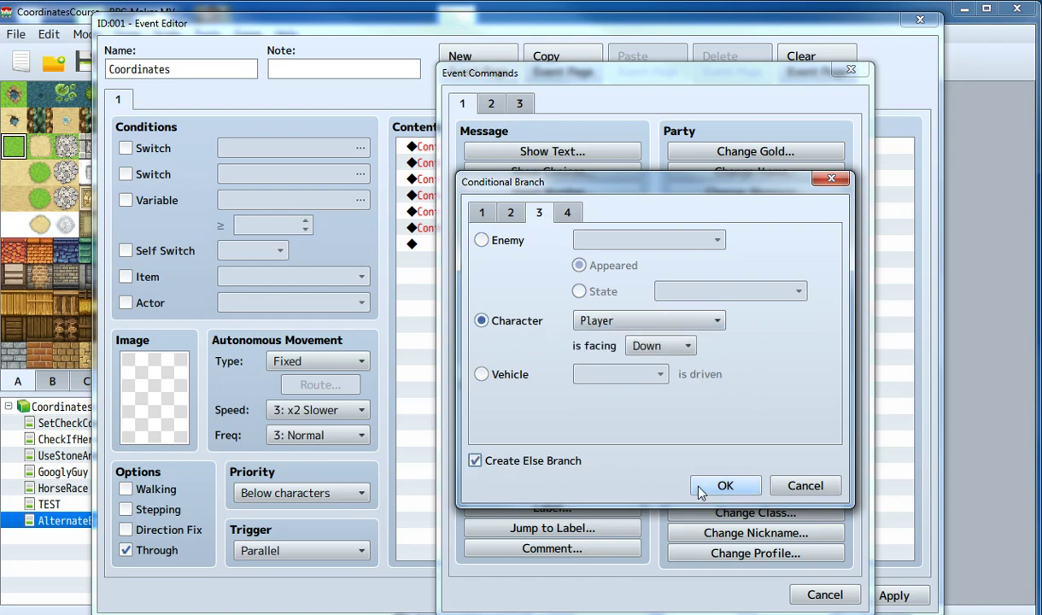
left_click(561, 211)
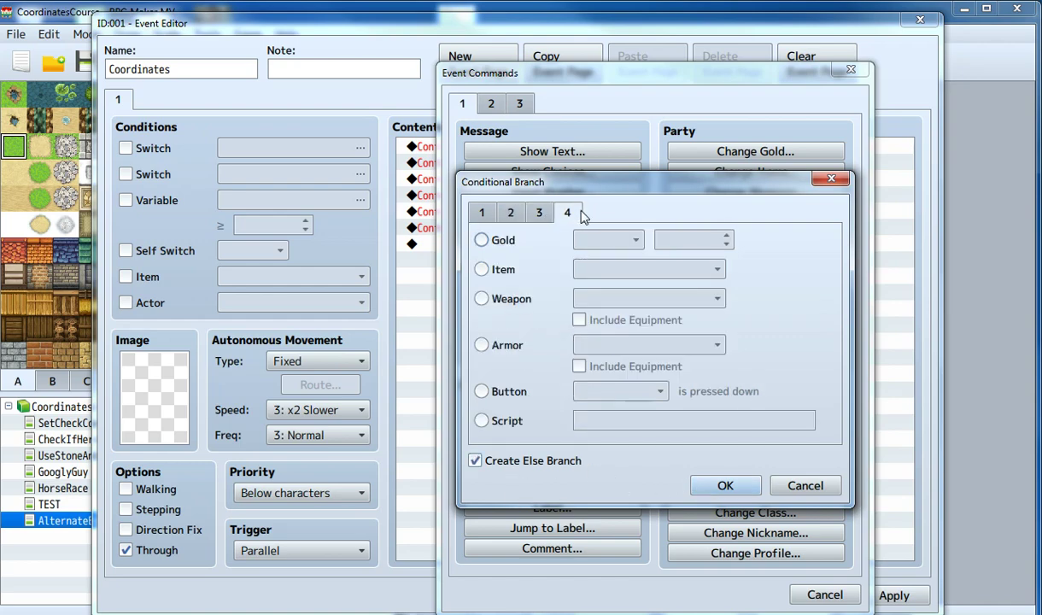
left_click(537, 209)
left_click(510, 210)
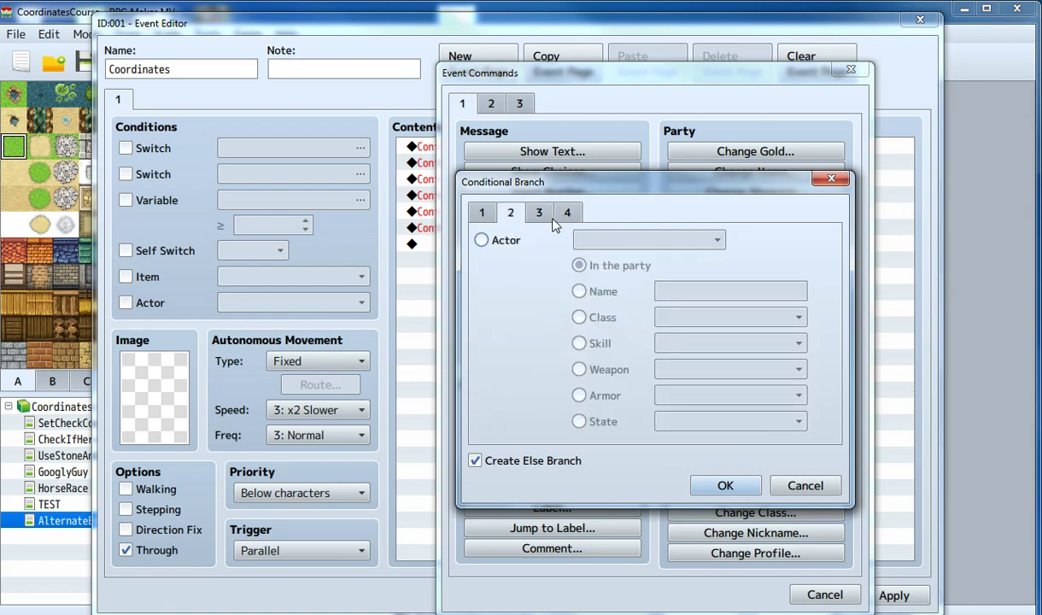
left_click(565, 212)
left_click(518, 394)
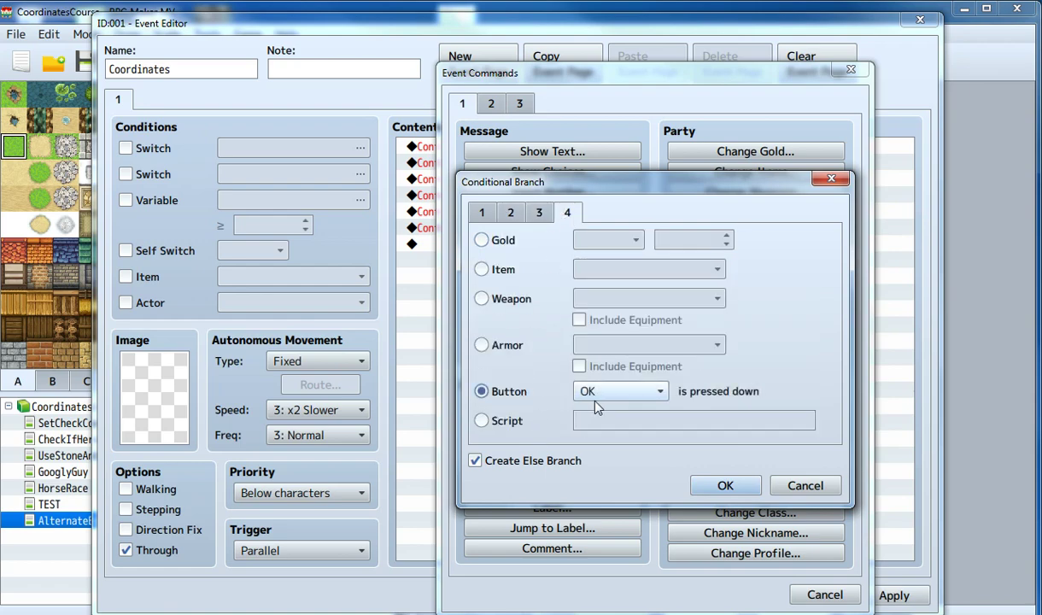
left_click(515, 461)
left_click(725, 486)
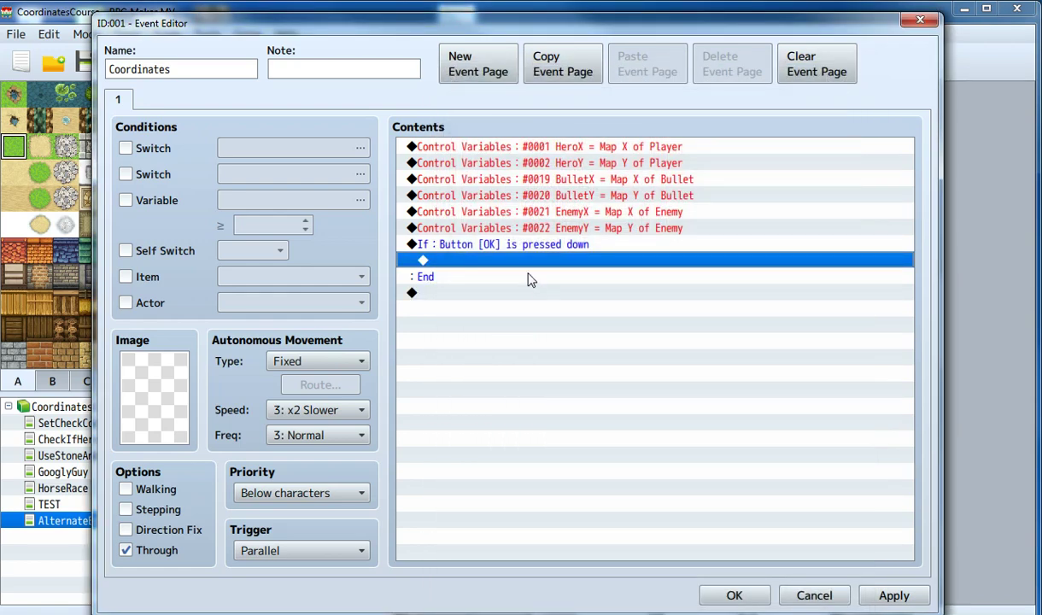
double_click(501, 261)
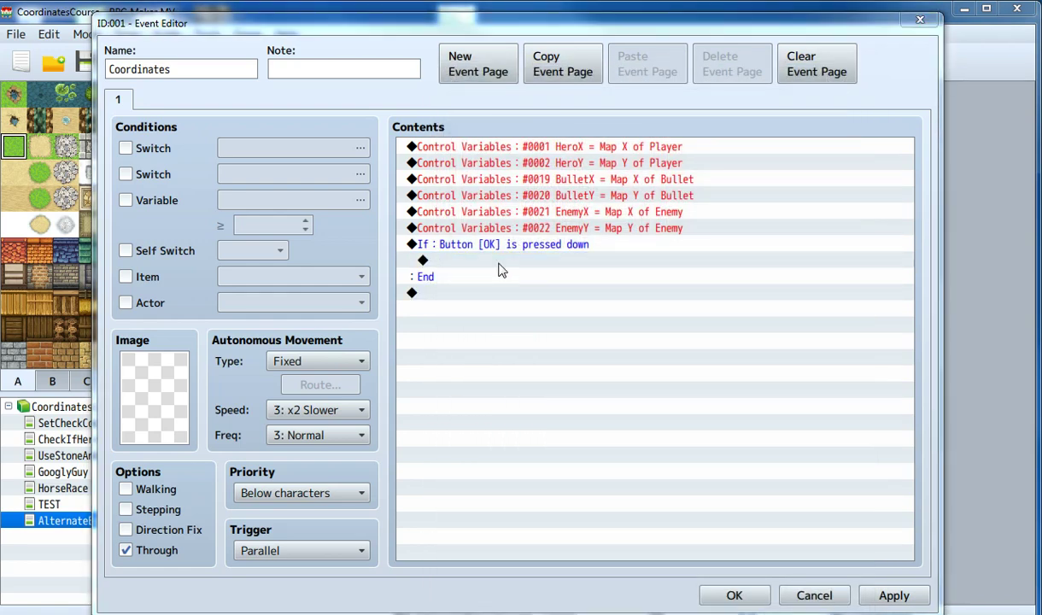
Put a Show Text 'Hello' inside the branch and save the Coordinates event
key("Return")
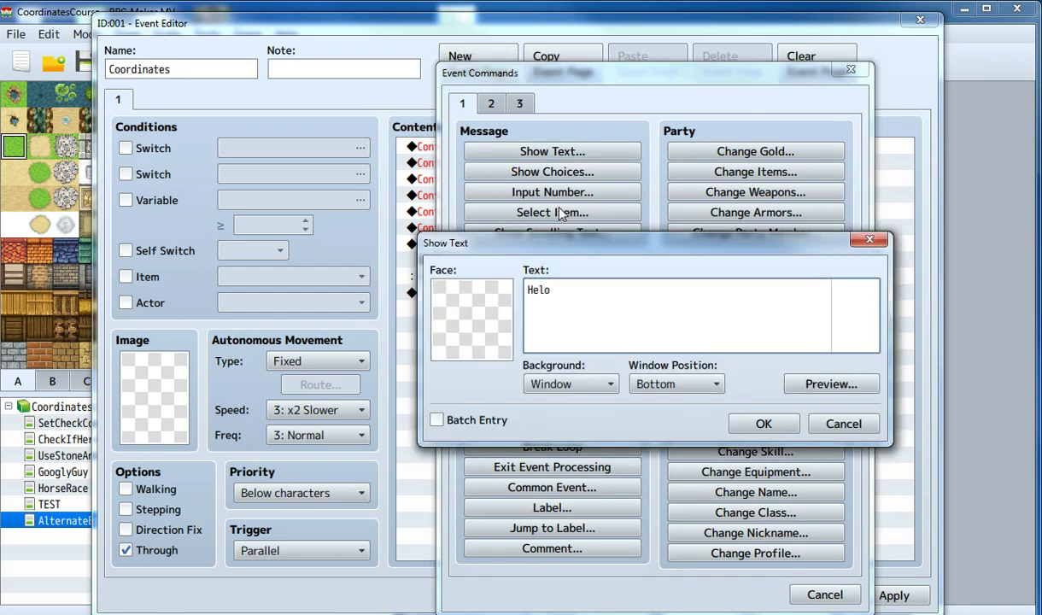
left_click(763, 424)
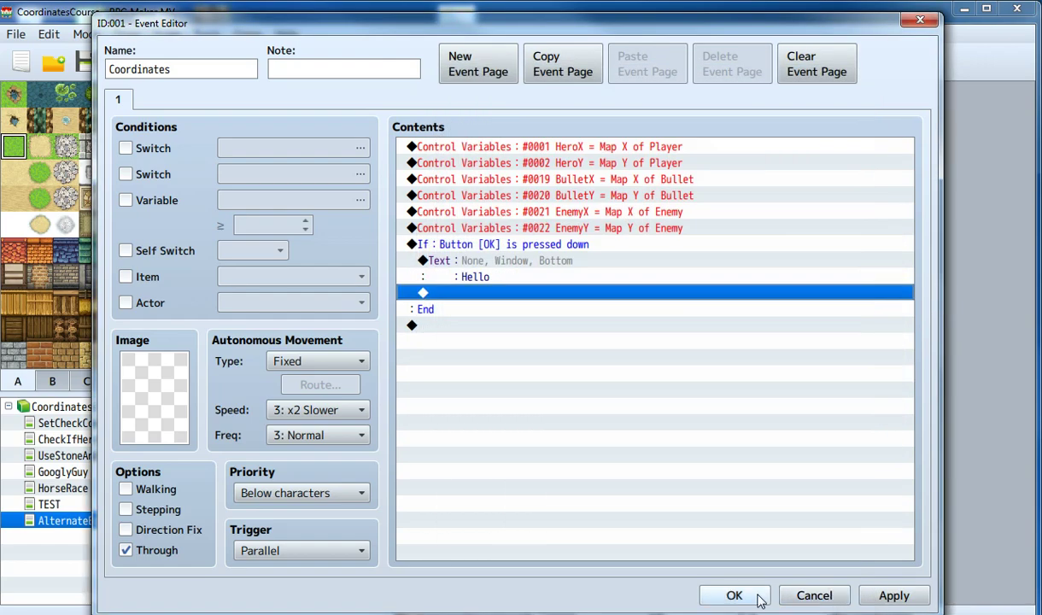
left_click(759, 598)
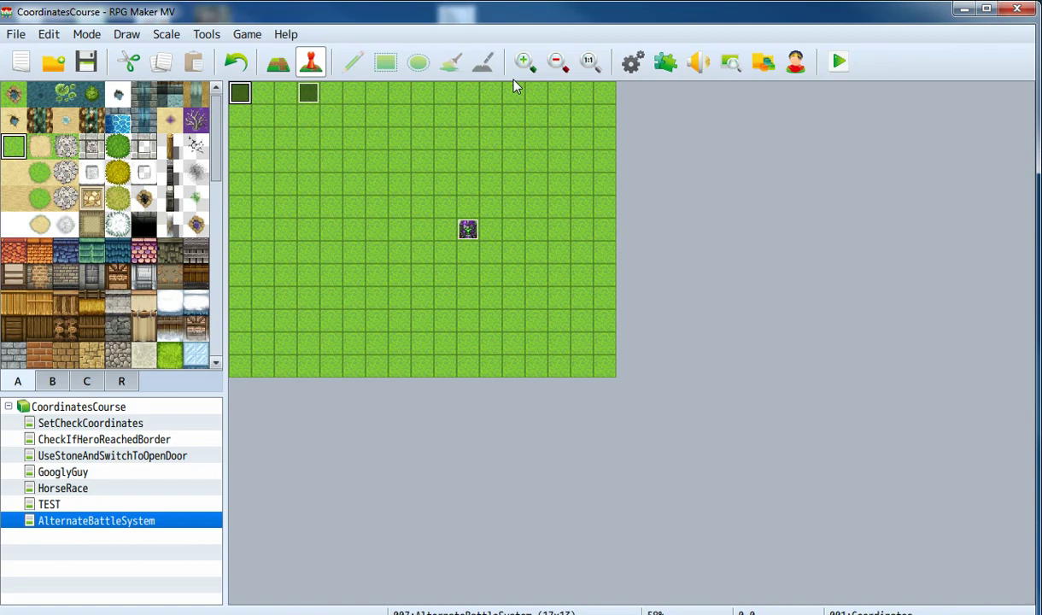
Save the project, playtest a New Game on the grass map, then close it
left_click(840, 67)
left_click(451, 346)
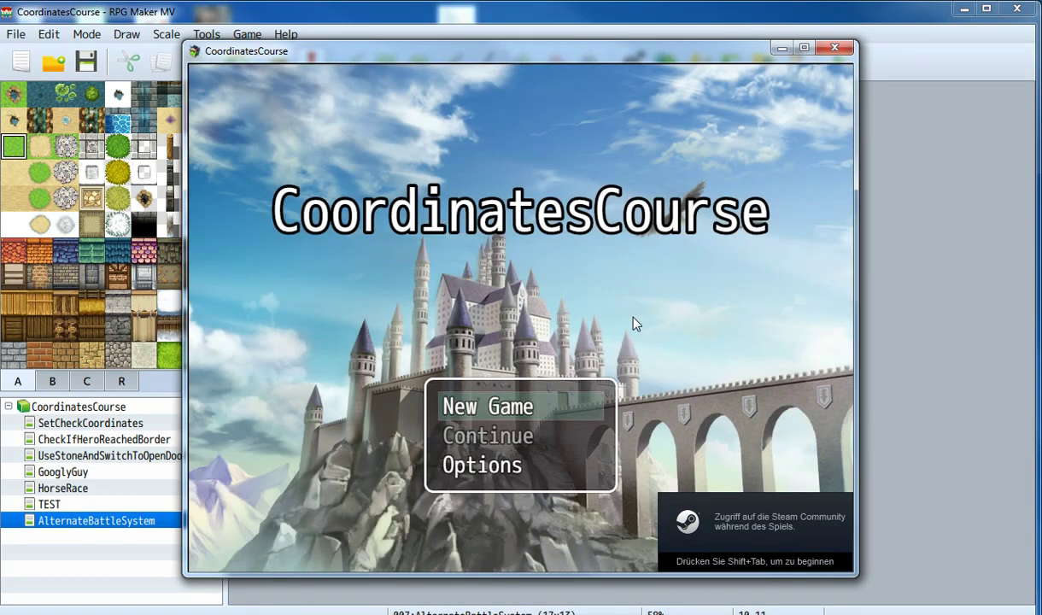
key("Return")
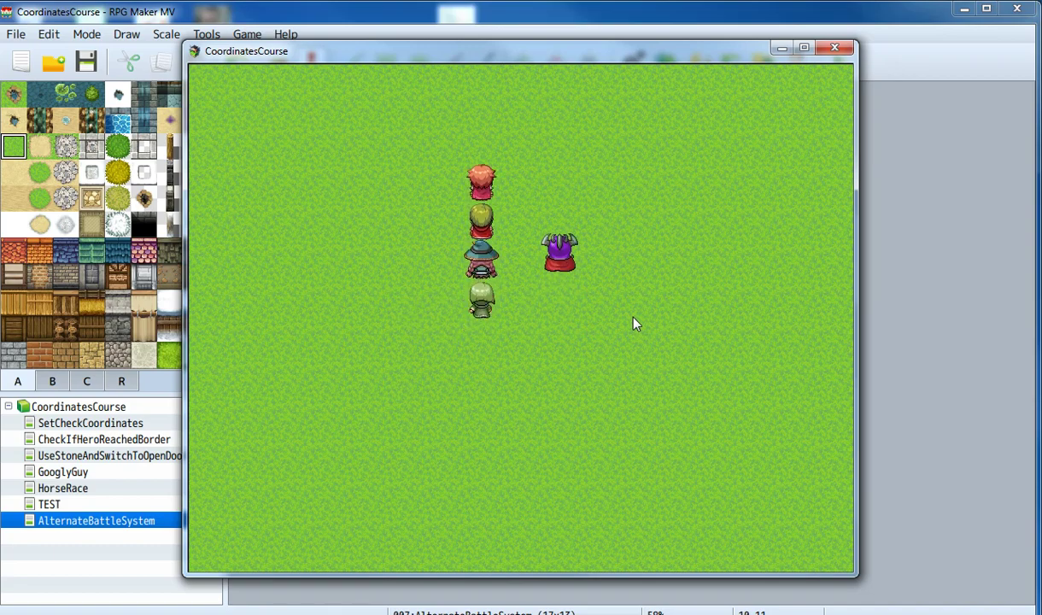
left_click(835, 48)
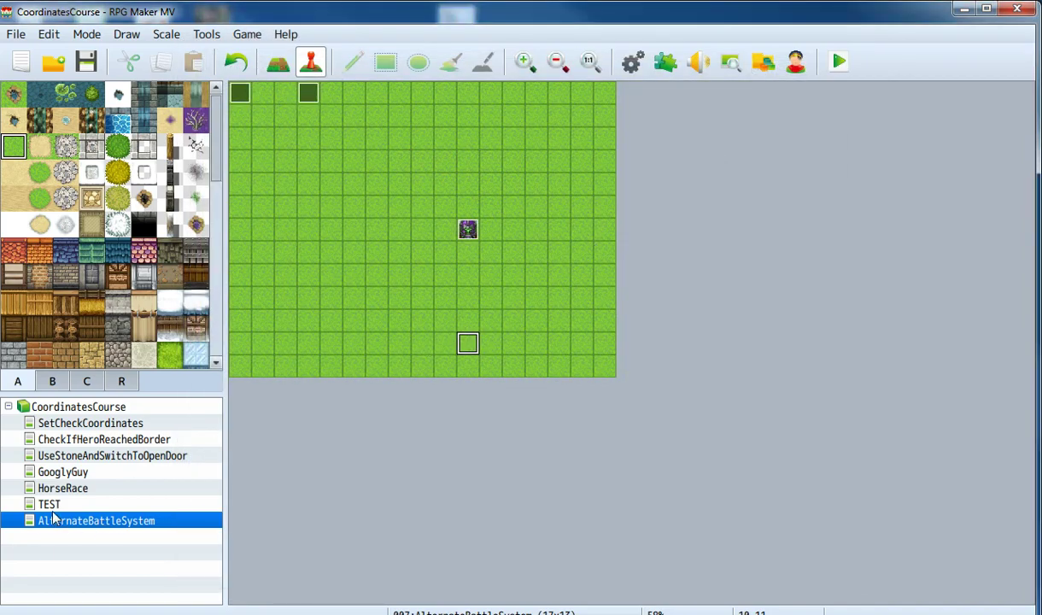
Set the player's starting position on the chosen map cell
right_click(308, 230)
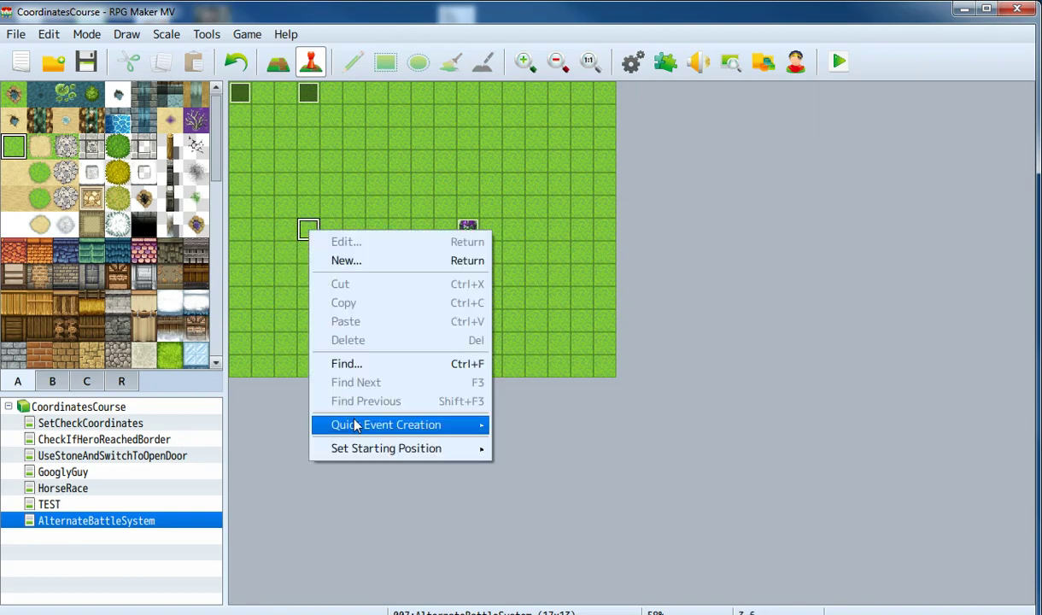
mouse_move(380, 448)
left_click(513, 447)
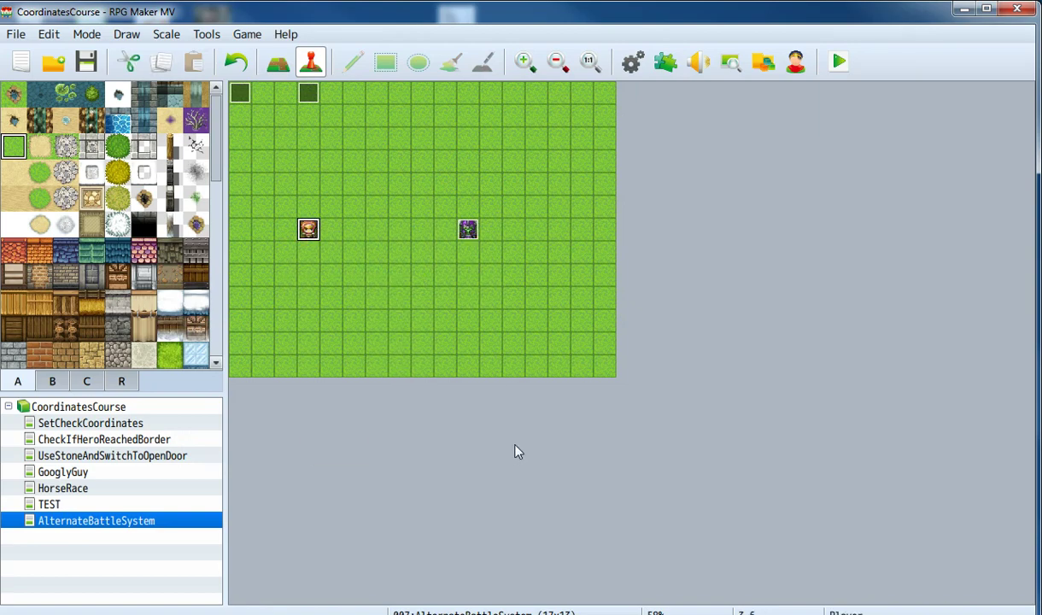
Save and playtest again, trigger and dismiss the Hello message, then close the game
left_click(839, 61)
left_click(446, 344)
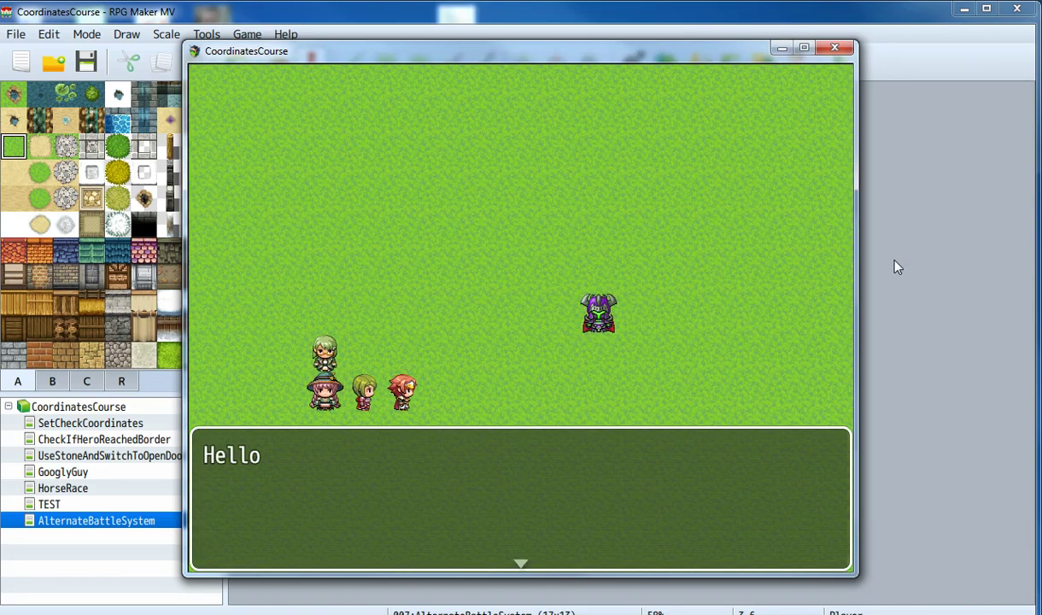
key("Return")
key("Return")
key("Return")
left_click(478, 490)
left_click(835, 48)
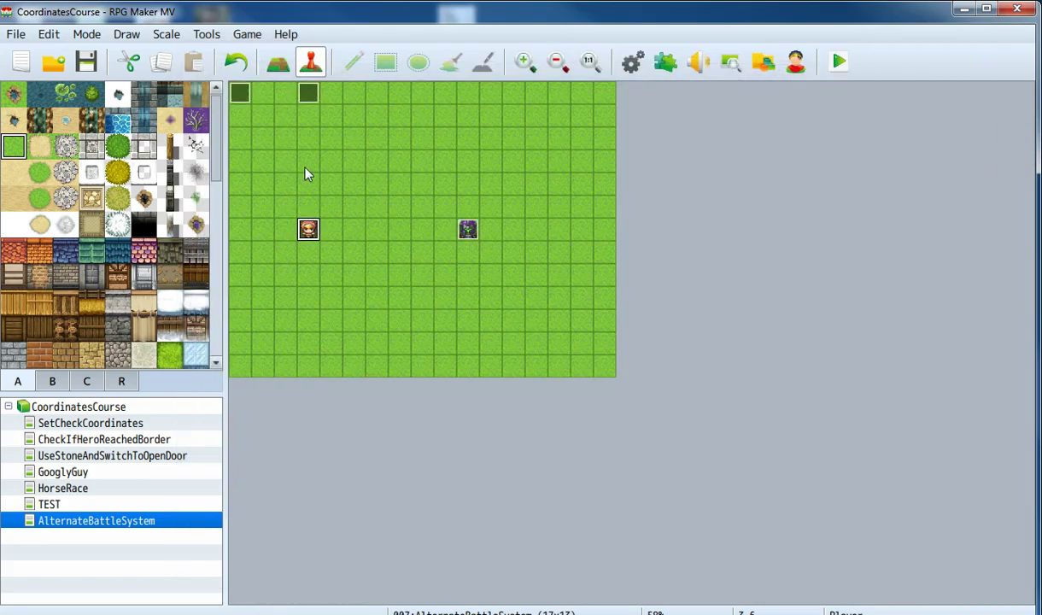
Delete the Show Text 'Hello' command from the Coordinates event's OK branch
double_click(241, 94)
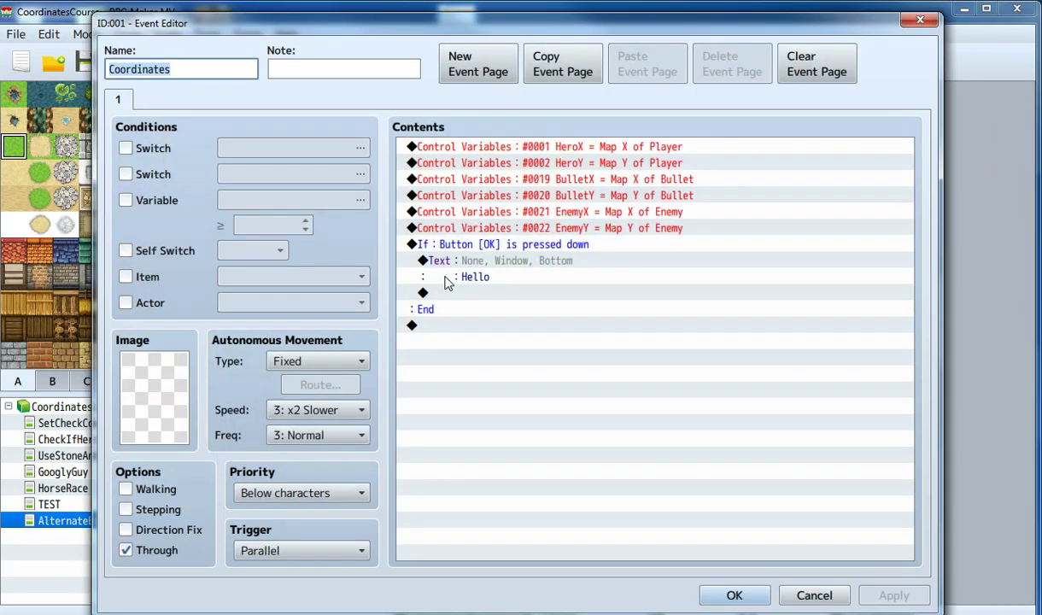
left_click(481, 268)
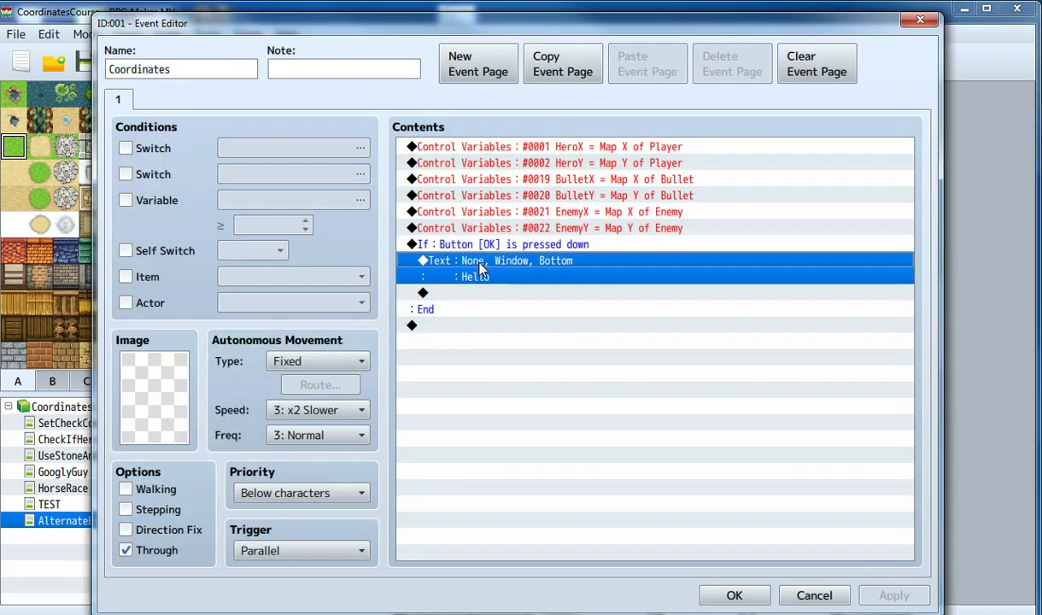
key("Delete")
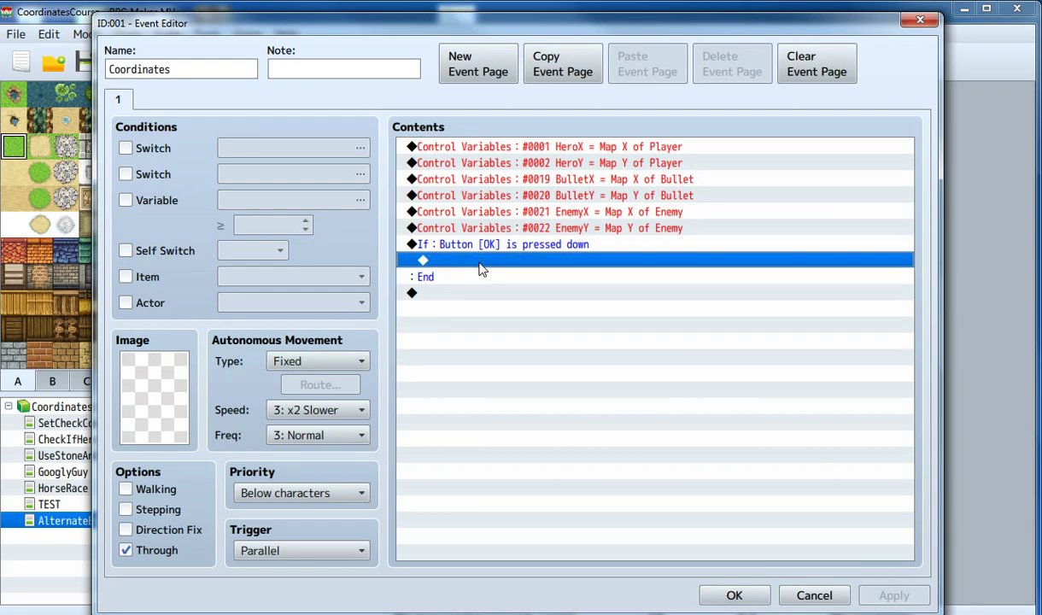
Inside the OK-button branch, add a Conditional Branch for Player facing Down with an Else branch
double_click(481, 268)
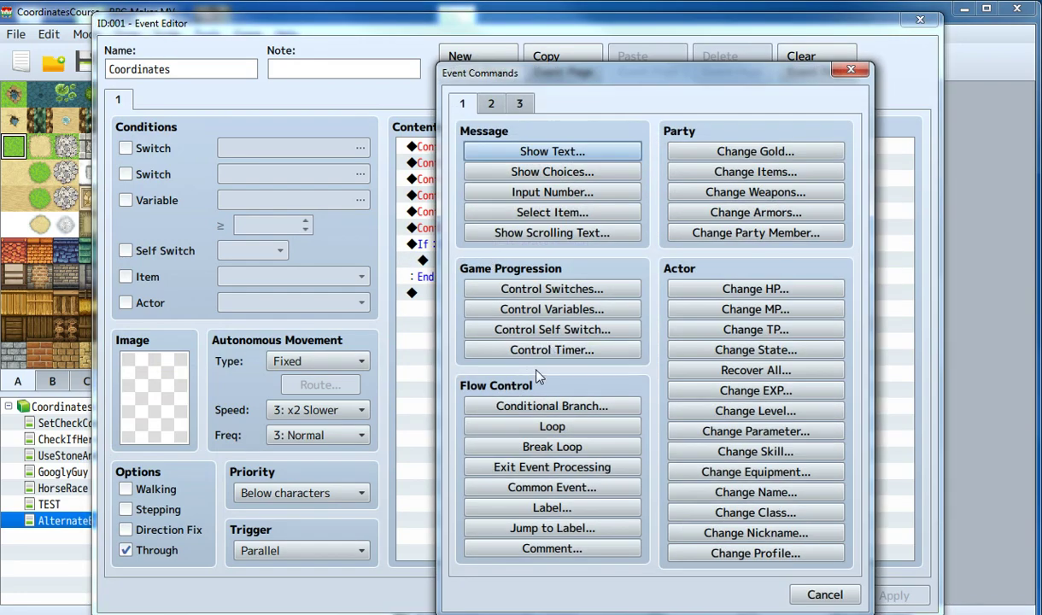
left_click(566, 407)
left_click(538, 213)
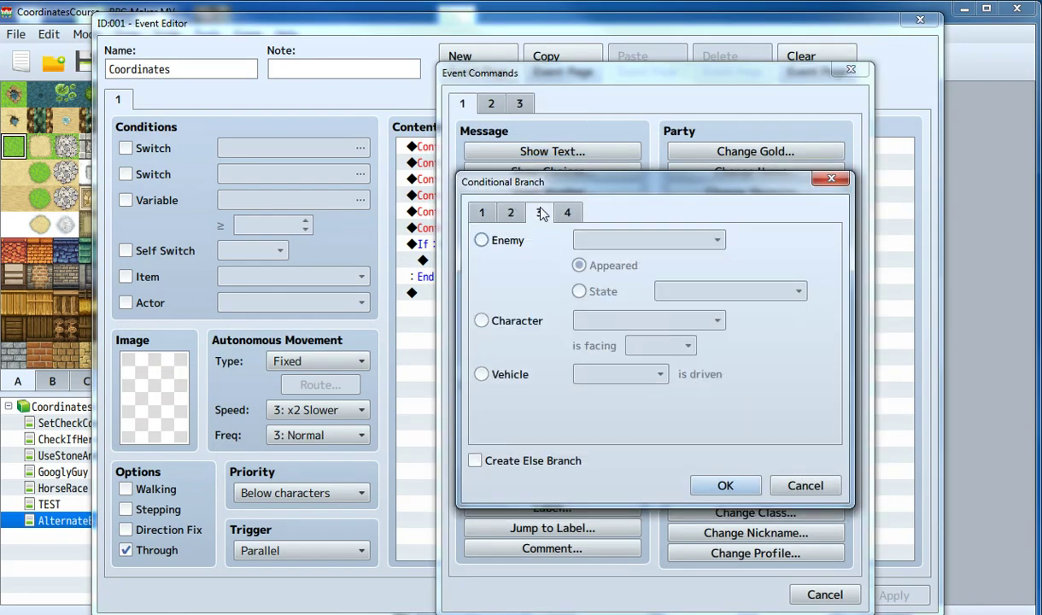
left_click(511, 322)
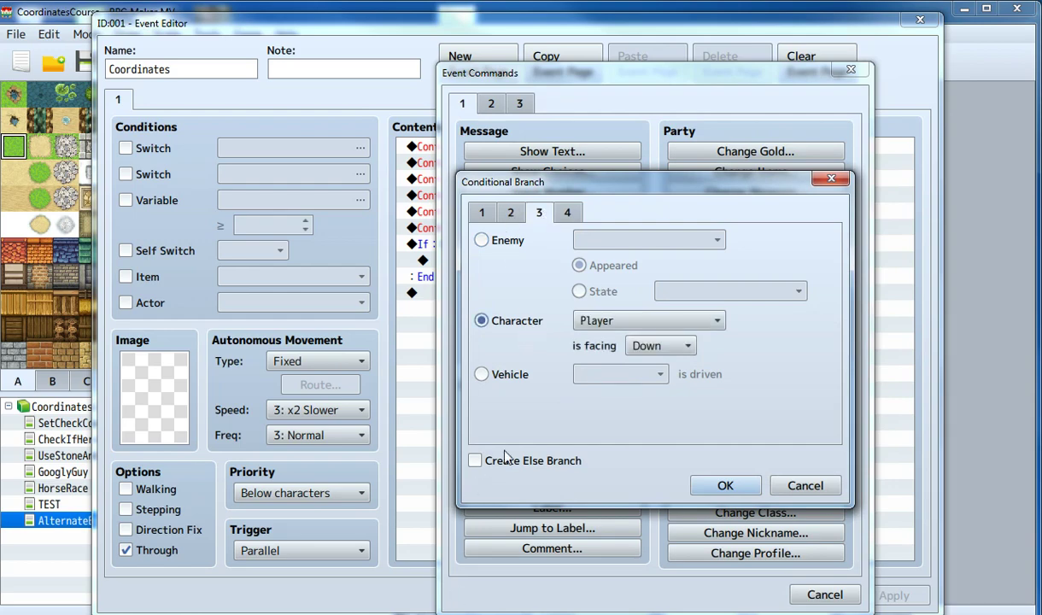
left_click(475, 461)
left_click(725, 485)
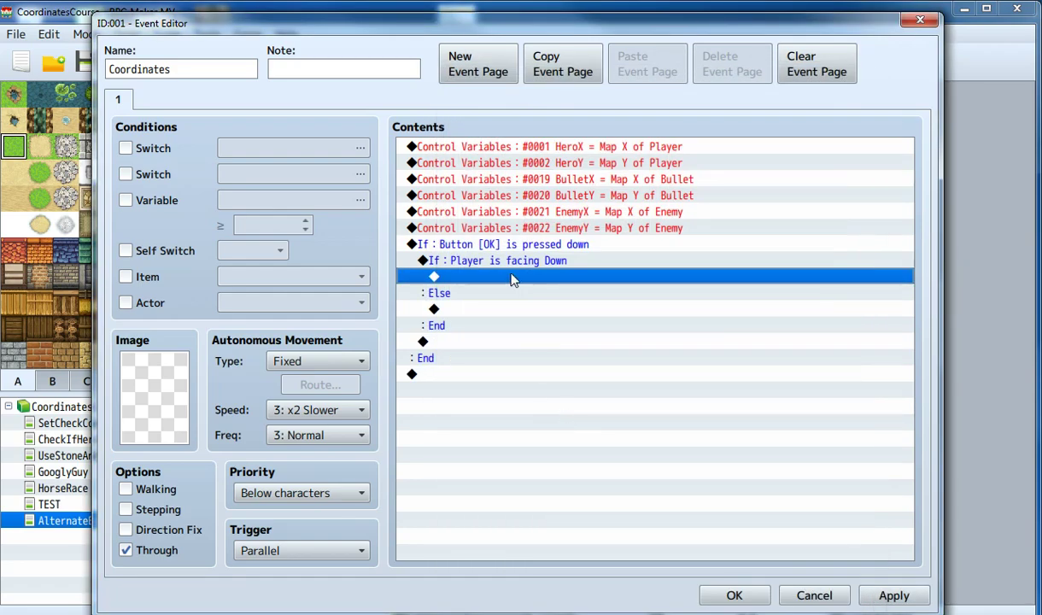
Add a Bullet movement route with Turn Down, no repeat or wait, and close the Coordinates event
double_click(513, 278)
left_click(492, 103)
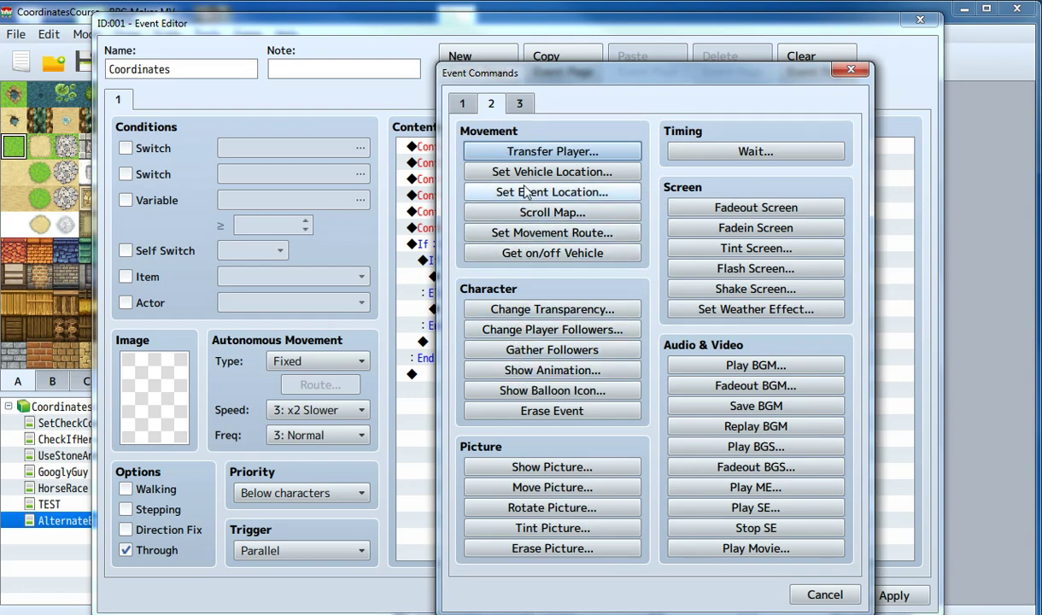
left_click(518, 234)
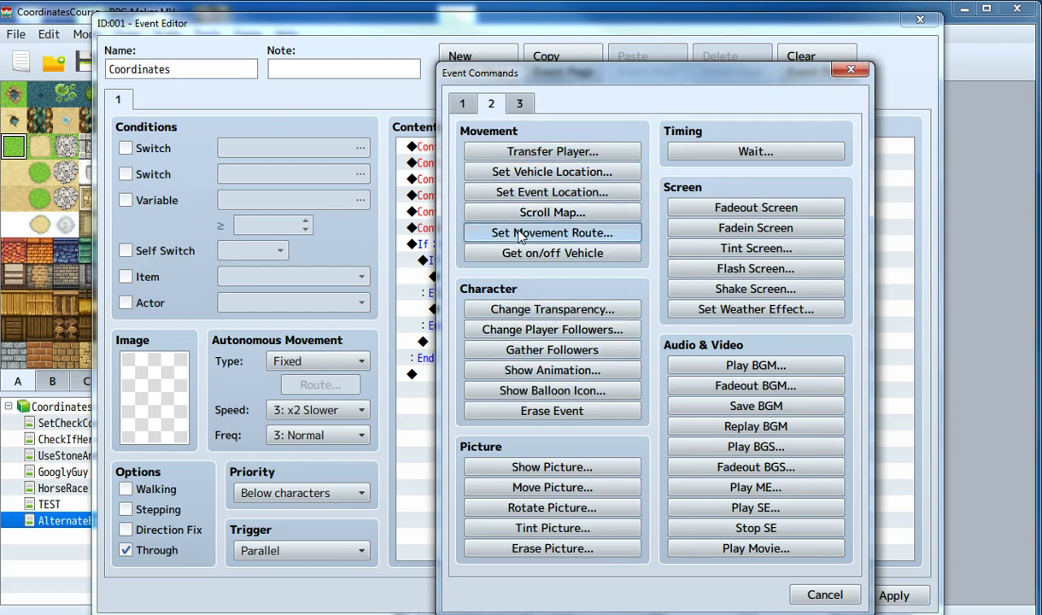
left_click(390, 177)
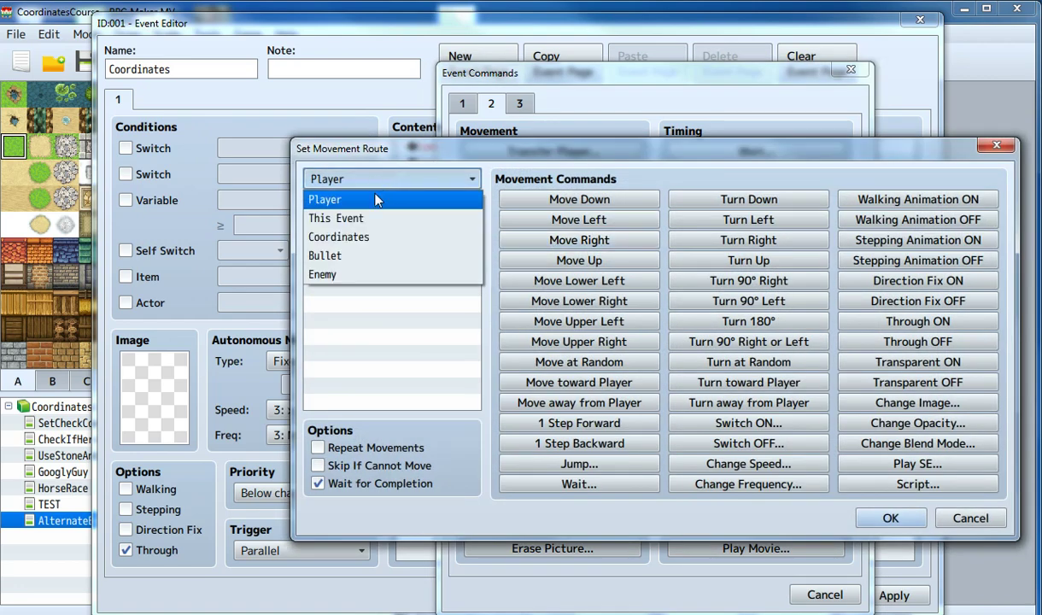
left_click(356, 257)
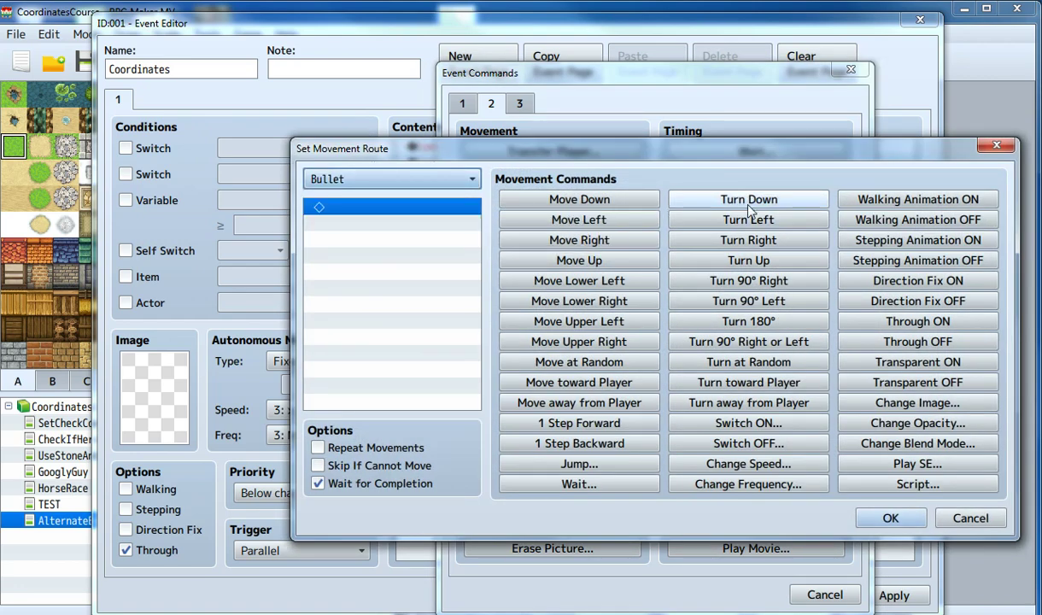
left_click(713, 198)
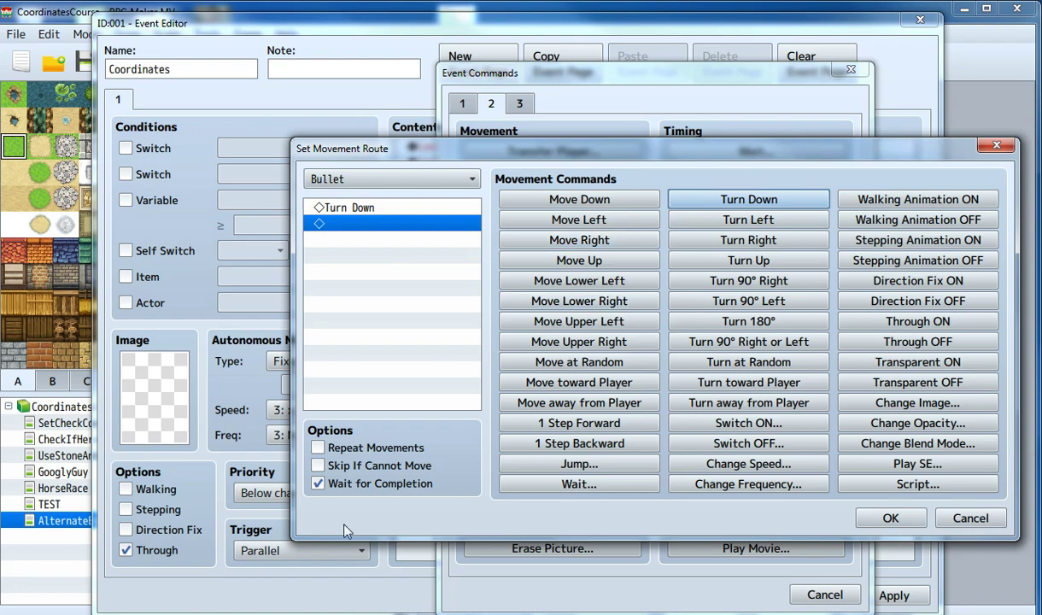
left_click(365, 486)
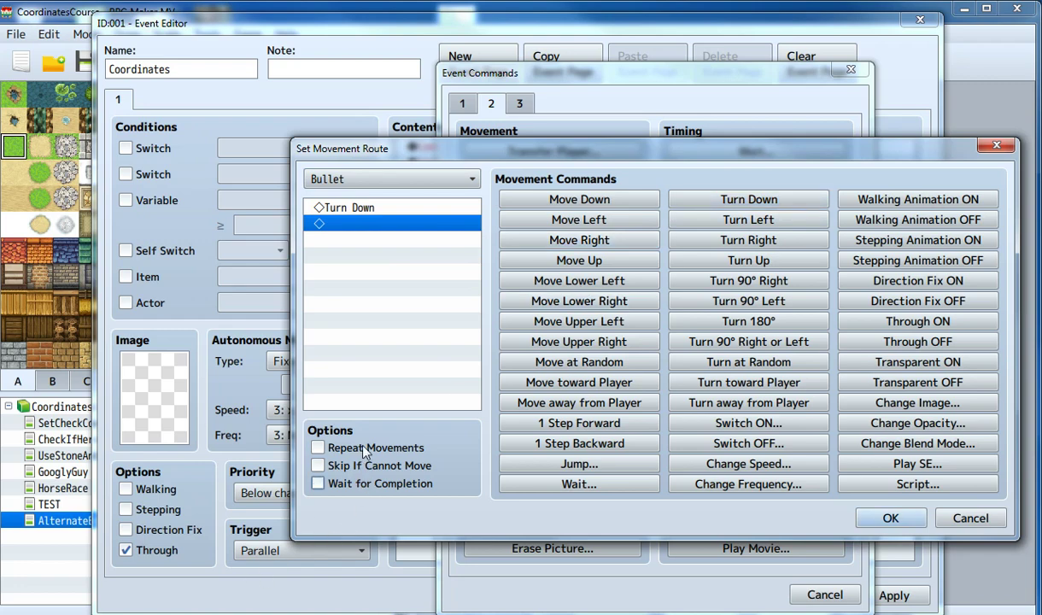
left_click(366, 452)
left_click(376, 484)
left_click(401, 484)
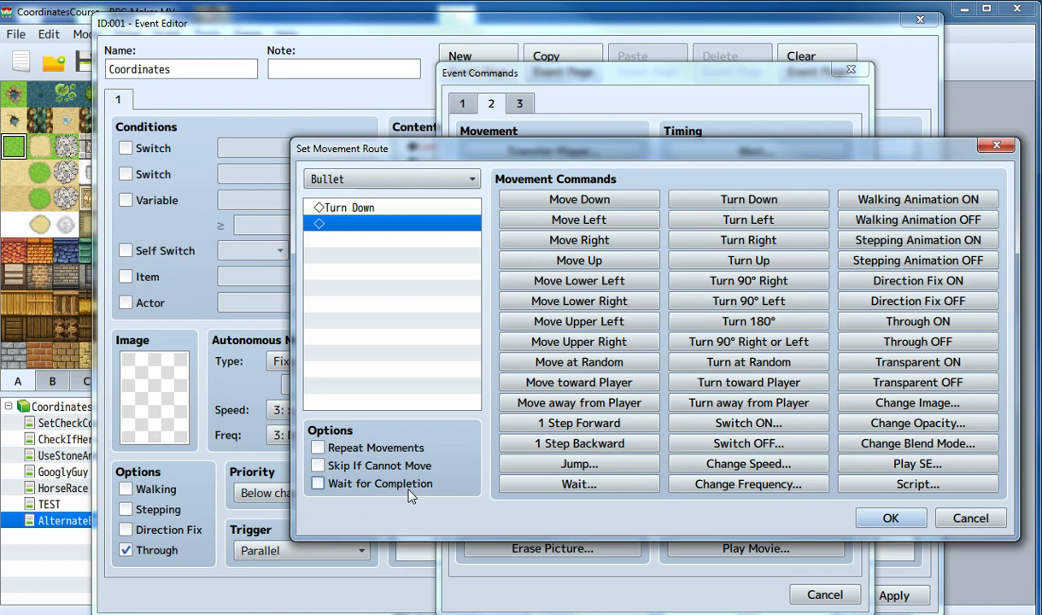
left_click(890, 518)
left_click(730, 590)
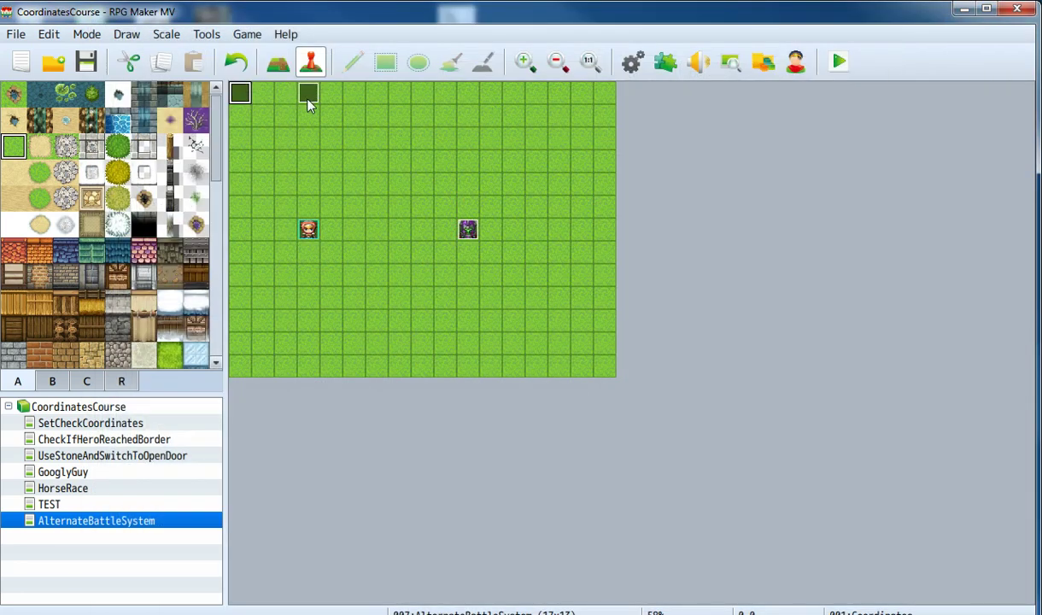
Give the Bullet event an Actor3 character sprite with Same as characters priority, then close it
double_click(291, 91)
double_click(158, 396)
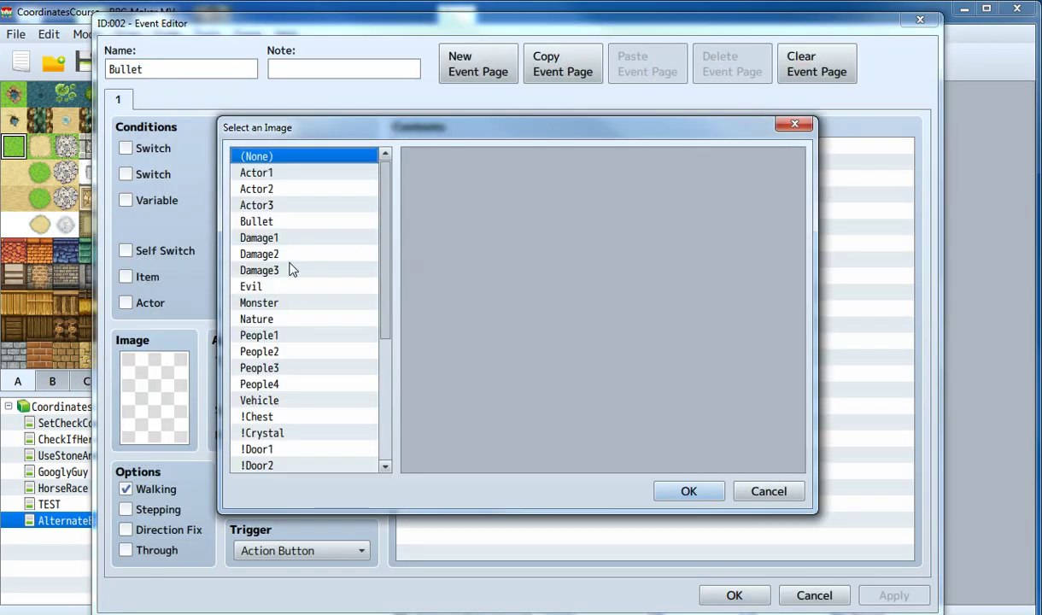
left_click(282, 269)
left_click(278, 240)
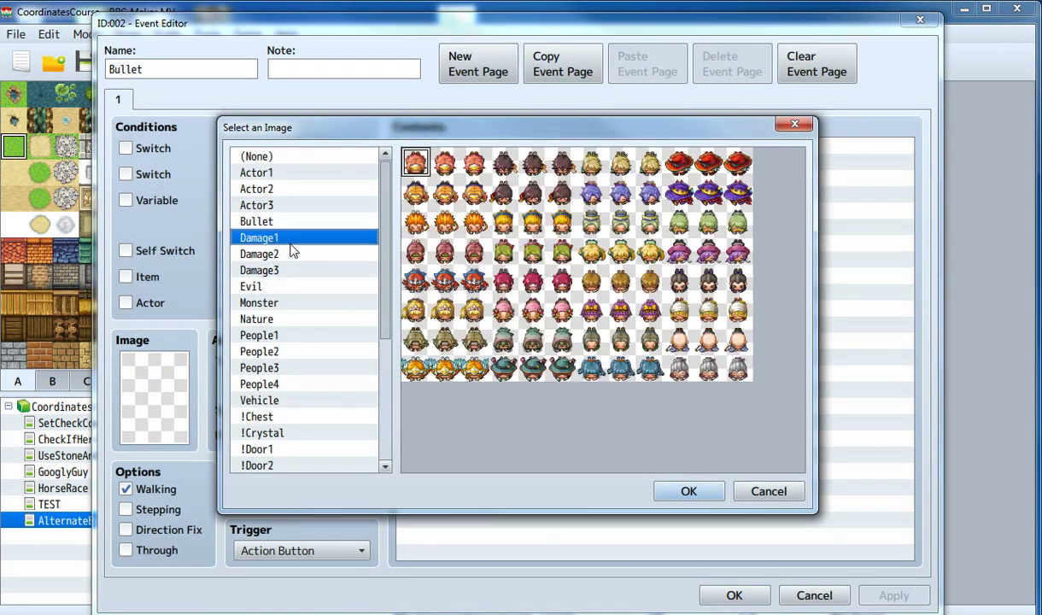
left_click(272, 288)
left_click(277, 240)
left_click(299, 255)
left_click(289, 207)
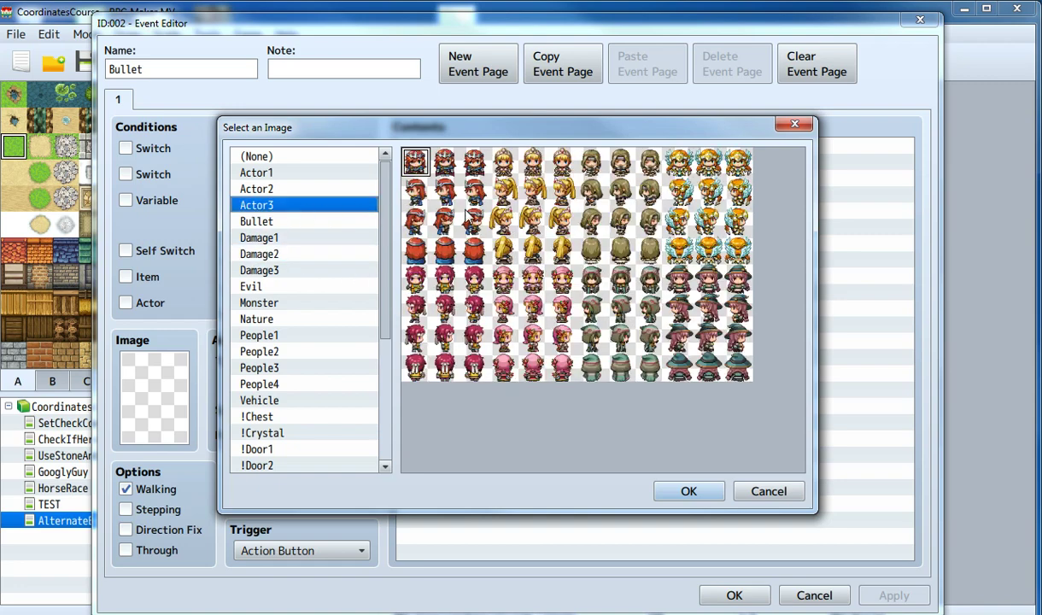
left_click(448, 191)
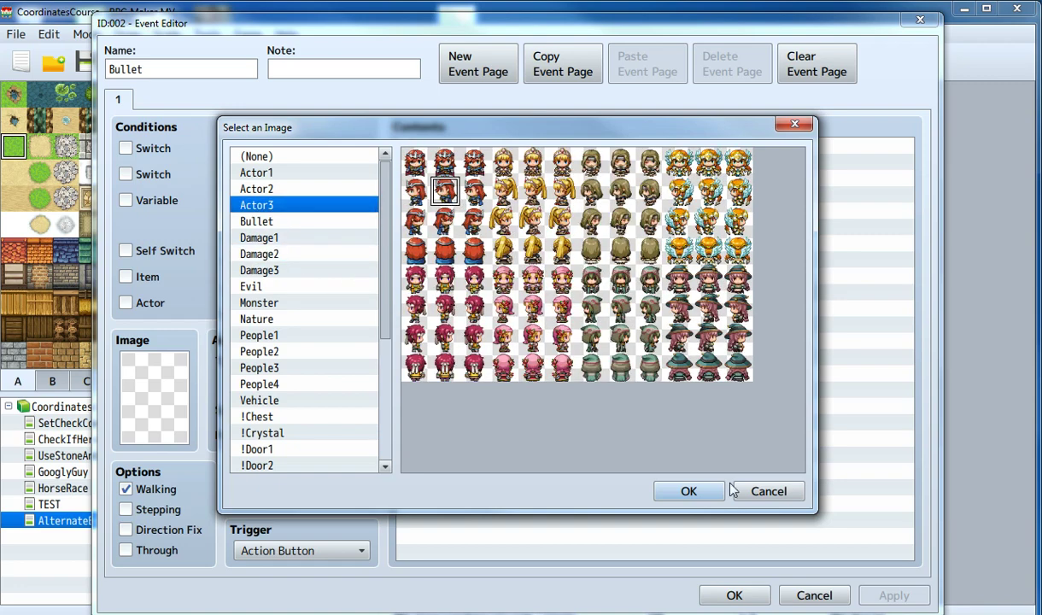
left_click(682, 494)
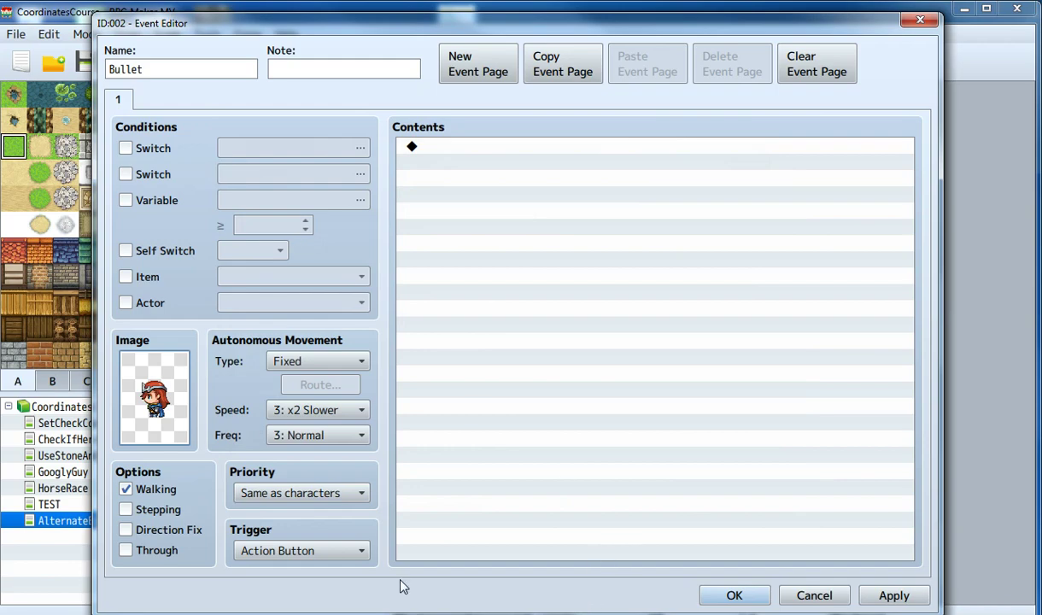
left_click(733, 596)
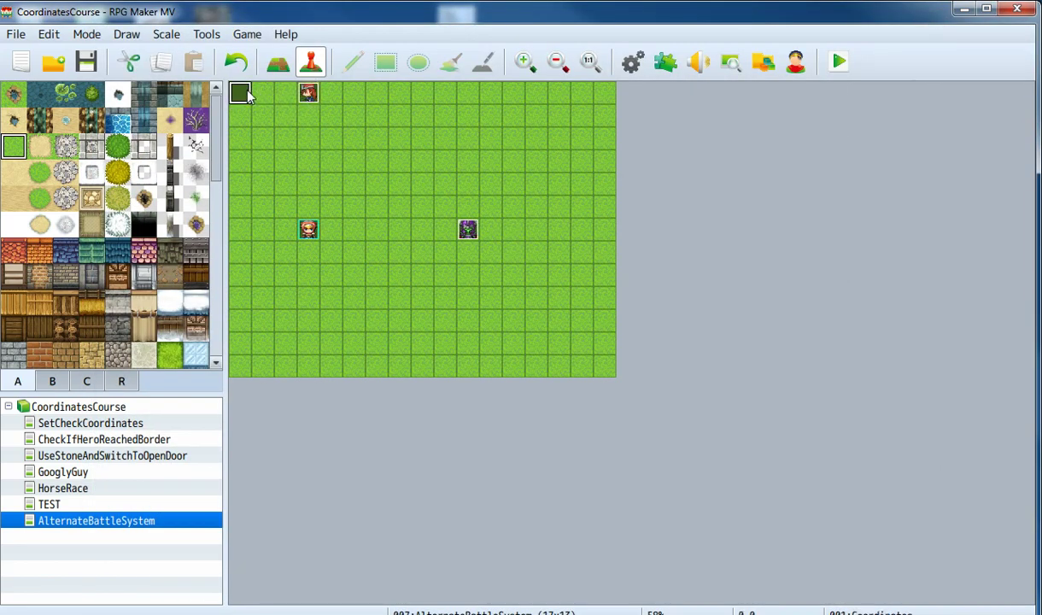
In the Coordinates event, turn on Wait for Completion for the Bullet's Turn Down route
double_click(240, 92)
left_click(495, 264)
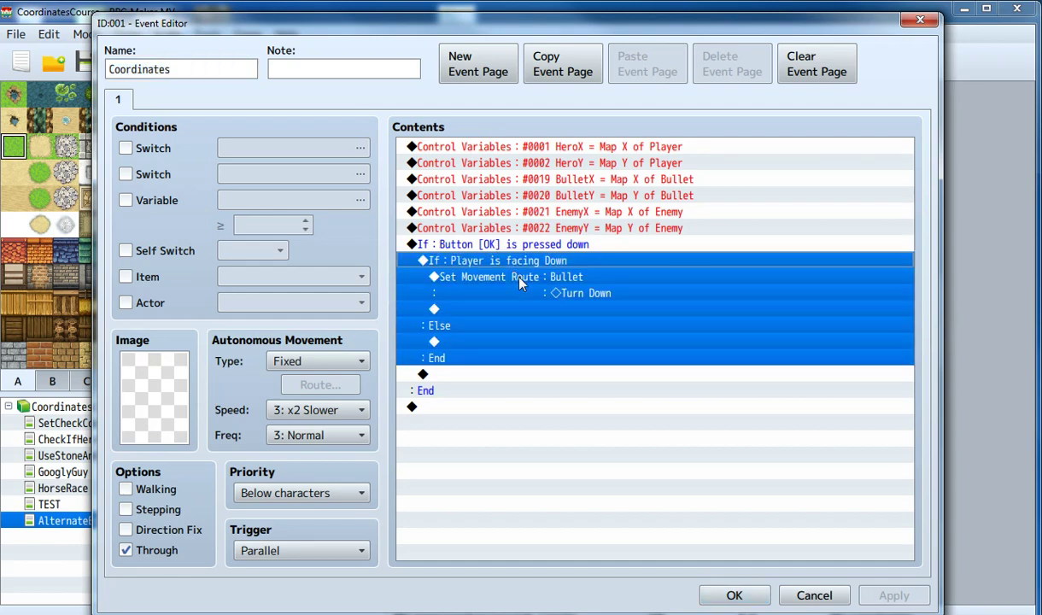
left_click(530, 290)
right_click(570, 279)
left_click(589, 308)
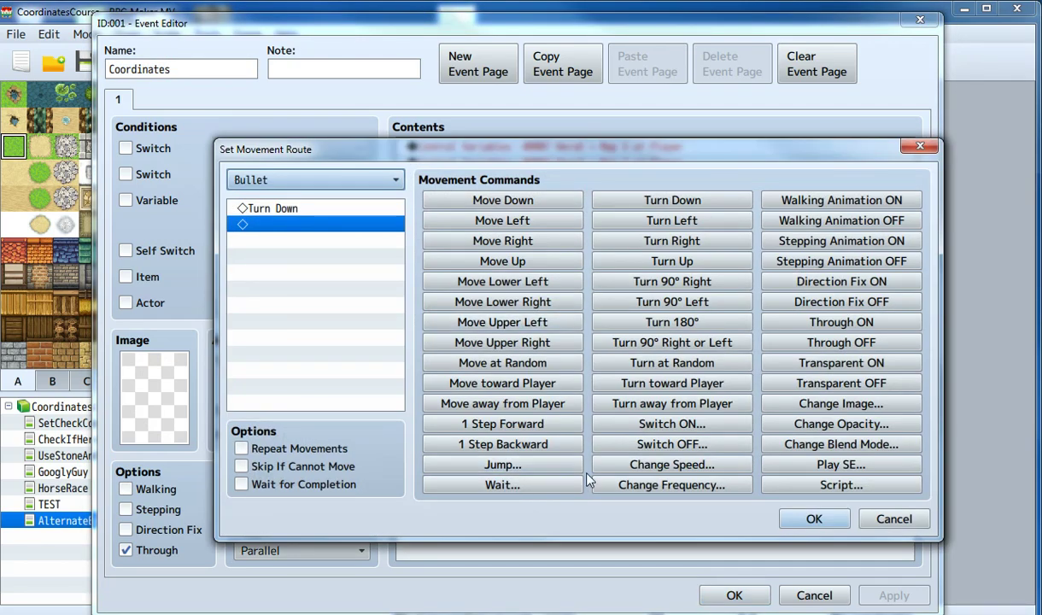
left_click(301, 485)
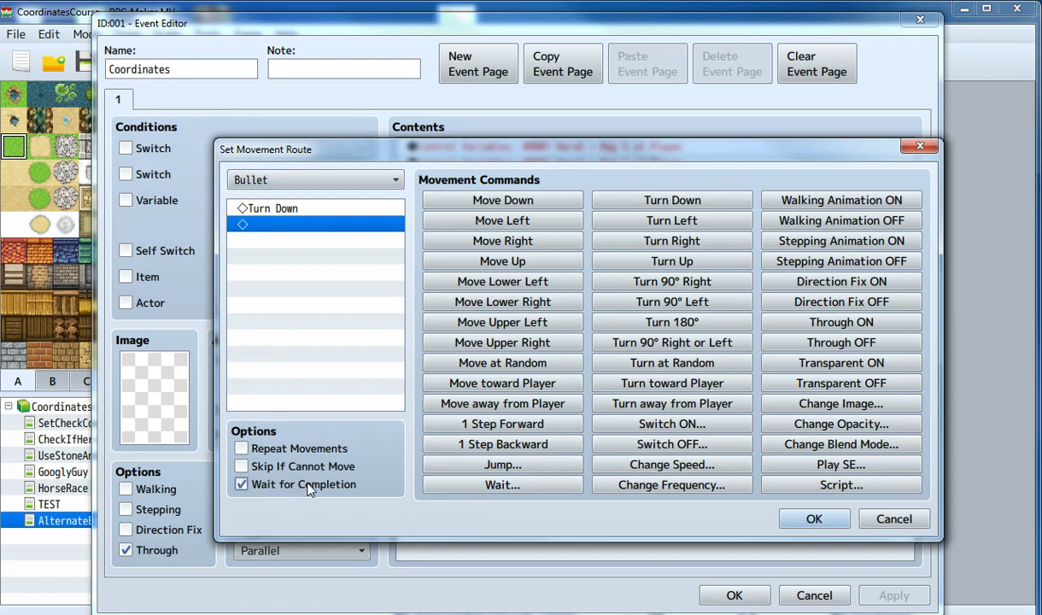
left_click(810, 520)
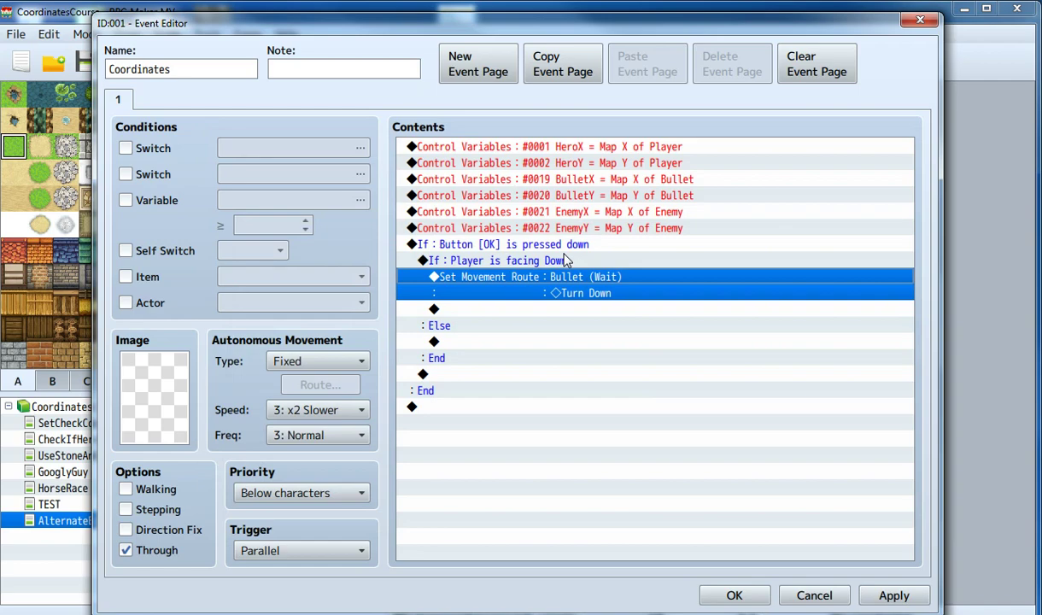
left_click(555, 261)
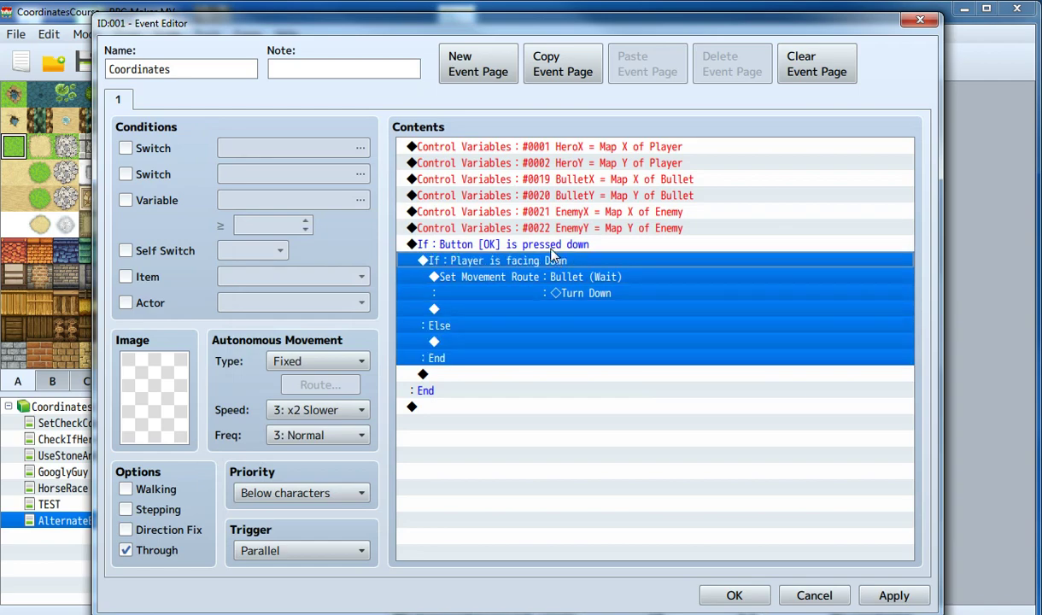
Copy the facing-Down branch and paste it on the empty line under Else
right_click(506, 268)
left_click(537, 343)
right_click(451, 345)
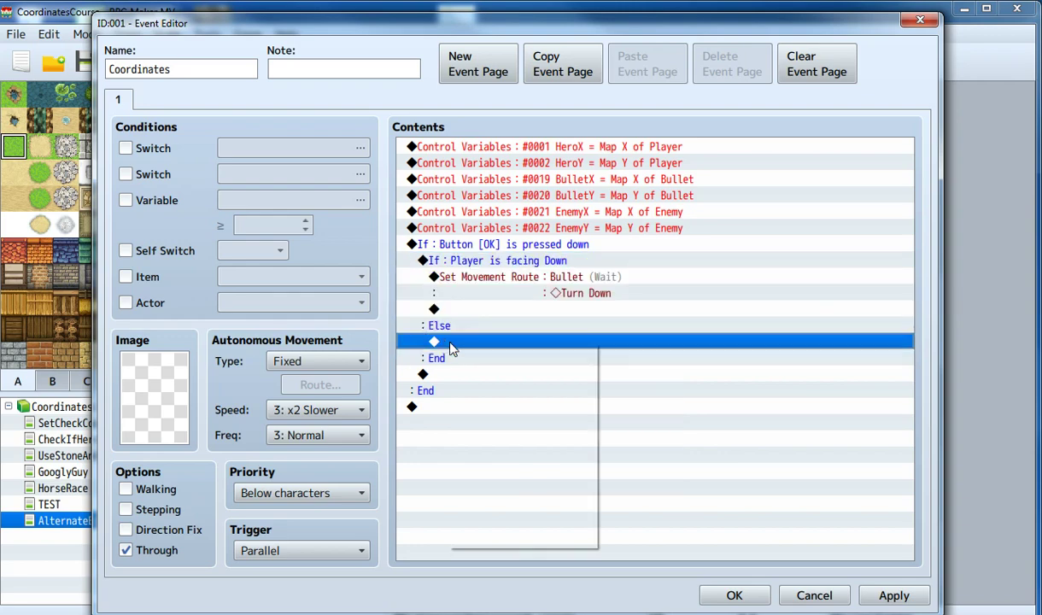
left_click(511, 430)
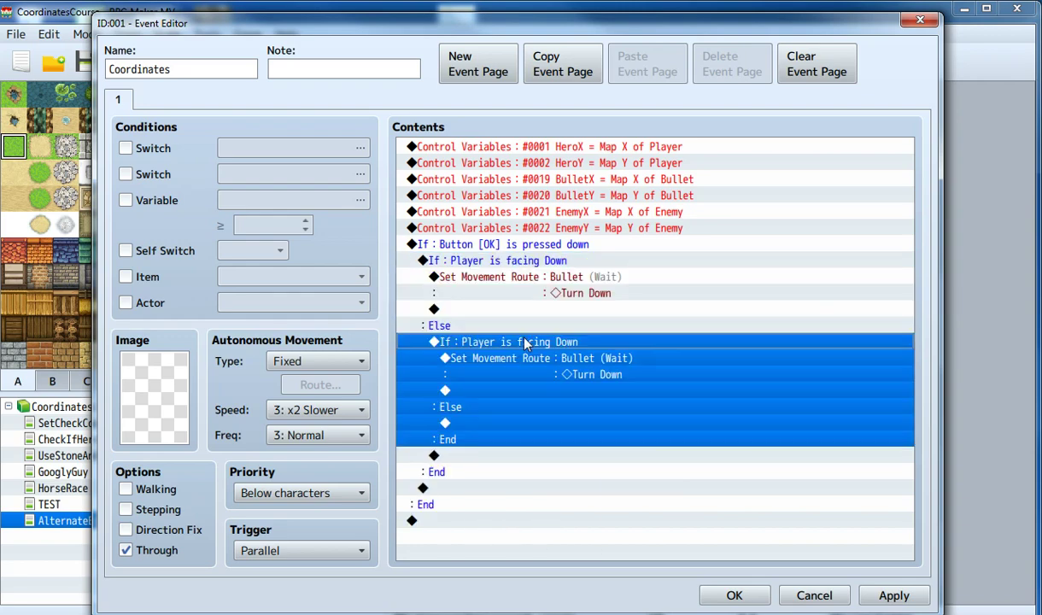
Inspect the OK-button branch, the original facing-Down branch and the pasted copy
left_click(468, 248)
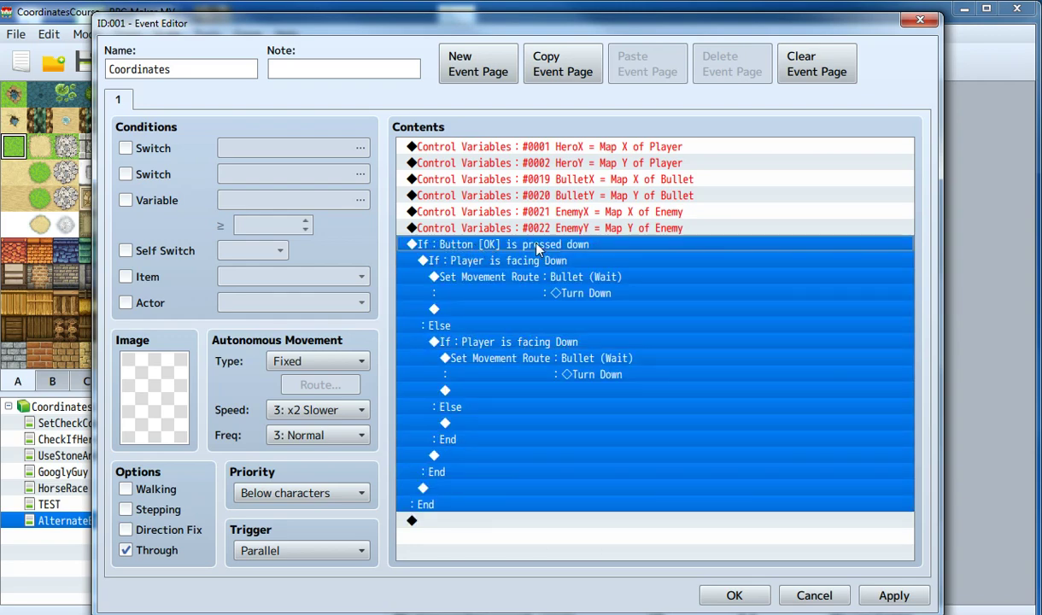
left_click(469, 261)
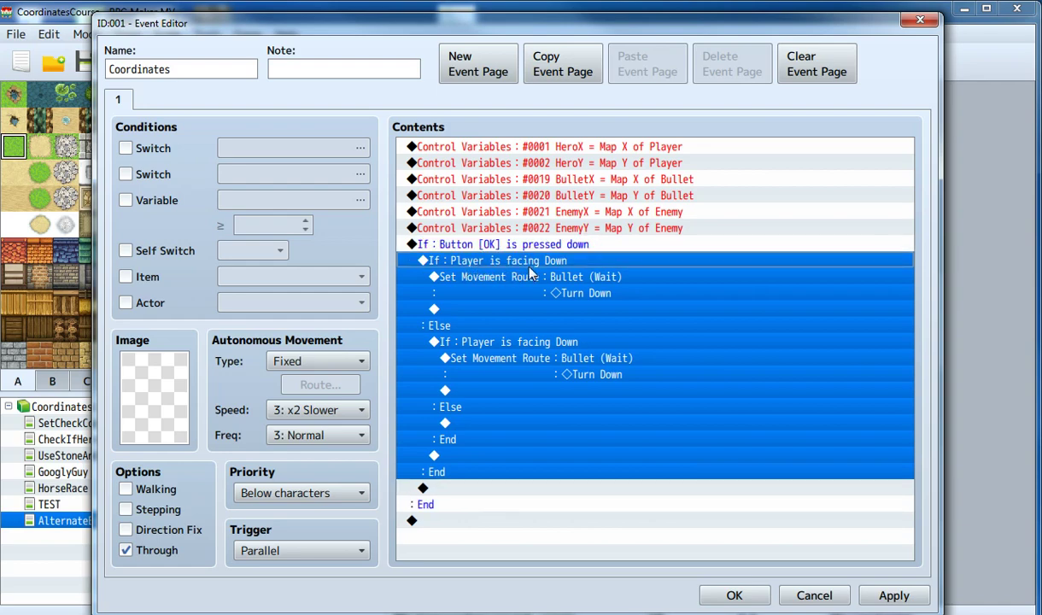
left_click(573, 283)
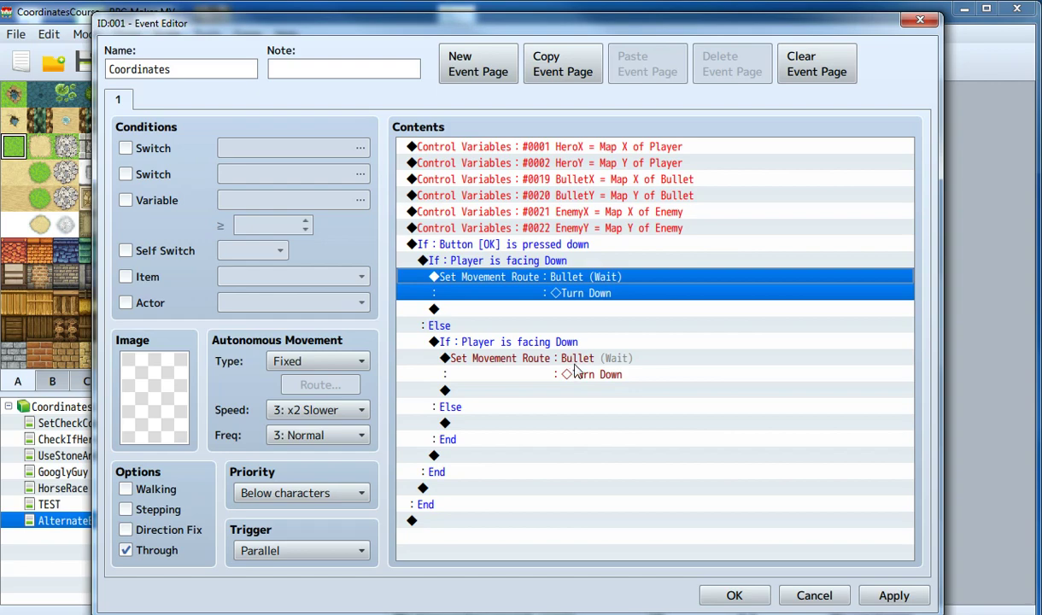
left_click(556, 346)
right_click(555, 346)
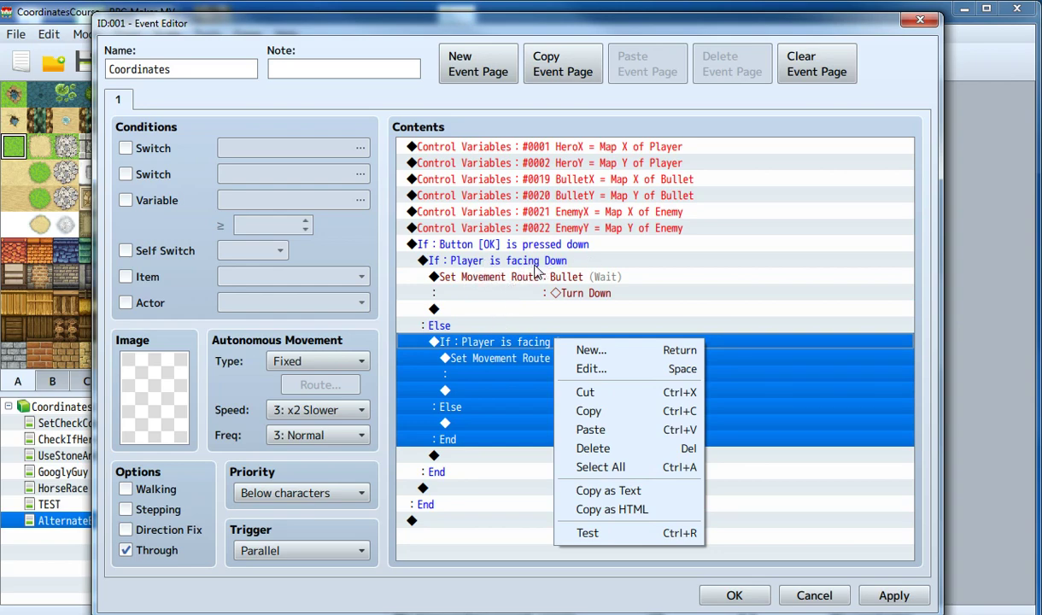
Change the copied branch to Player facing Left, replacing its Turn Down route step with Turn Left
left_click(592, 368)
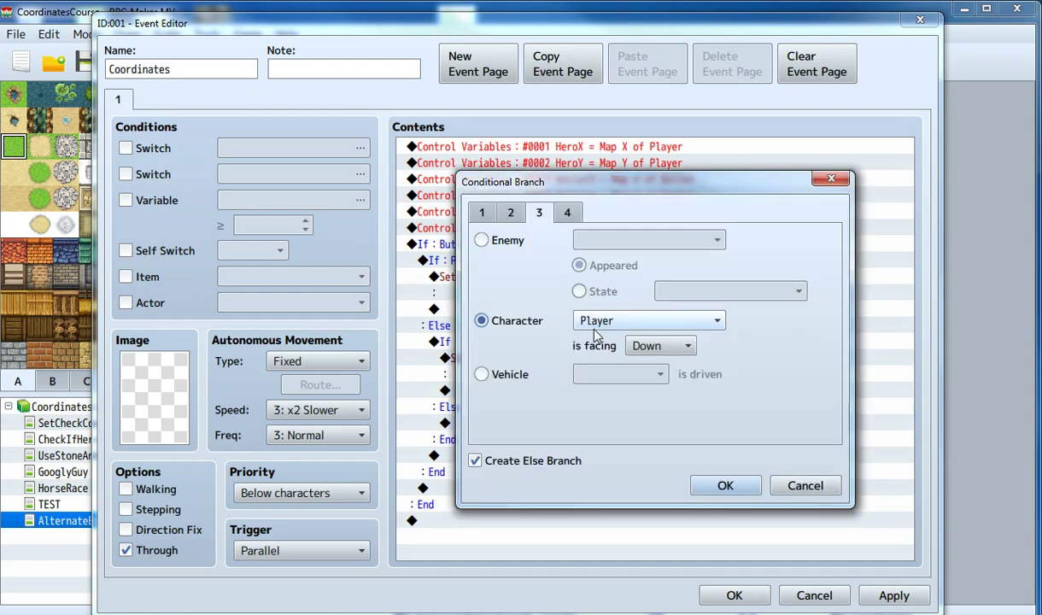
left_click(660, 345)
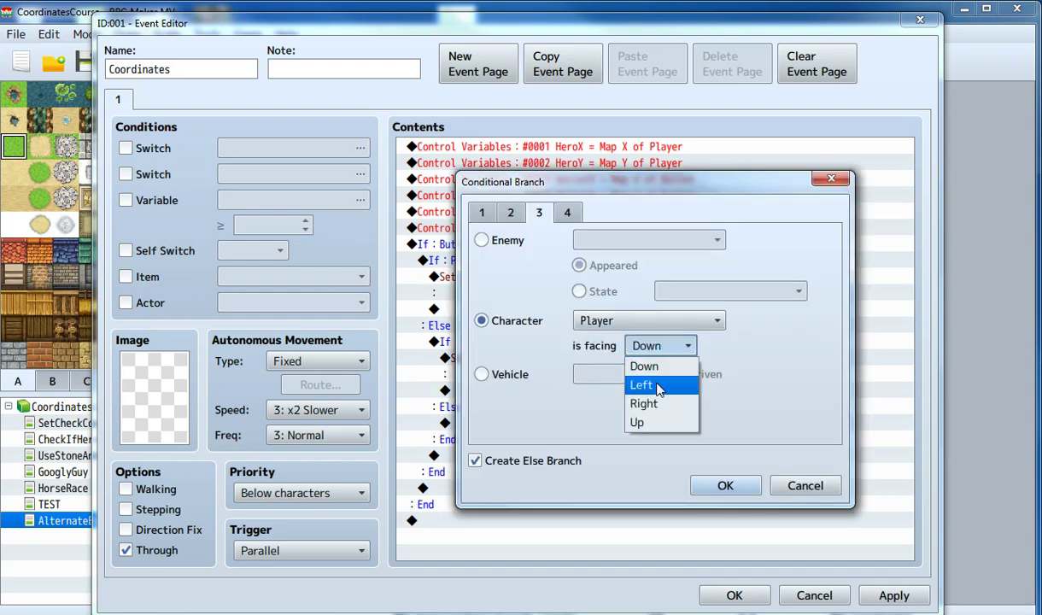
left_click(632, 378)
left_click(722, 485)
left_click(564, 374)
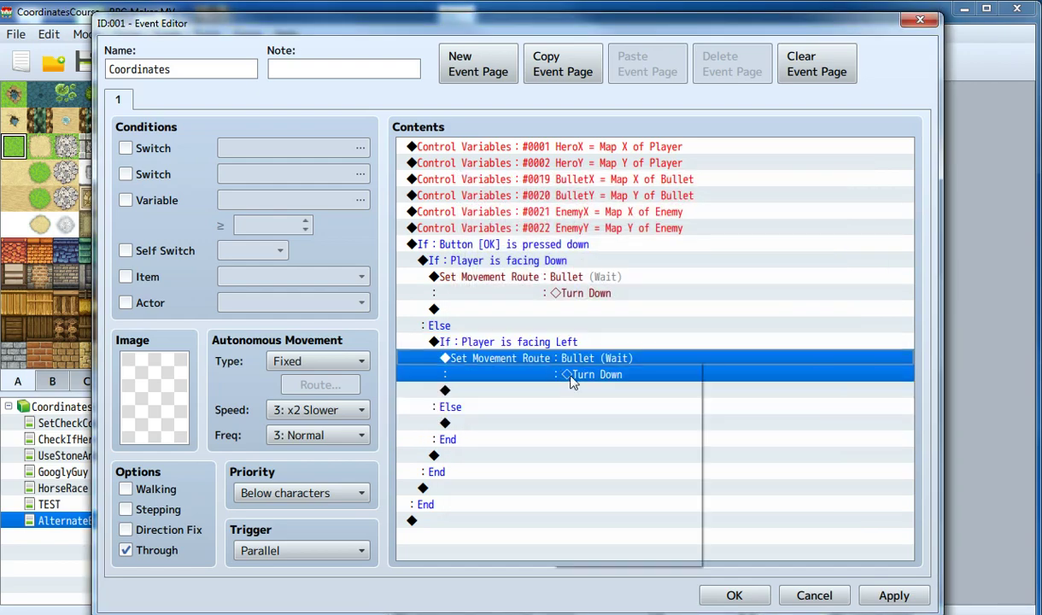
double_click(568, 376)
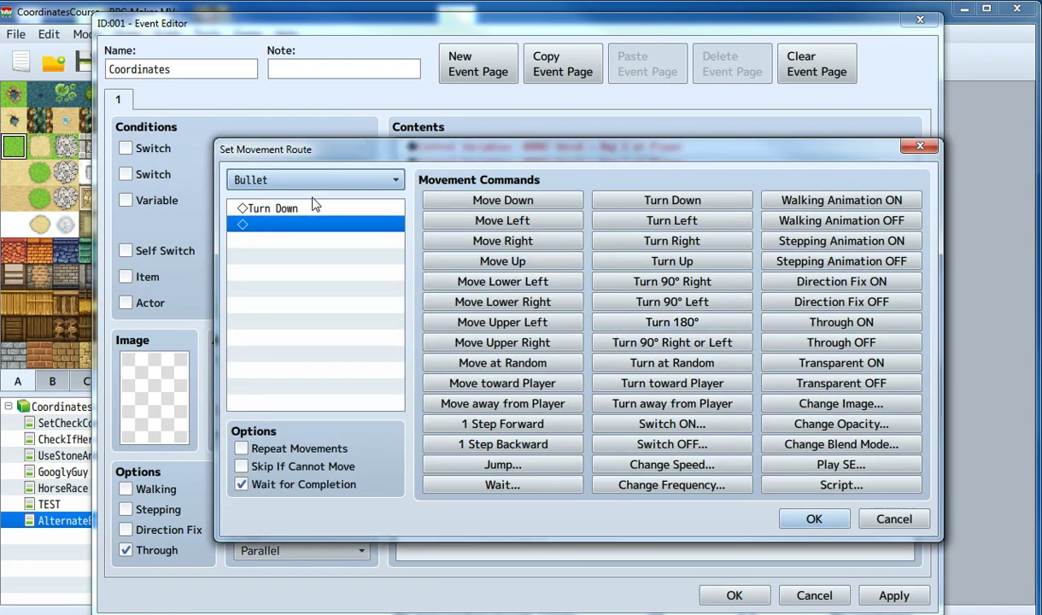
left_click(313, 208)
right_click(312, 208)
left_click(363, 289)
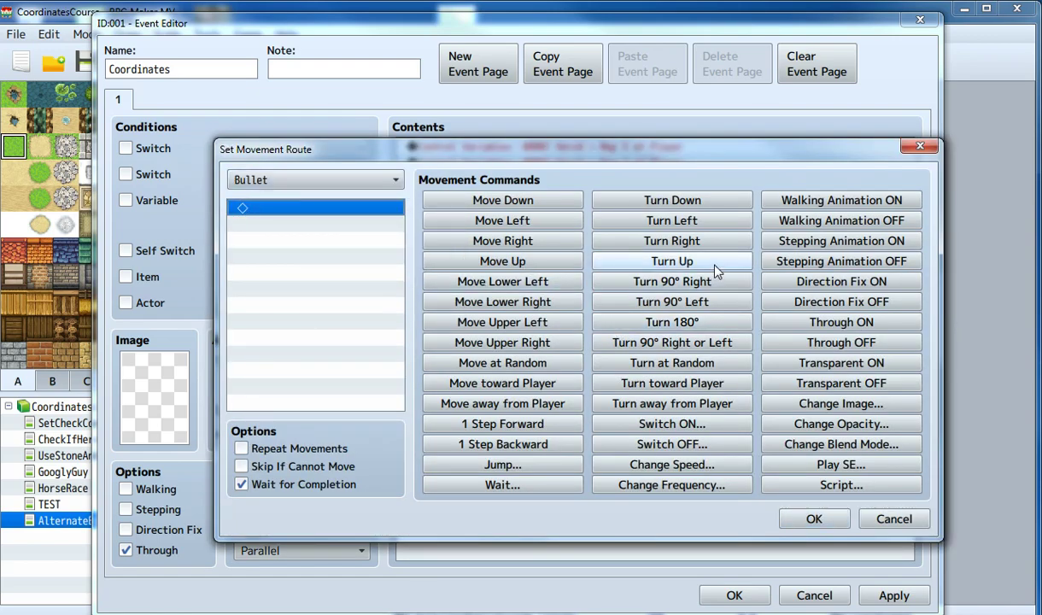
left_click(661, 219)
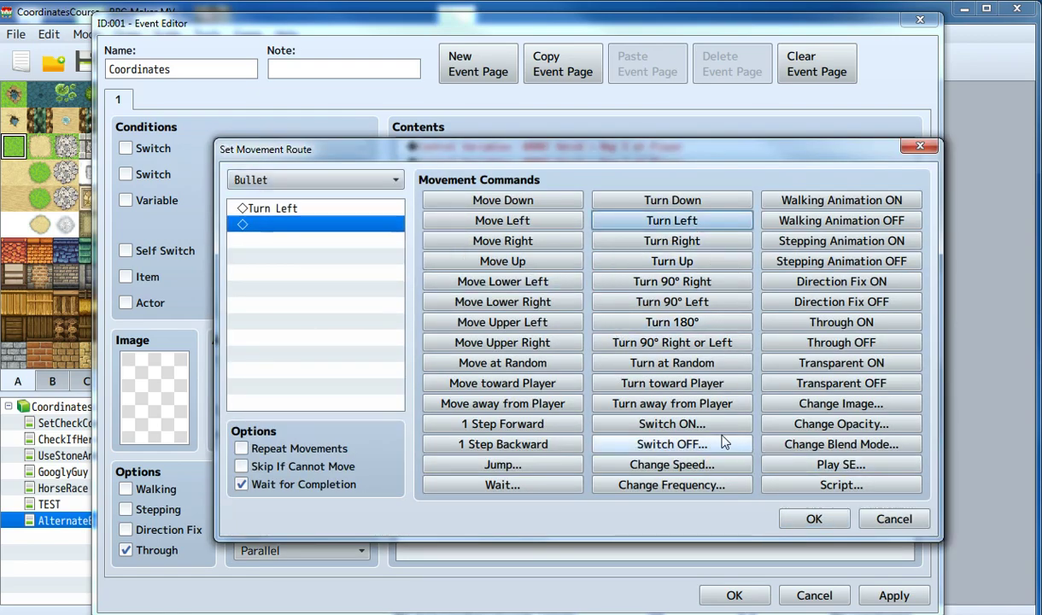
left_click(814, 519)
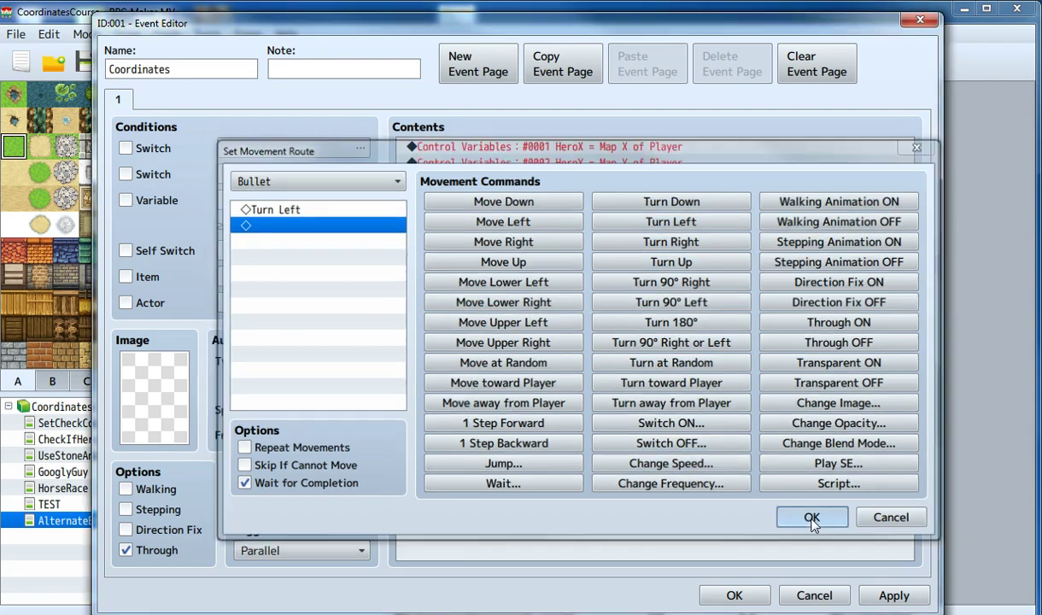
Copy the facing-Left branch and paste it under its Else
right_click(487, 349)
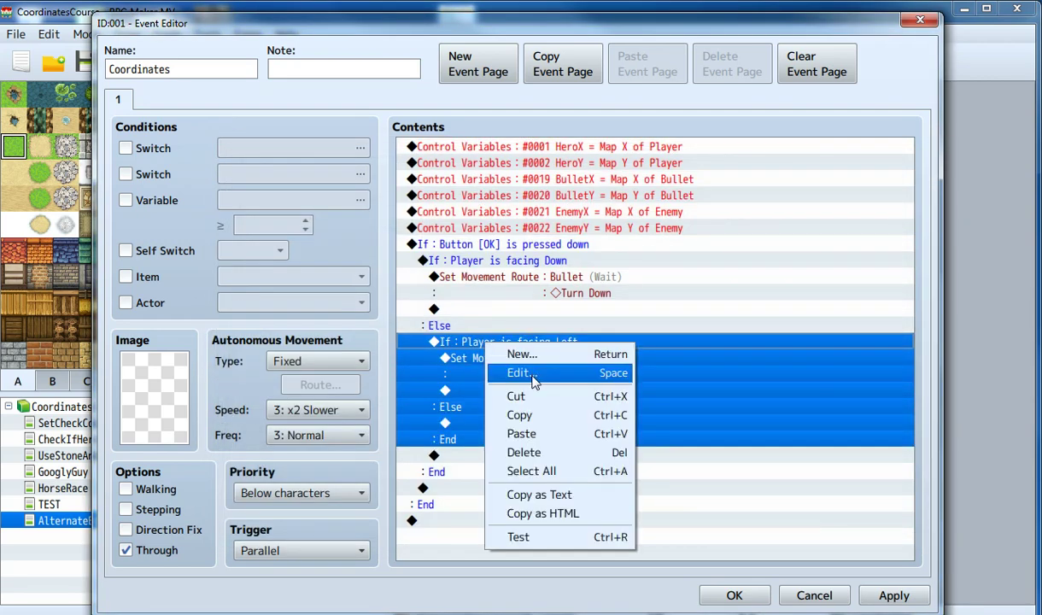
left_click(525, 414)
left_click(495, 425)
right_click(495, 425)
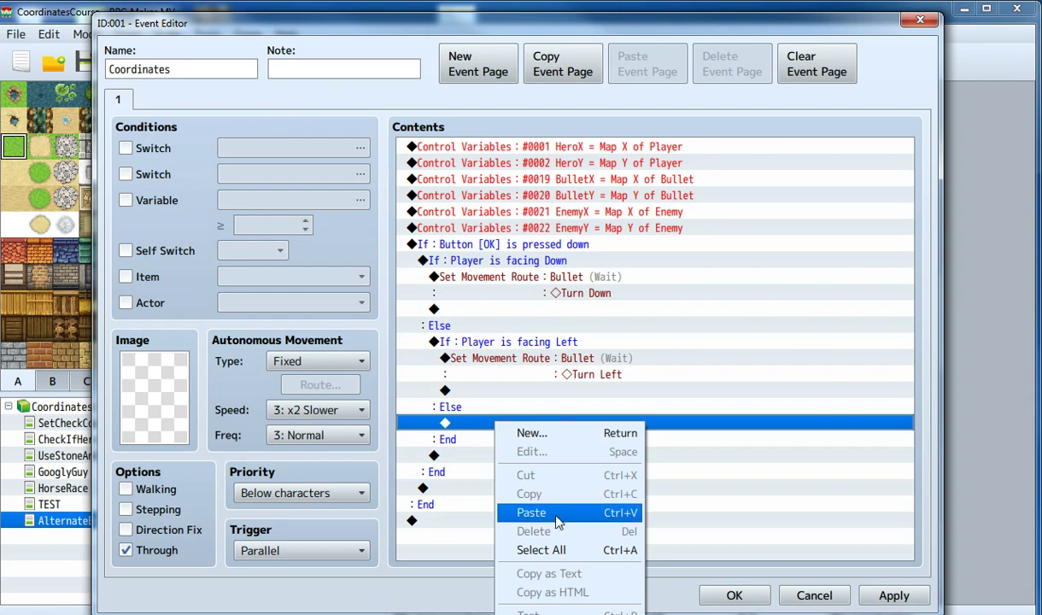
left_click(532, 513)
right_click(551, 423)
Change the pasted branch's condition to Player facing Right
left_click(601, 450)
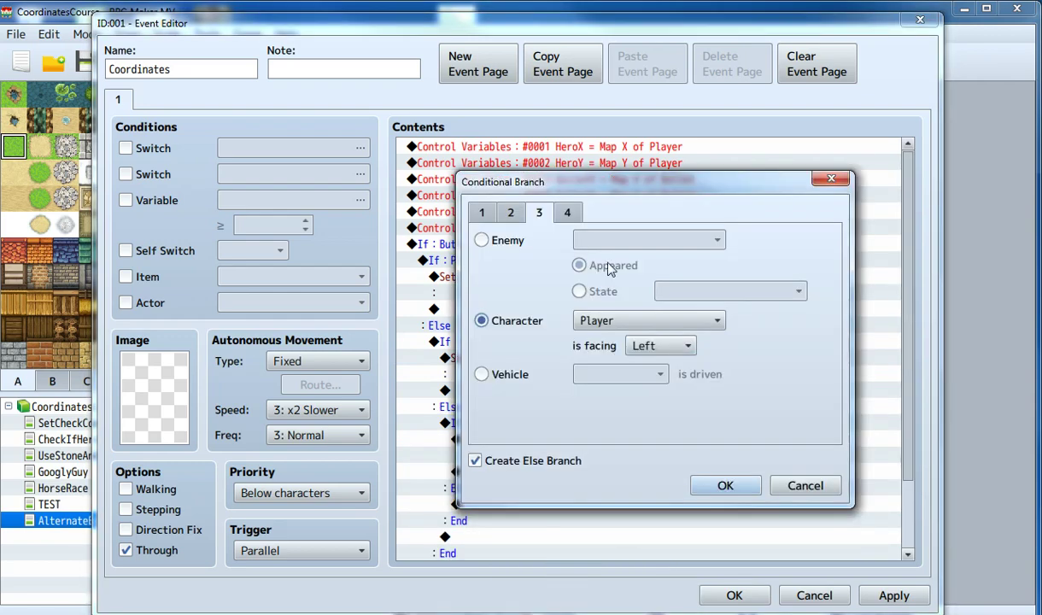
left_click(671, 347)
left_click(665, 405)
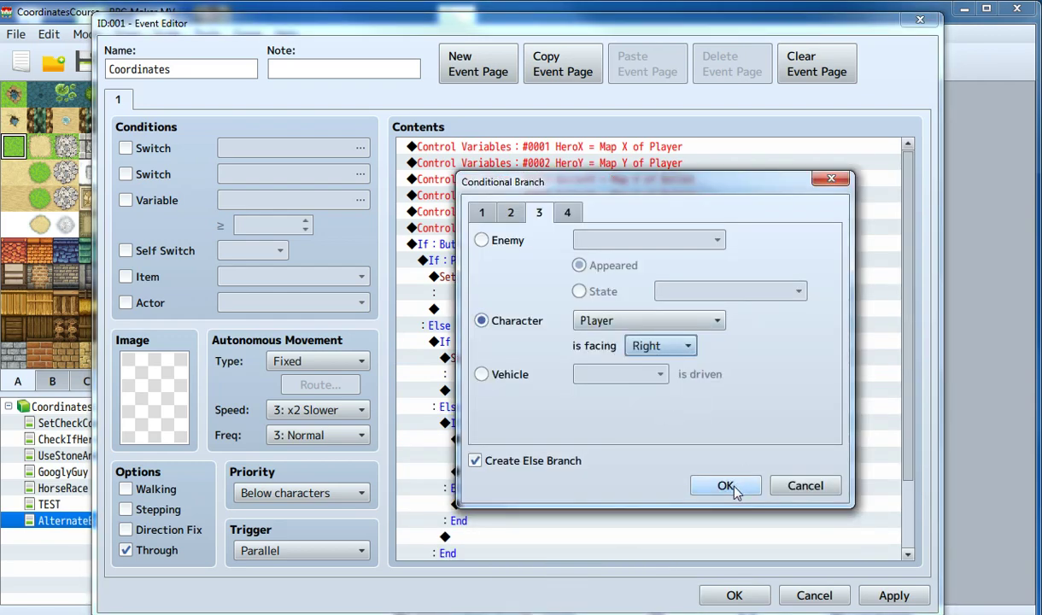
left_click(726, 486)
In that branch's Bullet route, delete the Turn Left step and add Turn Right
left_click(533, 452)
right_click(525, 445)
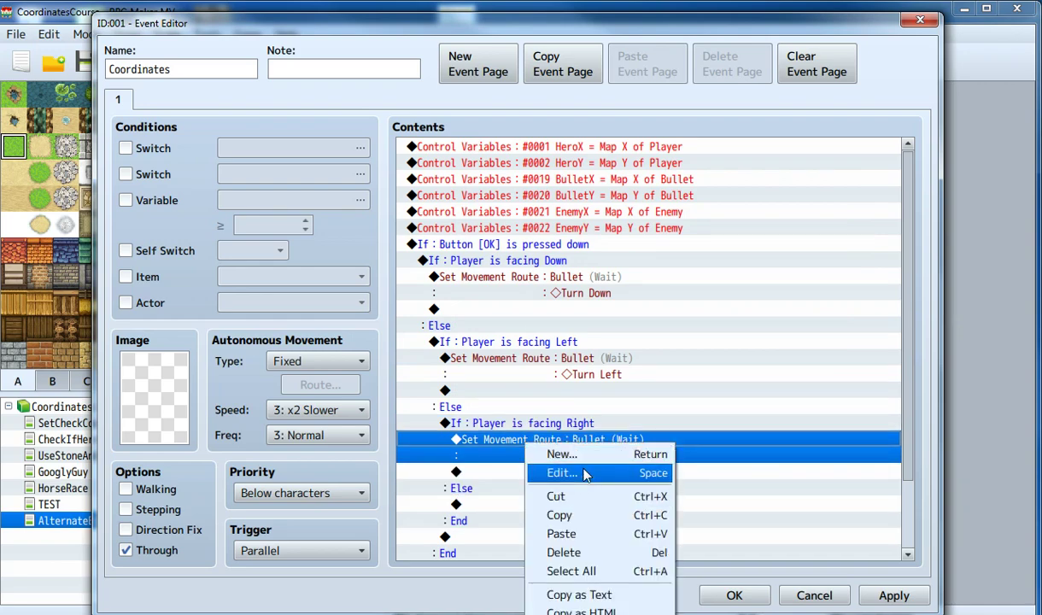
left_click(589, 472)
left_click(316, 210)
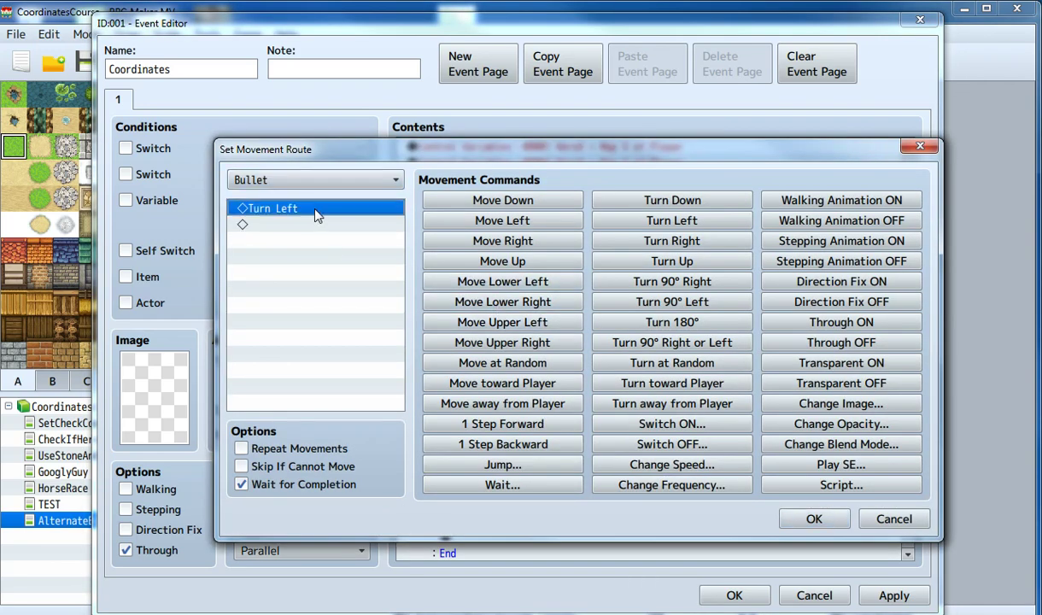
right_click(316, 209)
left_click(355, 320)
key("Delete")
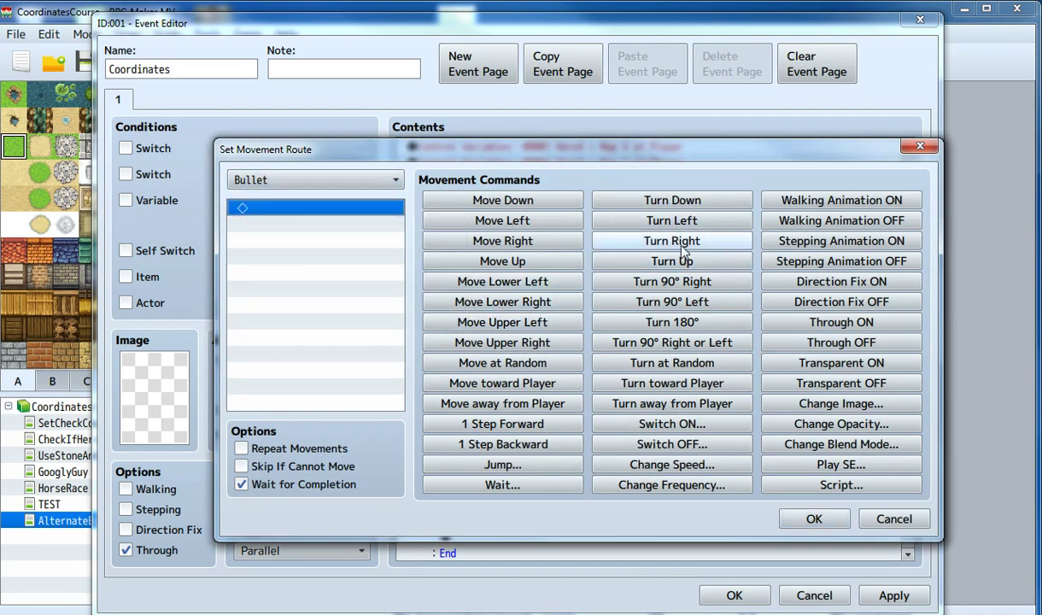
left_click(653, 242)
Confirm the Turn Right route, then paste a copy of the facing-Right branch under Else
left_click(812, 519)
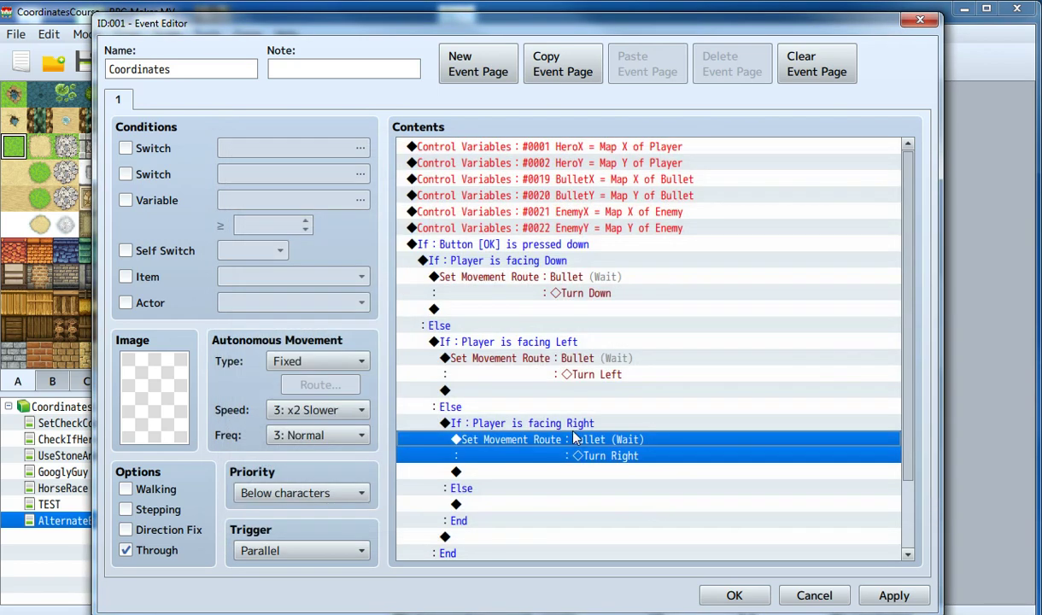
scroll(561, 419, "down", 2)
left_click(516, 343)
right_click(516, 343)
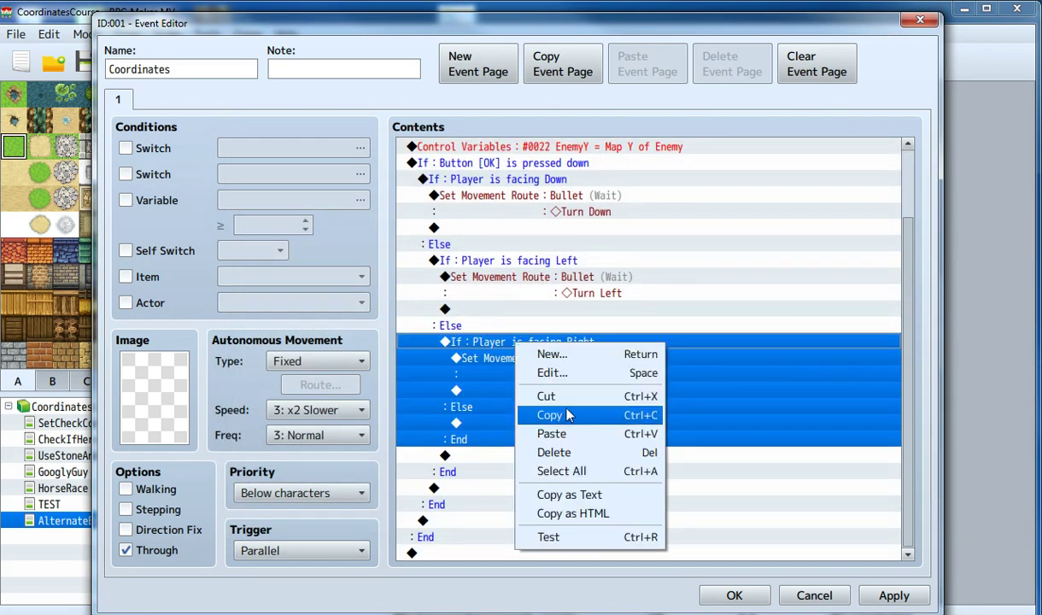
left_click(543, 410)
left_click(483, 424)
right_click(485, 424)
left_click(562, 510)
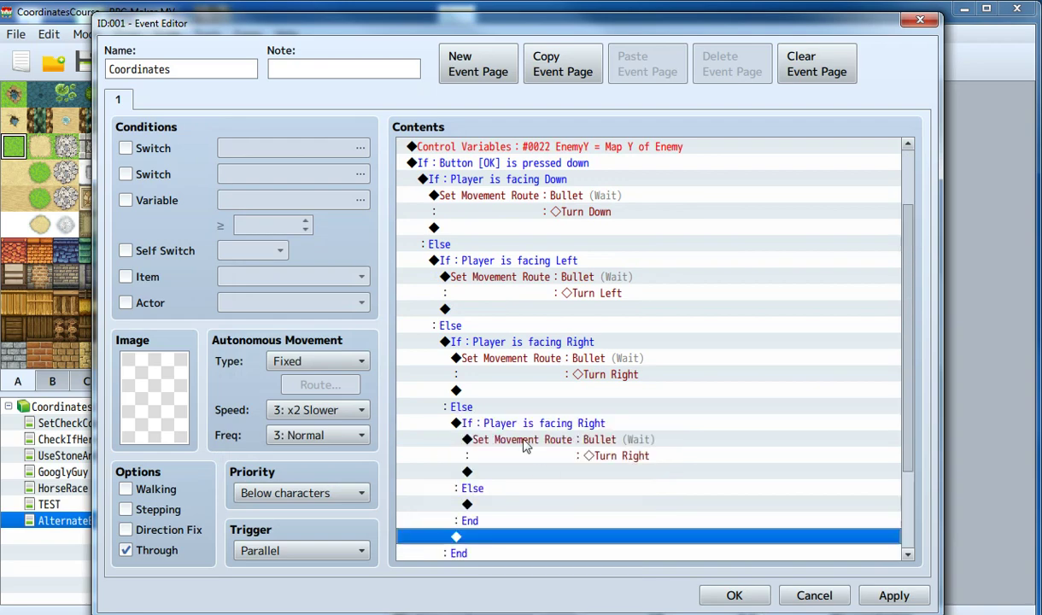
Change the pasted branch to check Player facing Up, with no Else branch
left_click(539, 423)
right_click(557, 429)
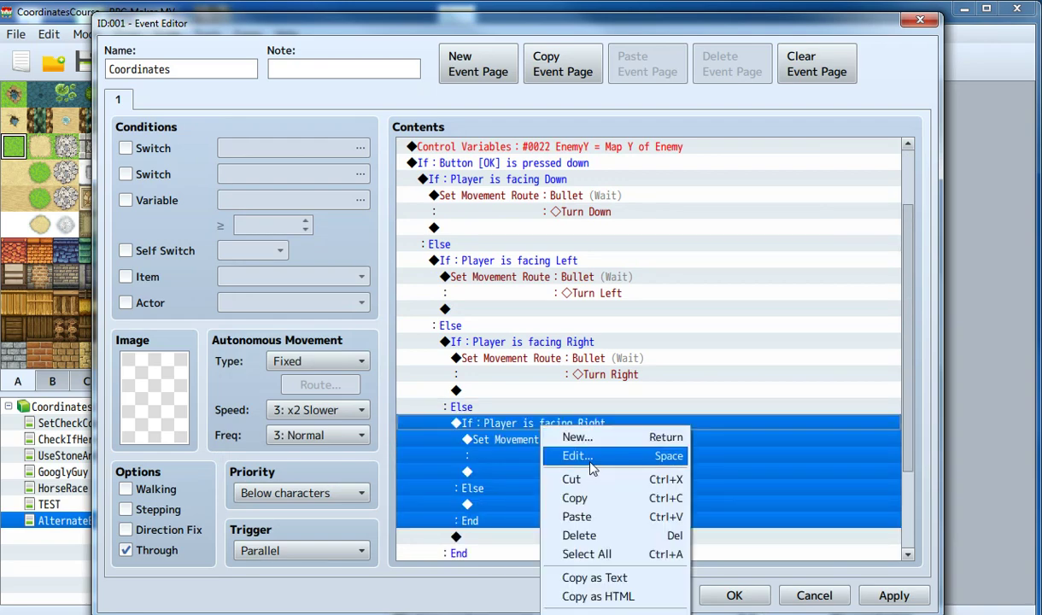
left_click(581, 457)
left_click(663, 324)
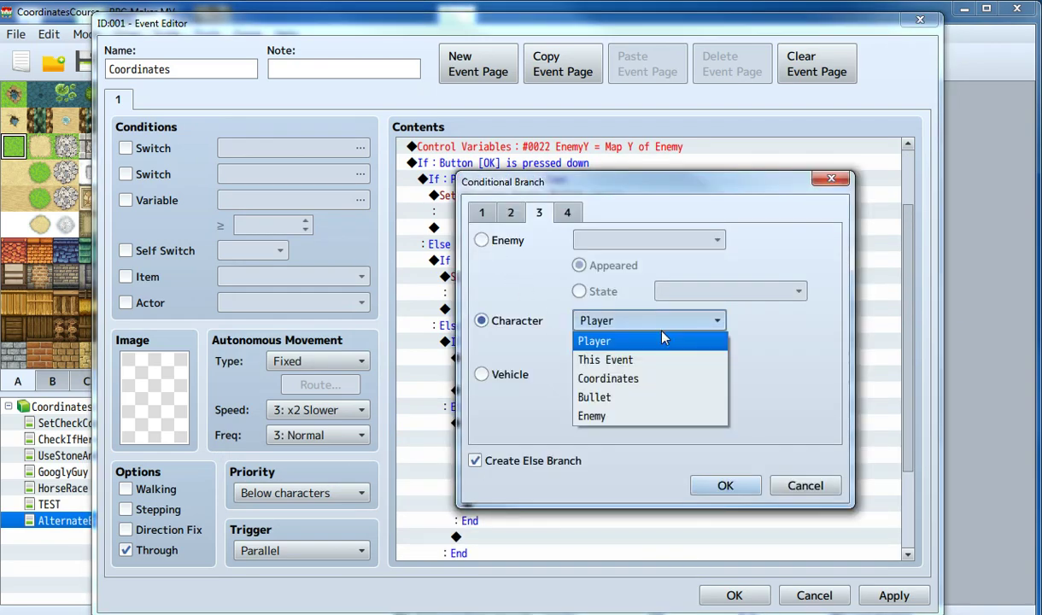
left_click(658, 338)
left_click(666, 346)
left_click(660, 422)
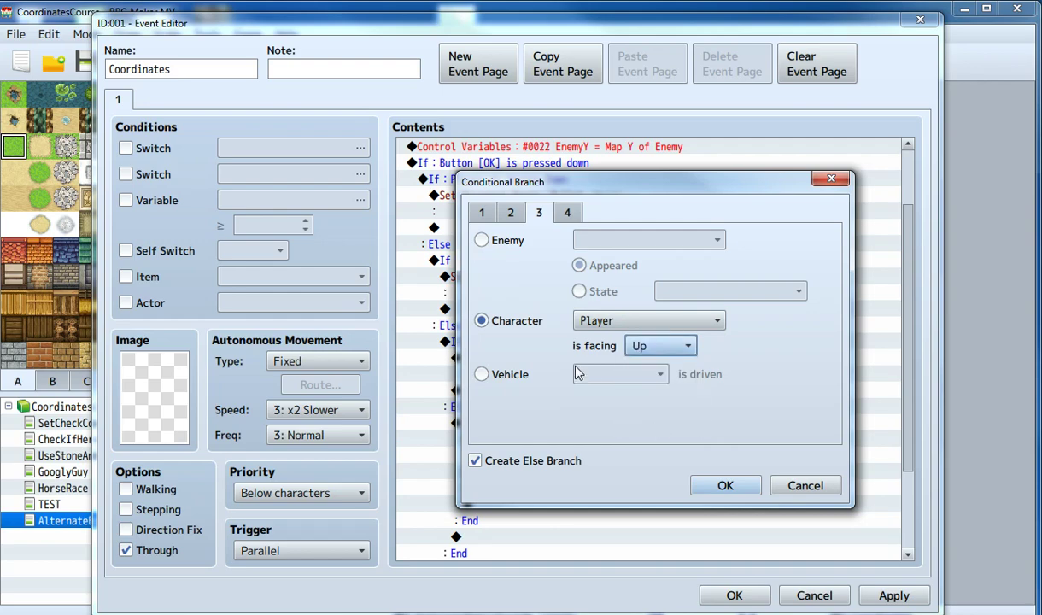
left_click(474, 460)
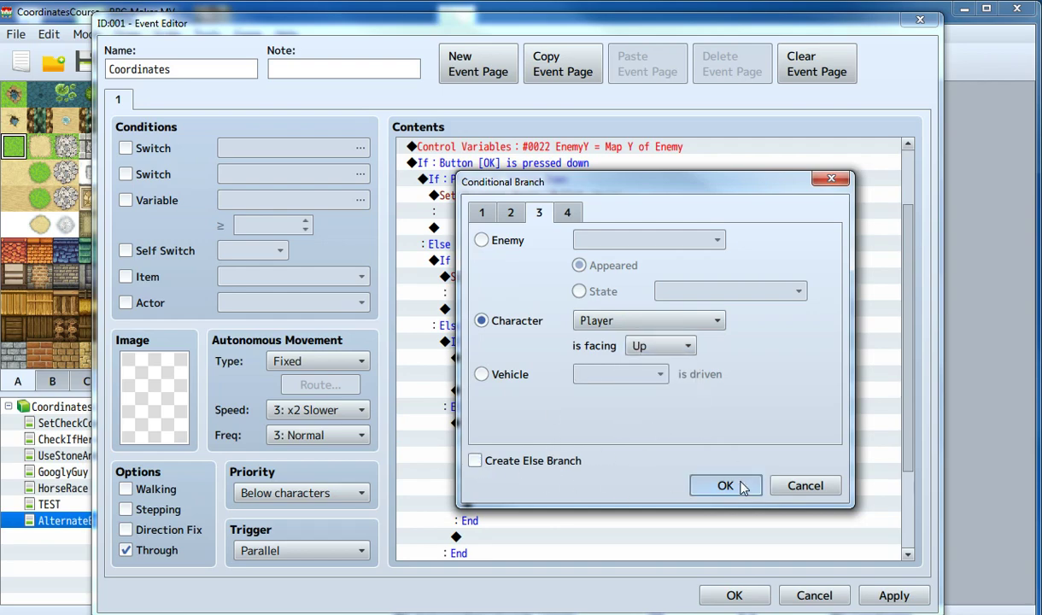
left_click(740, 485)
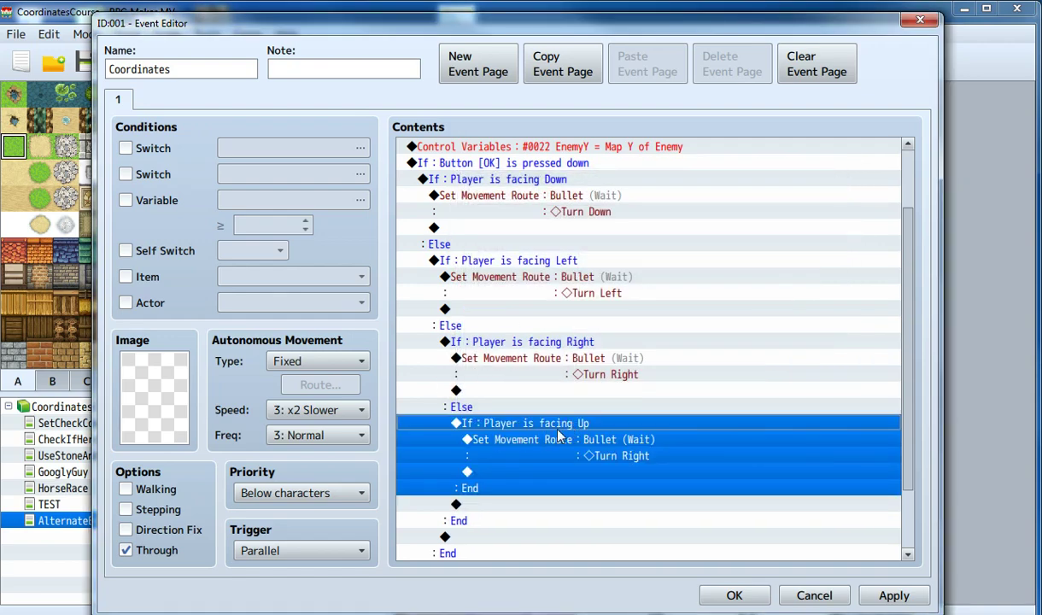
right_click(566, 431)
left_click(472, 468)
Replace the Turn Right step in that branch's Bullet route with Turn Up
left_click(539, 448)
right_click(539, 448)
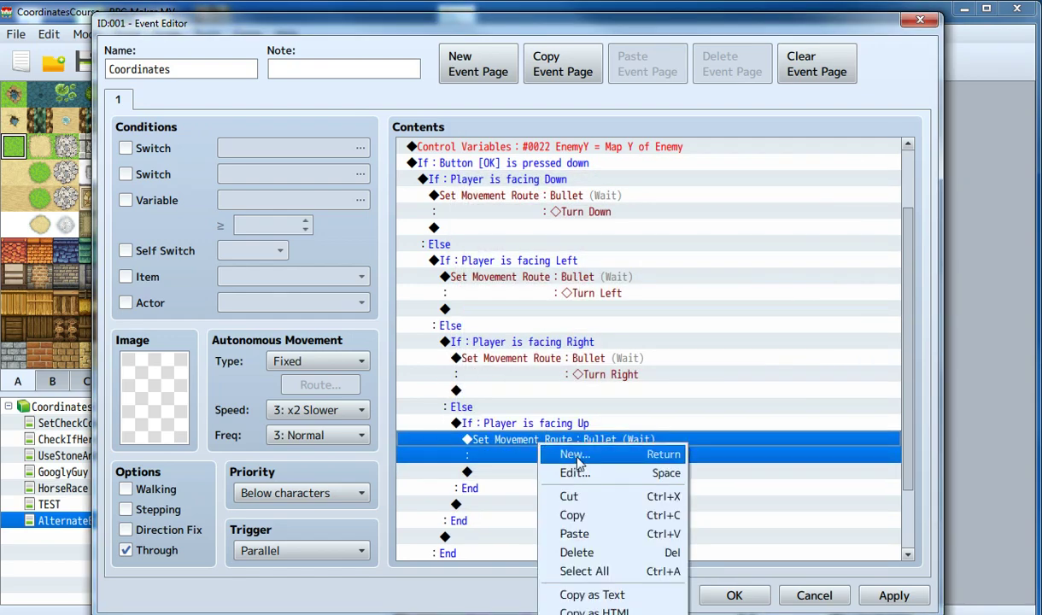
left_click(577, 472)
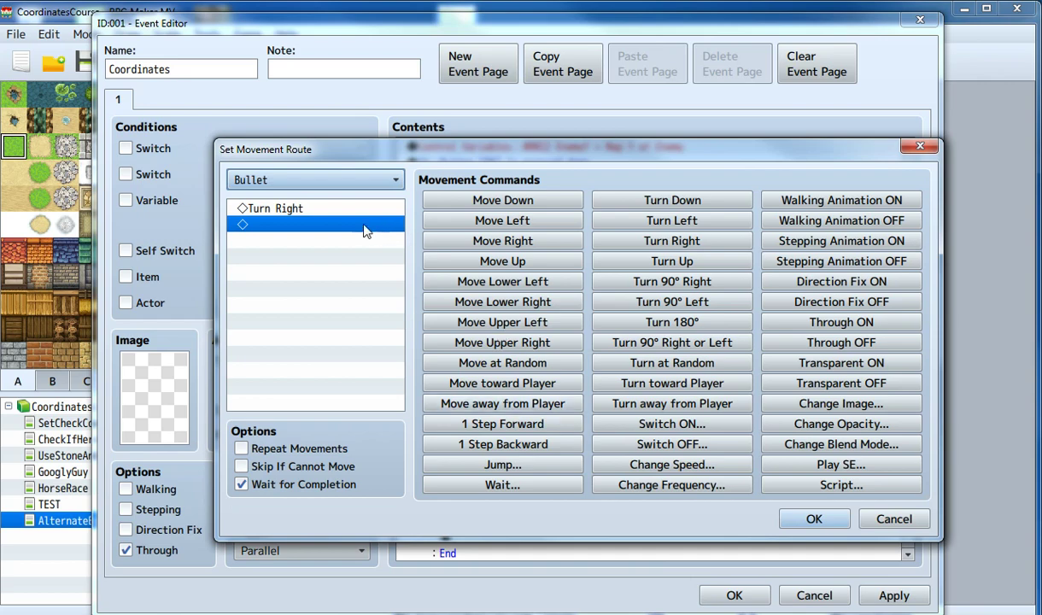
left_click(332, 208)
right_click(332, 209)
left_click(360, 290)
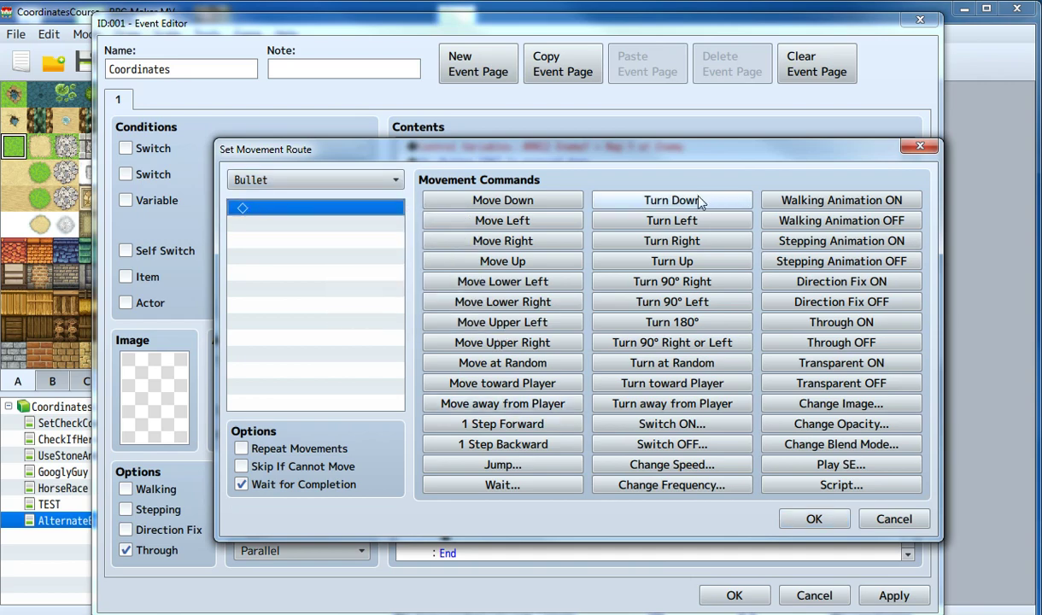
left_click(672, 262)
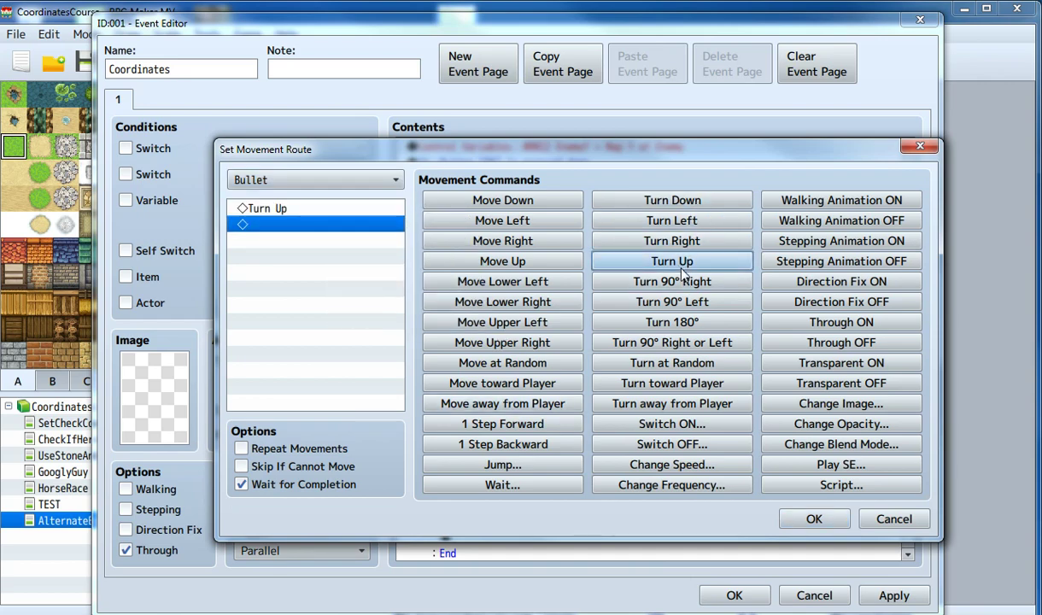
left_click(804, 524)
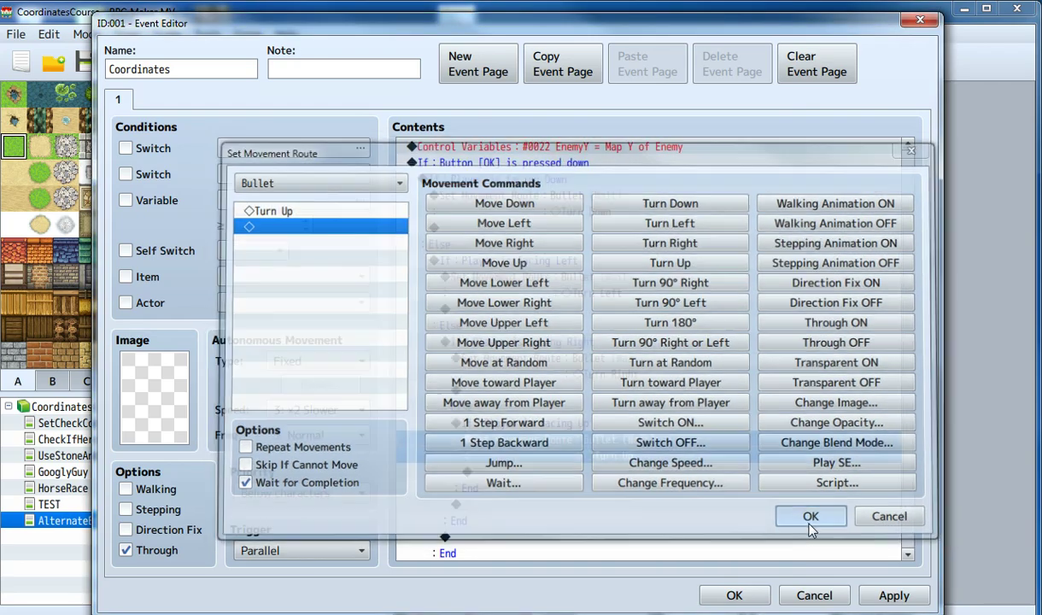
Review the finished command list and close the Coordinates event
scroll(701, 511, "up", 2)
scroll(727, 500, "down", 4)
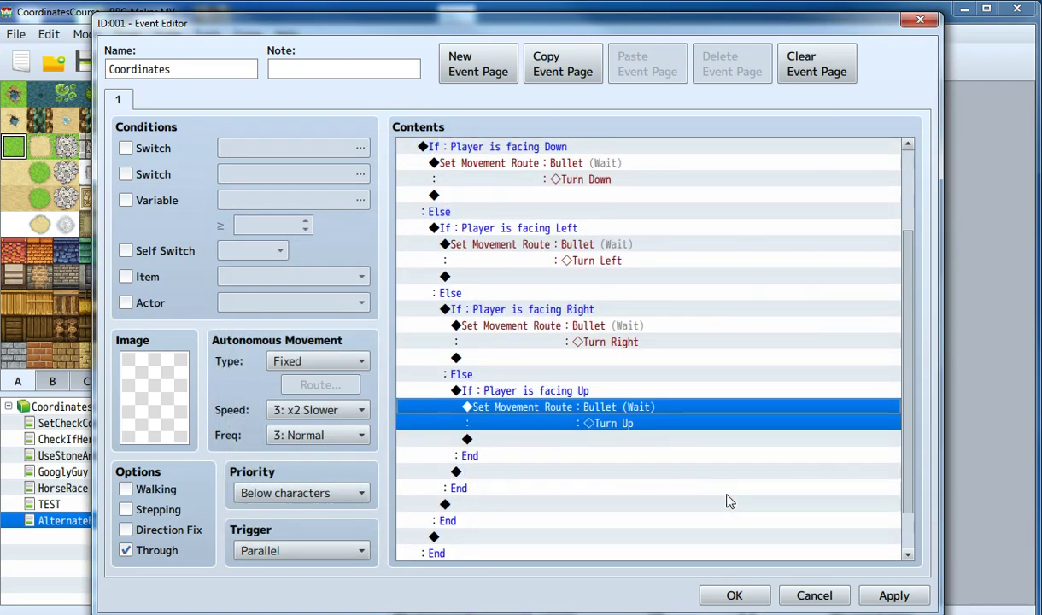
scroll(684, 512, "up", 4)
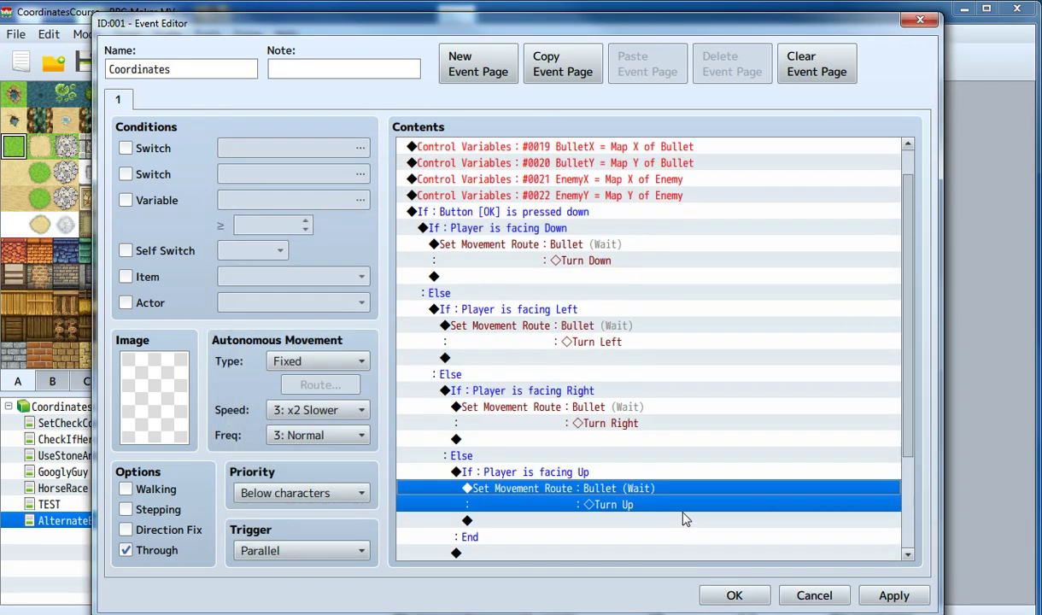
left_click(734, 595)
Save the project, playtest the CoordinatesCourse grass map, then close the game window
left_click(309, 93)
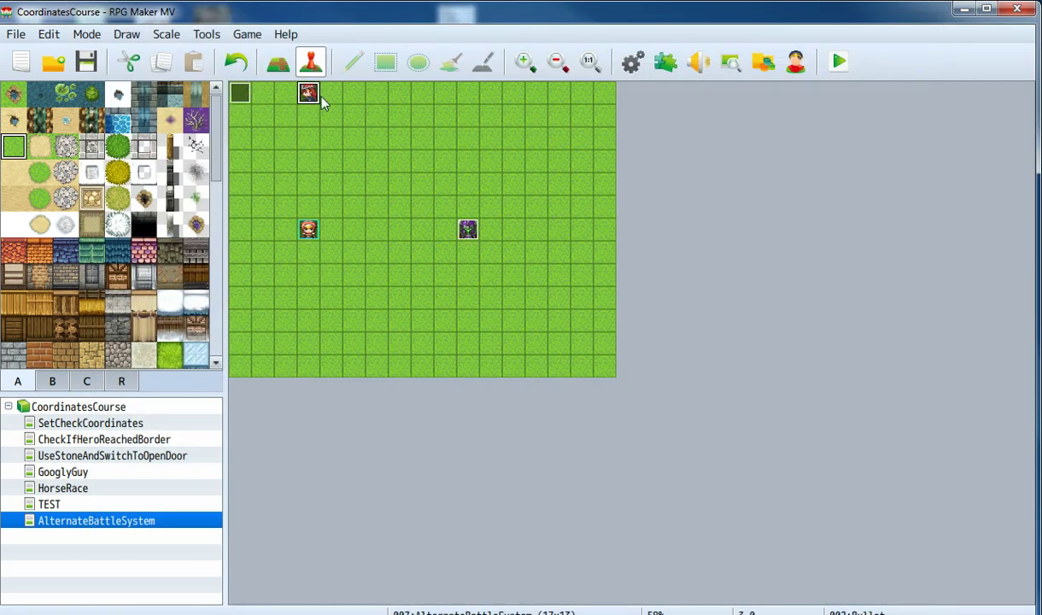
left_click(839, 62)
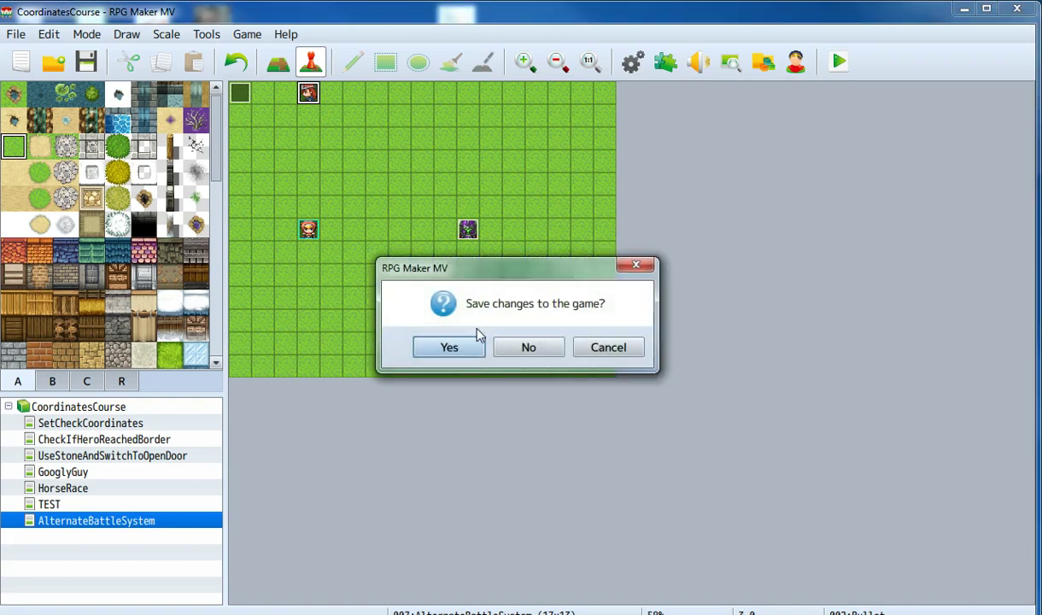
left_click(450, 345)
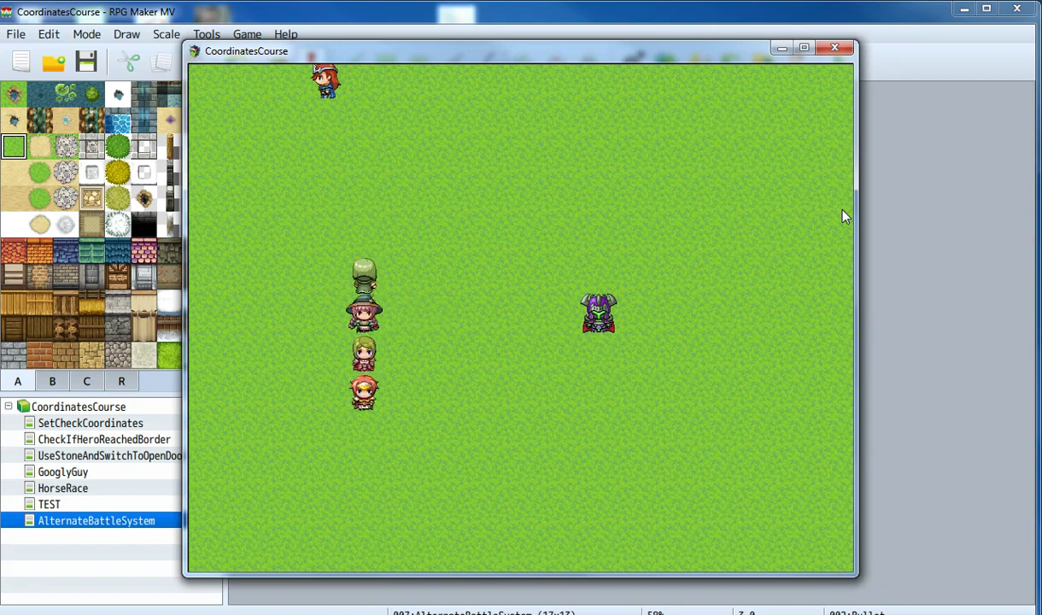
left_click(835, 48)
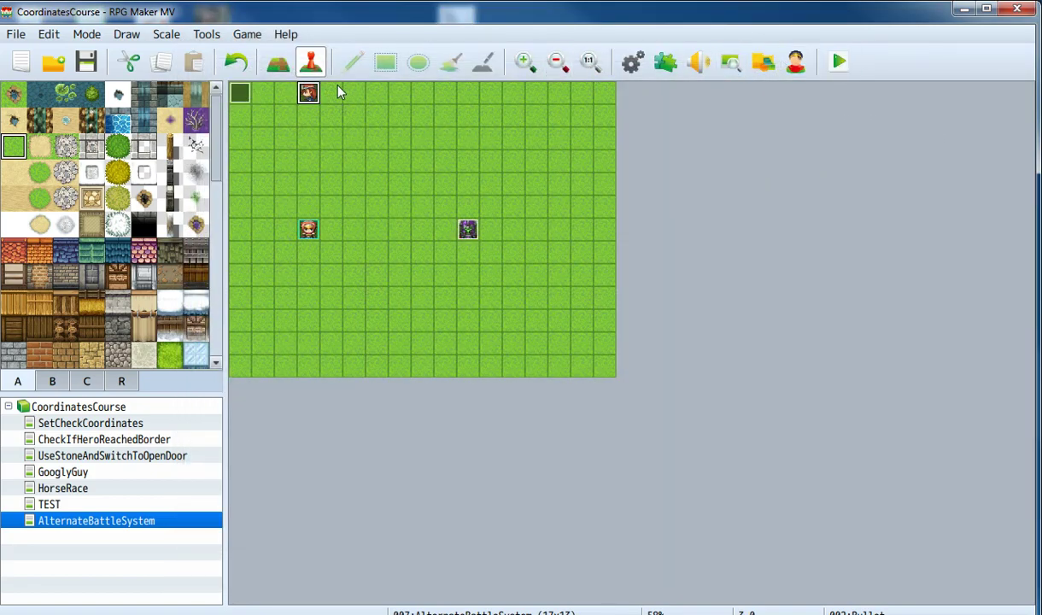
key("Return")
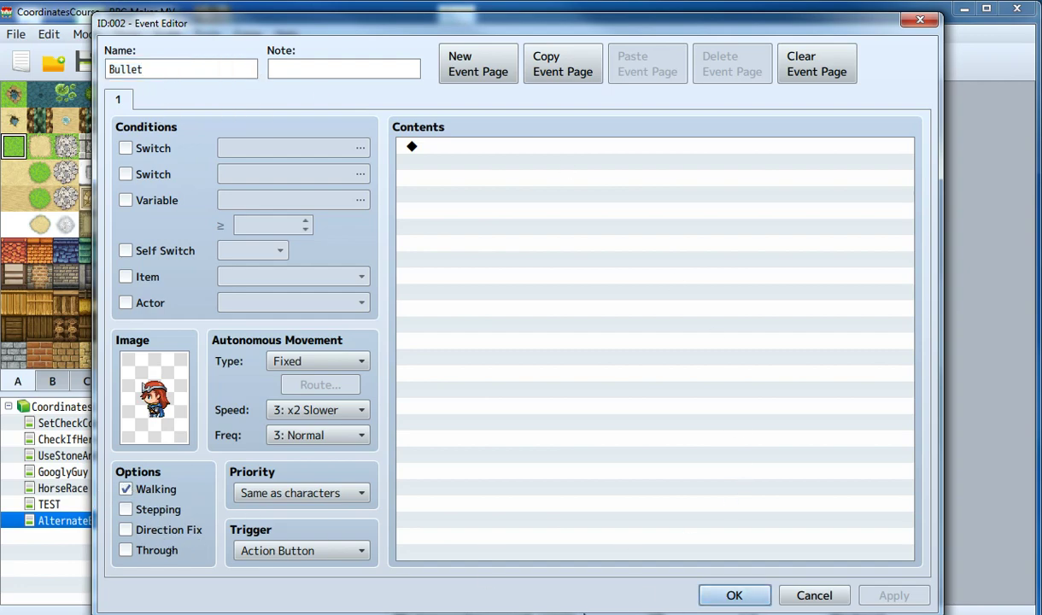
left_click(735, 596)
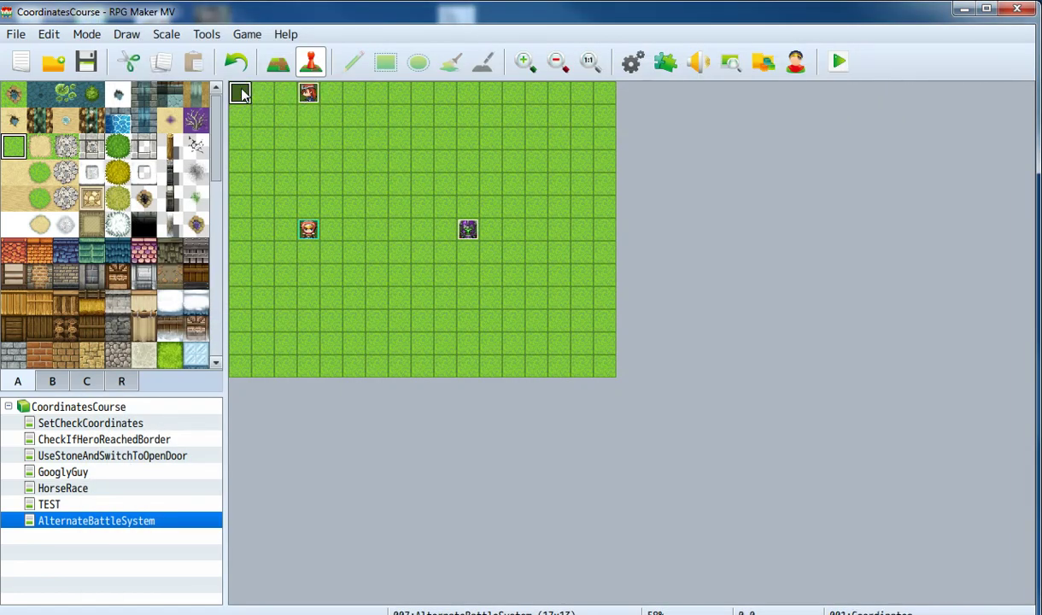
key("Return")
scroll(590, 324, "down", 4)
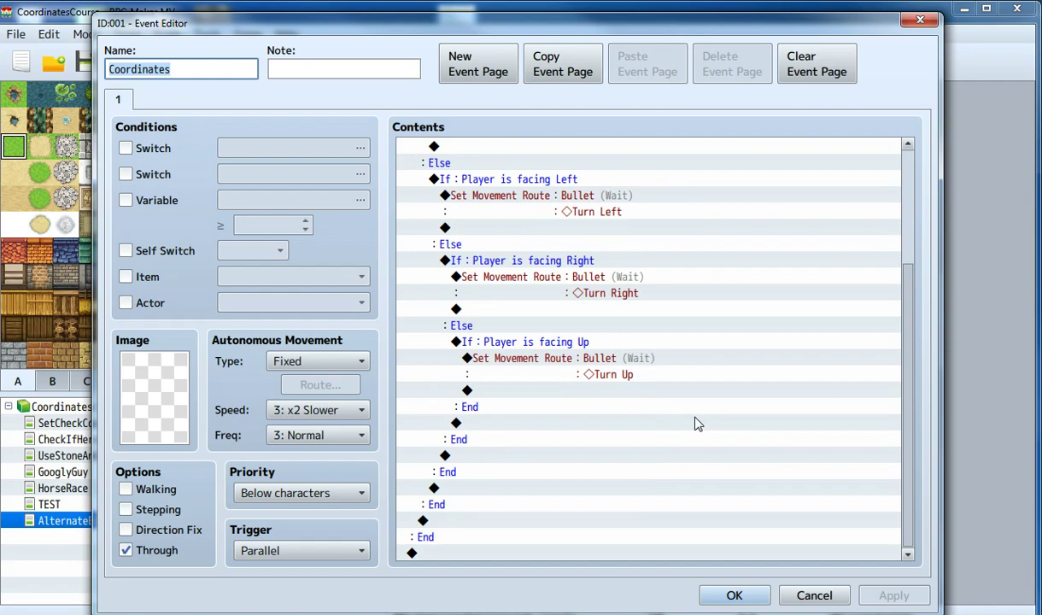
scroll(696, 425, "up", 4)
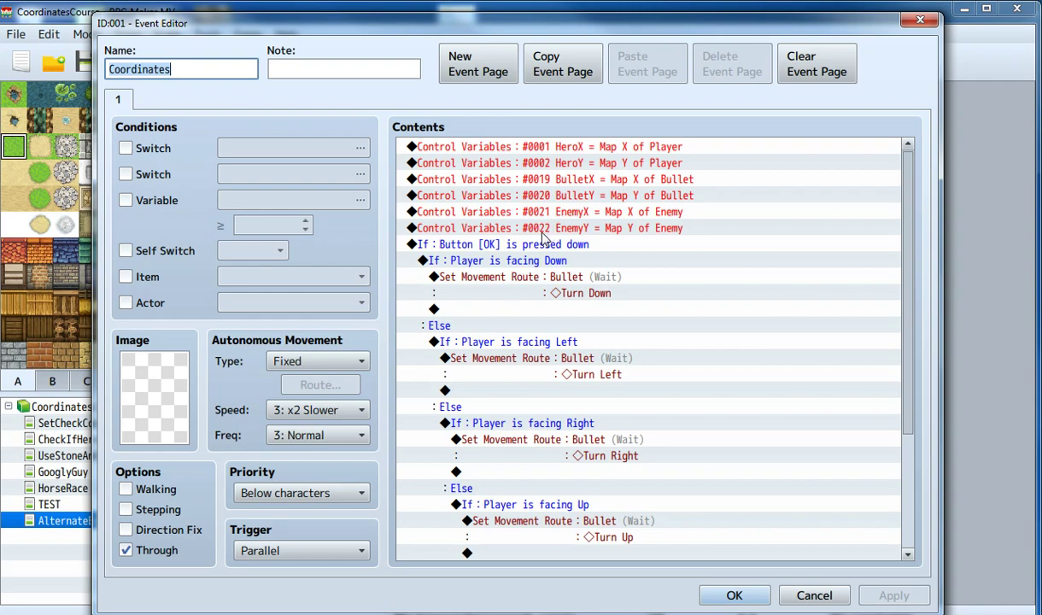
scroll(541, 236, "down", 2)
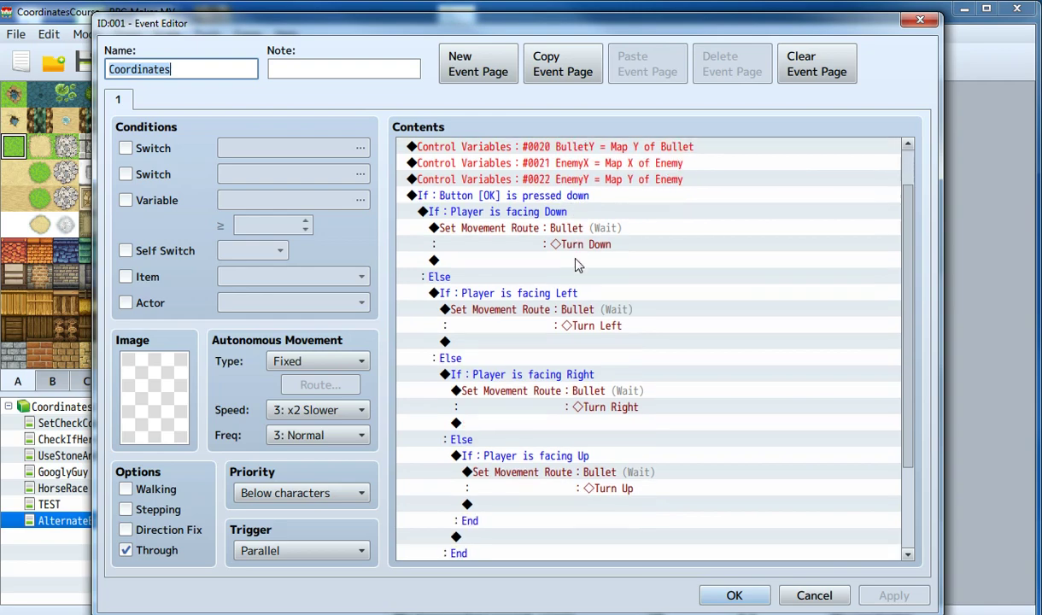
scroll(571, 203, "up", 1)
left_click(571, 203)
right_click(571, 202)
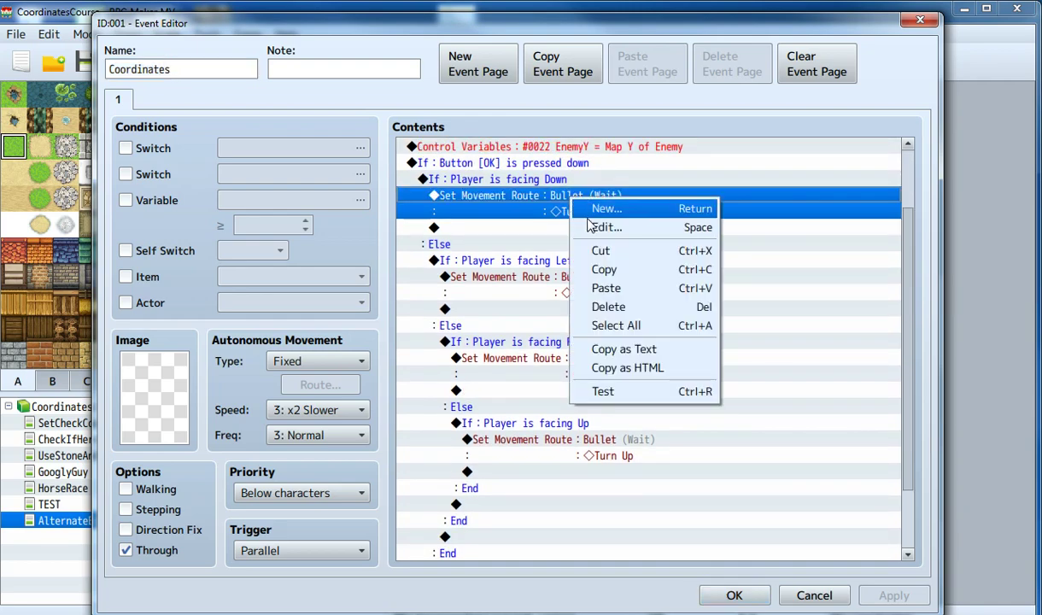
key("Escape")
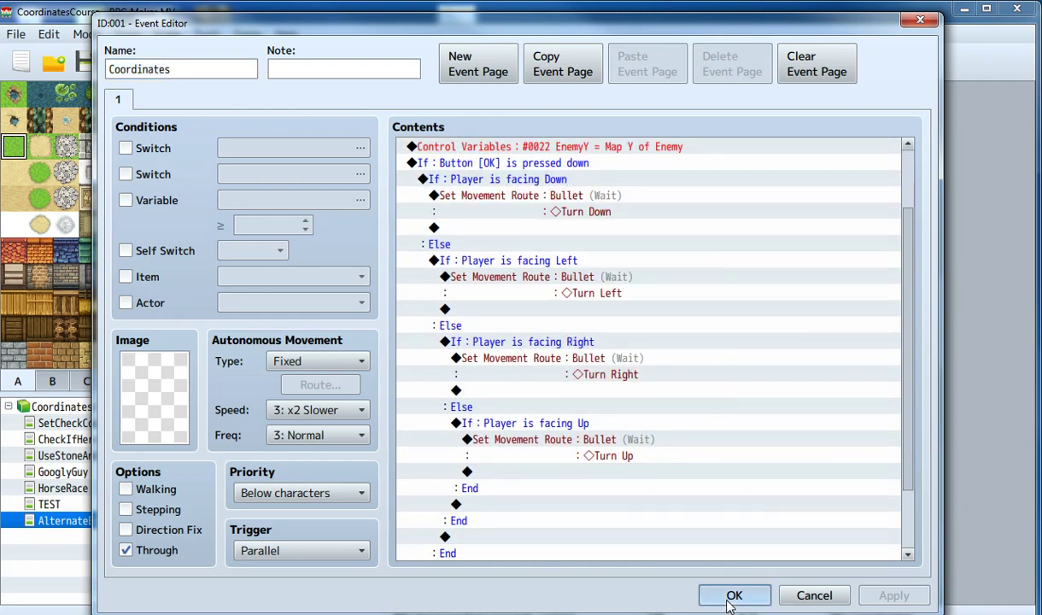
left_click(735, 595)
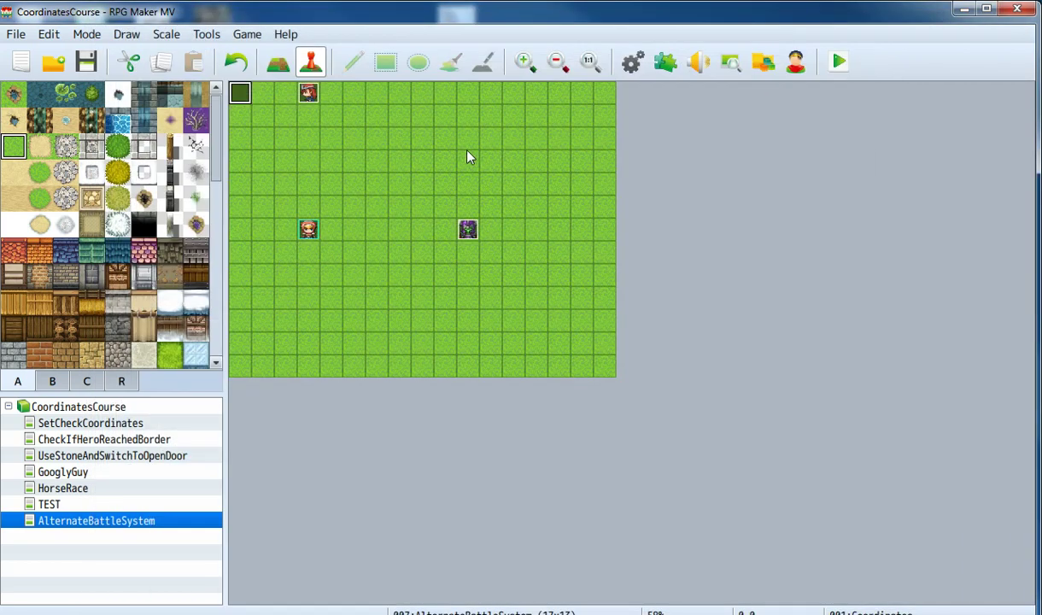
Set the Bullet event's trigger to Parallel, keeping movement type Fixed, and close it
double_click(313, 96)
left_click(273, 554)
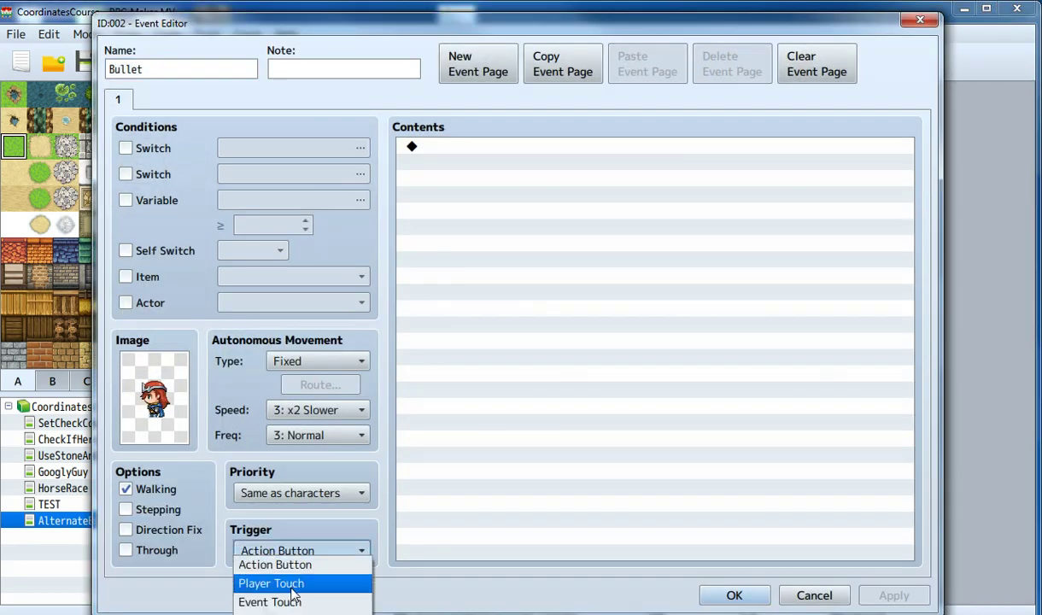
left_click(274, 614)
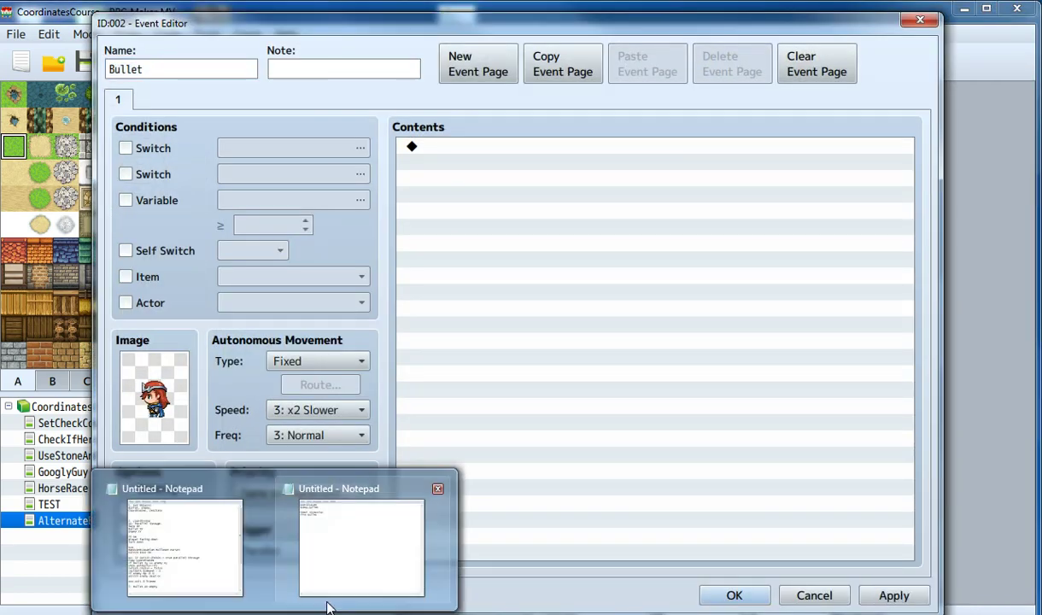
left_click(517, 368)
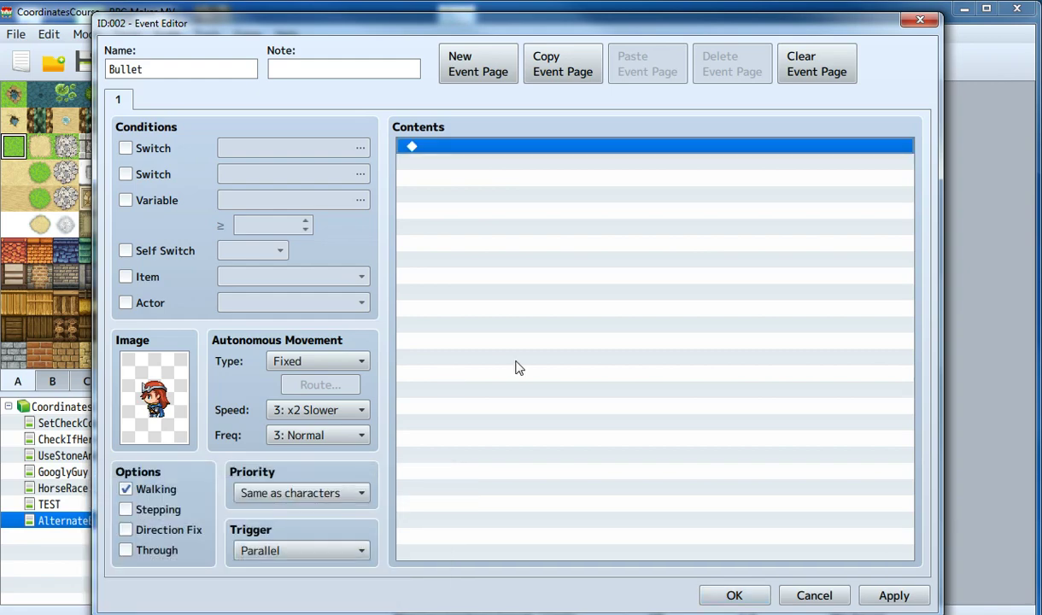
left_click(292, 361)
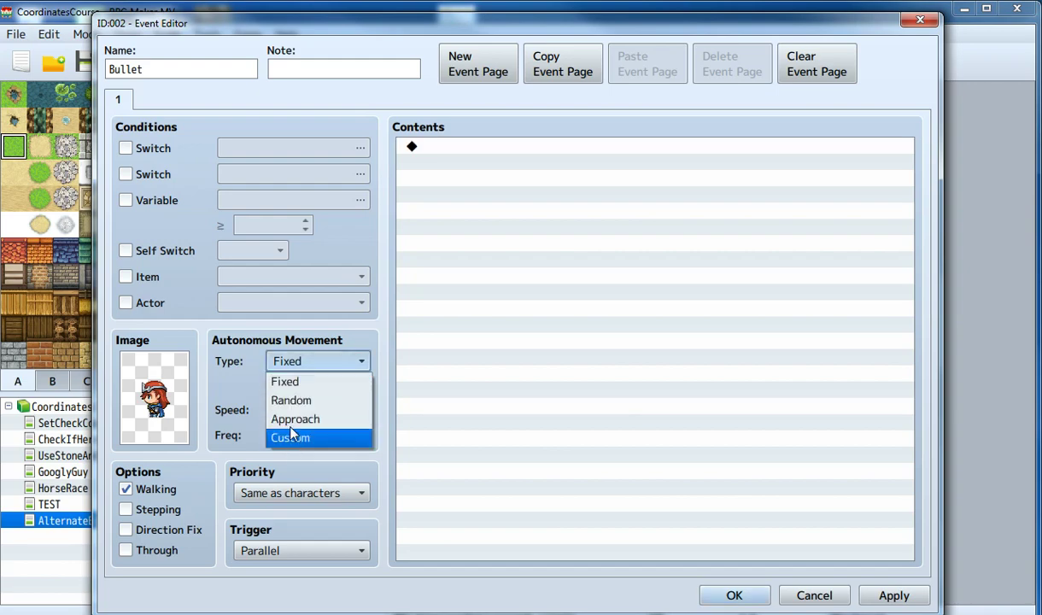
left_click(308, 369)
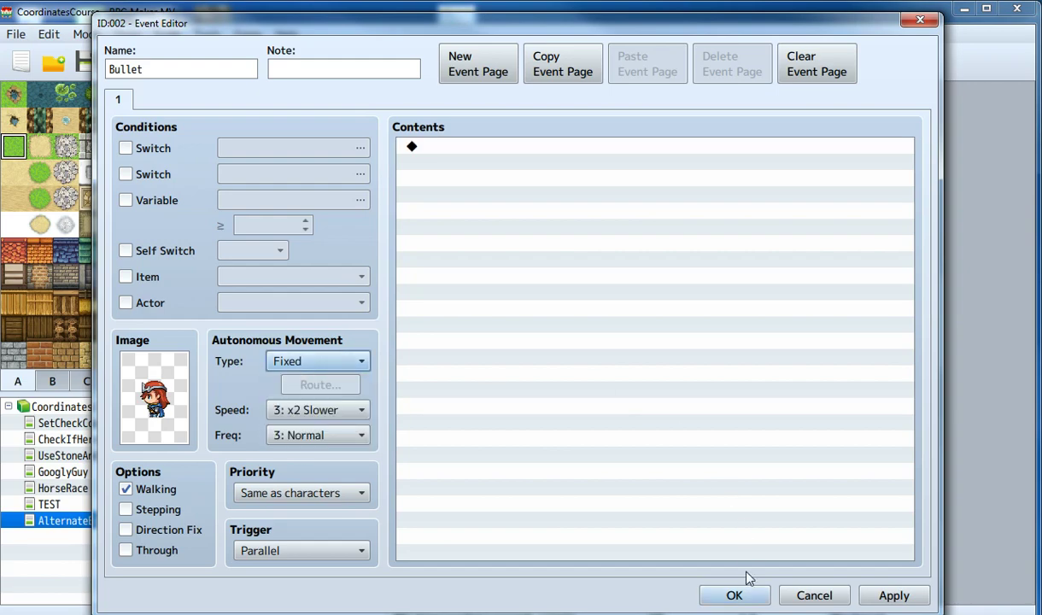
left_click(735, 596)
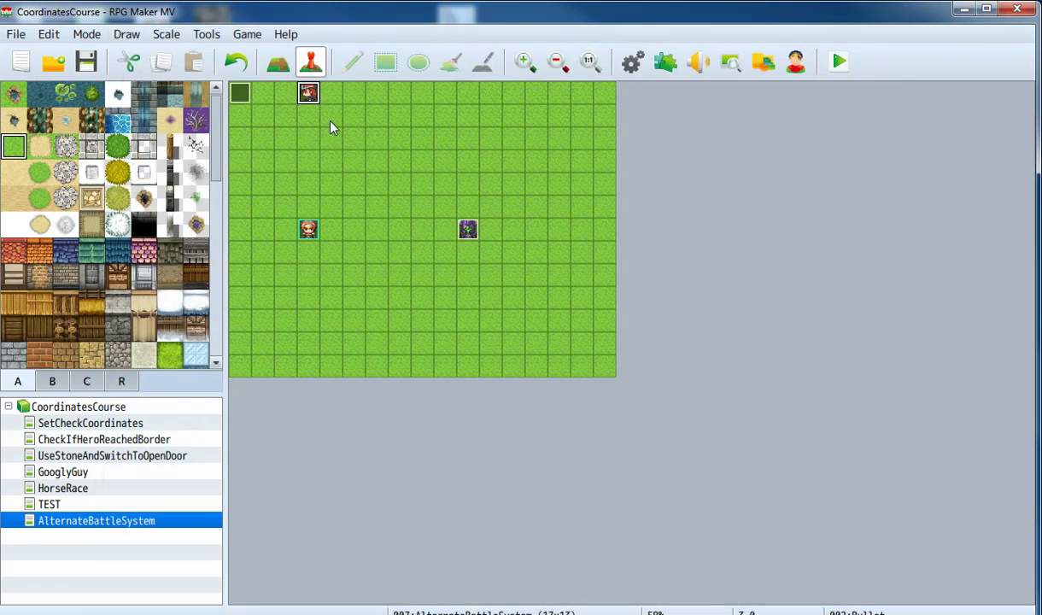
double_click(240, 92)
scroll(442, 312, "down", 3)
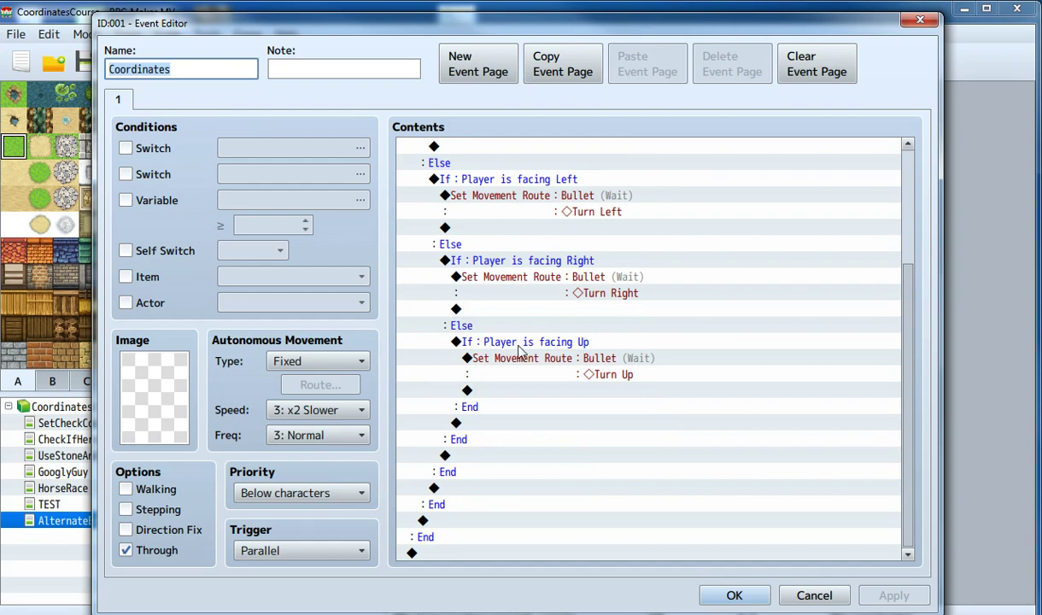
scroll(519, 350, "up", 4)
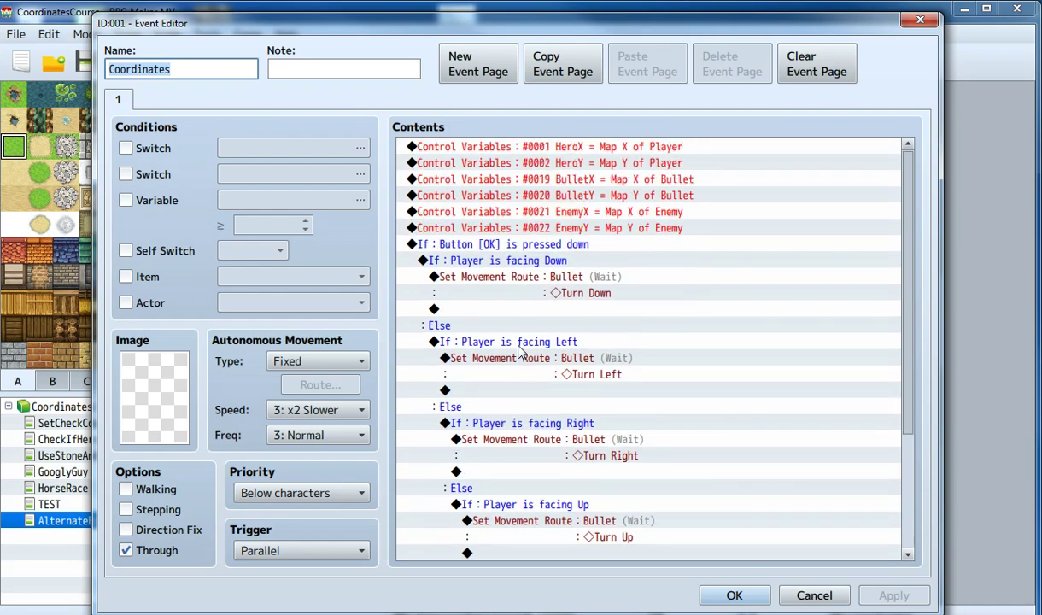
scroll(519, 350, "down", 4)
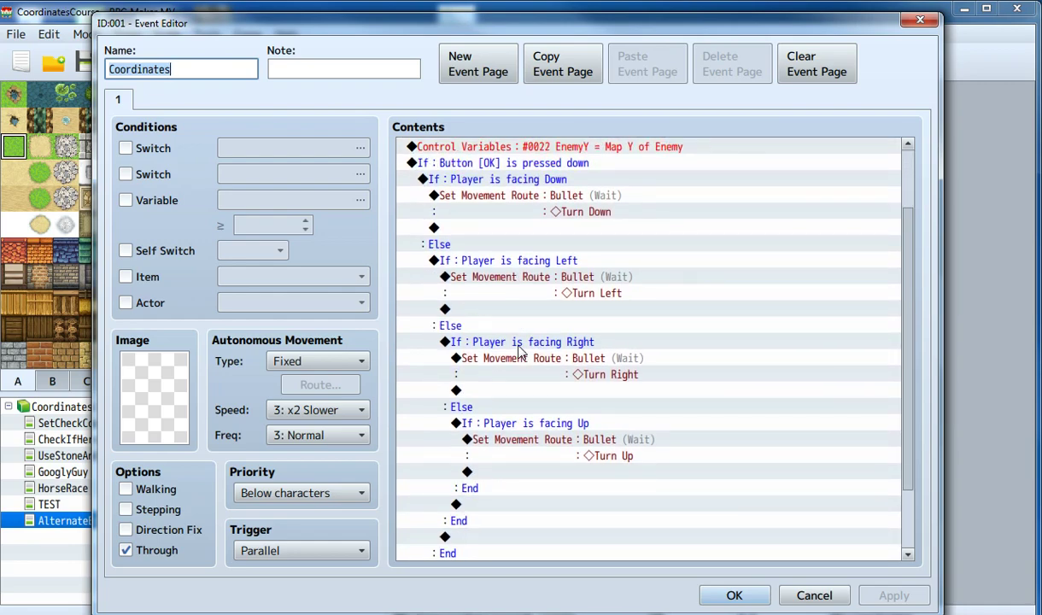
scroll(518, 350, "up", 4)
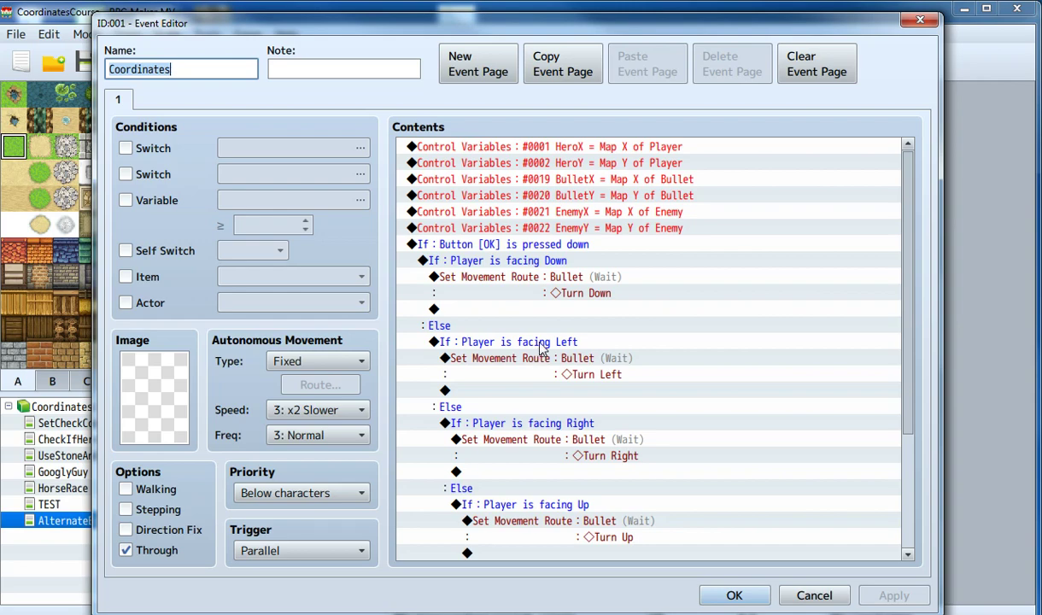
left_click(722, 596)
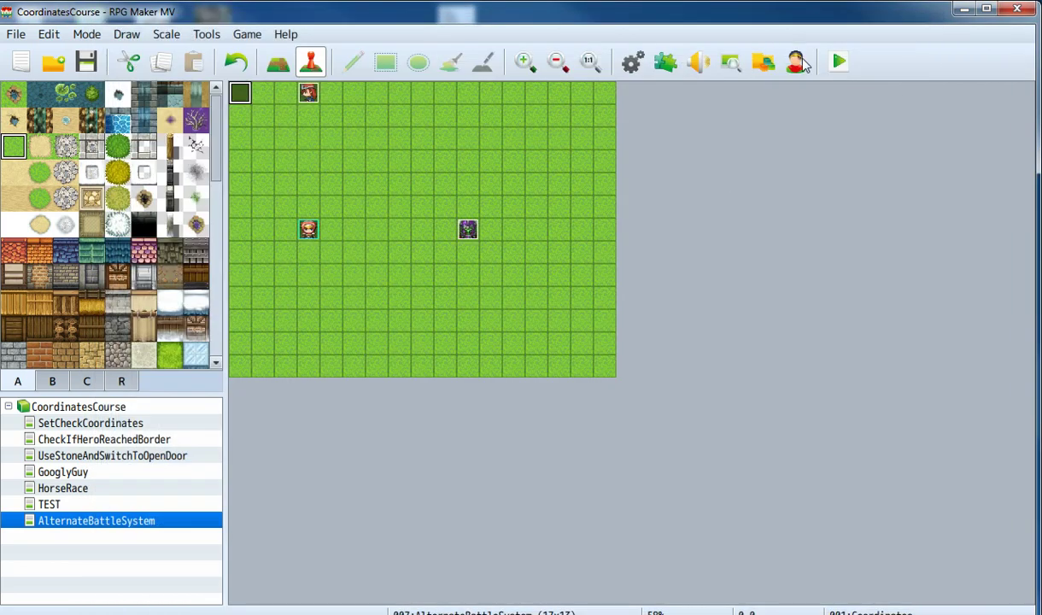
Save and playtest the game, walking the party around near the enemy, then close the game window
left_click(802, 62)
left_click(466, 346)
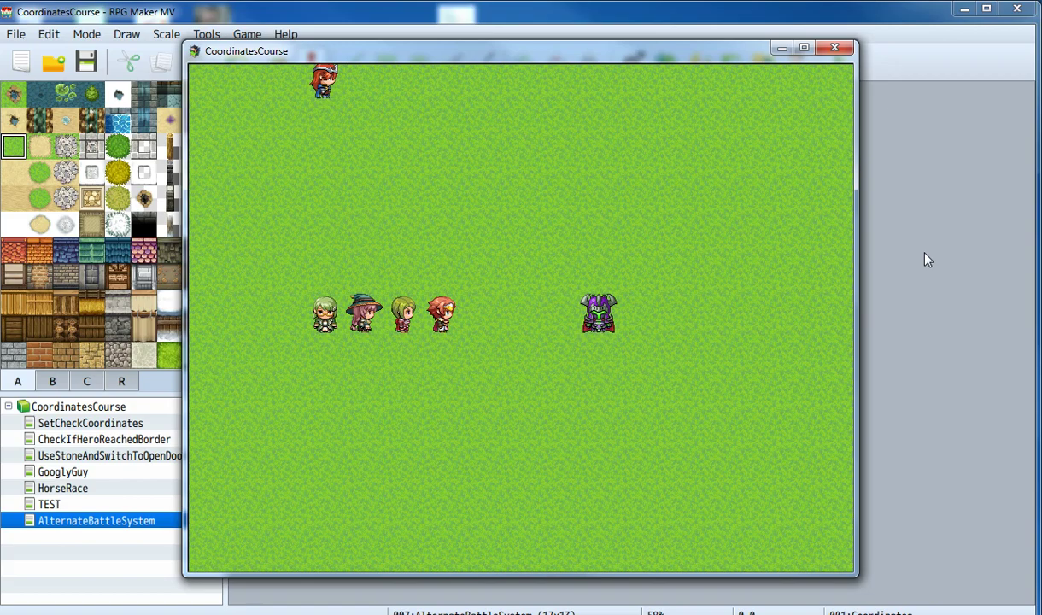
key("Down")
key("Down")
key("Left")
key("Left")
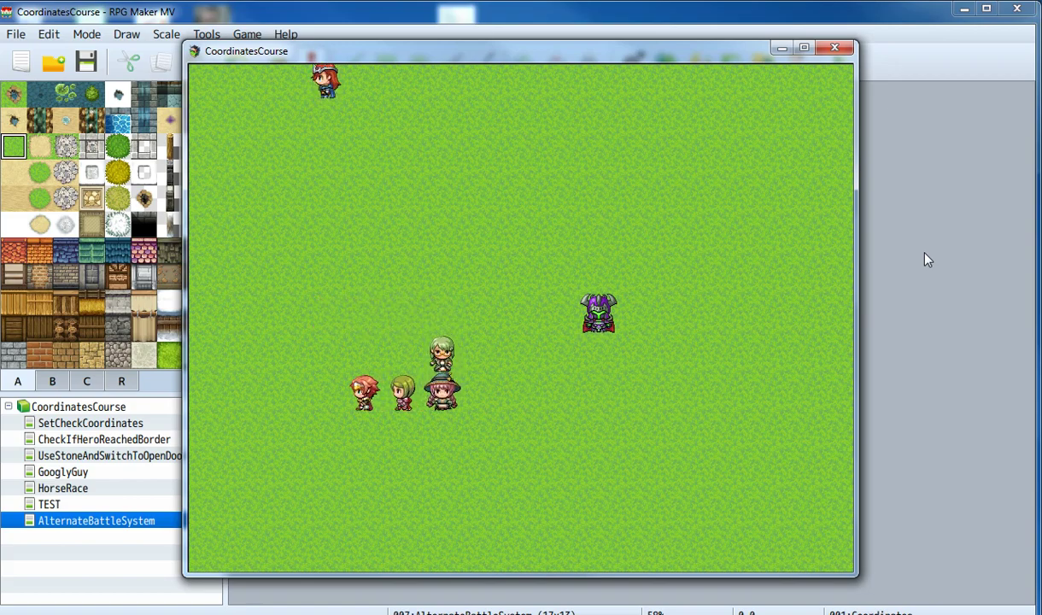
key("Up")
key("Up")
key("Up")
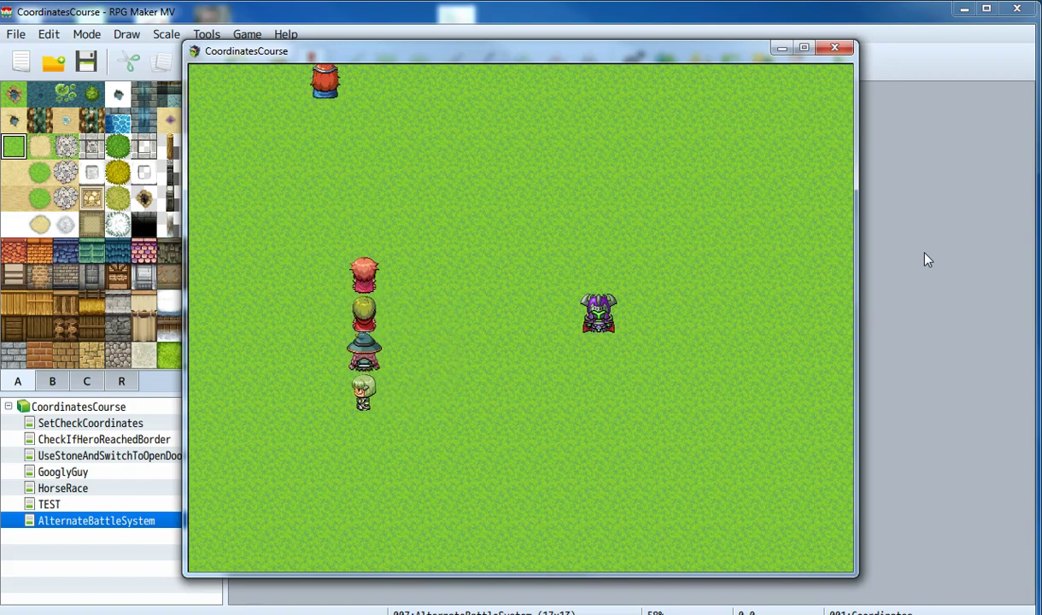
key("Up")
key("Up")
key("Right")
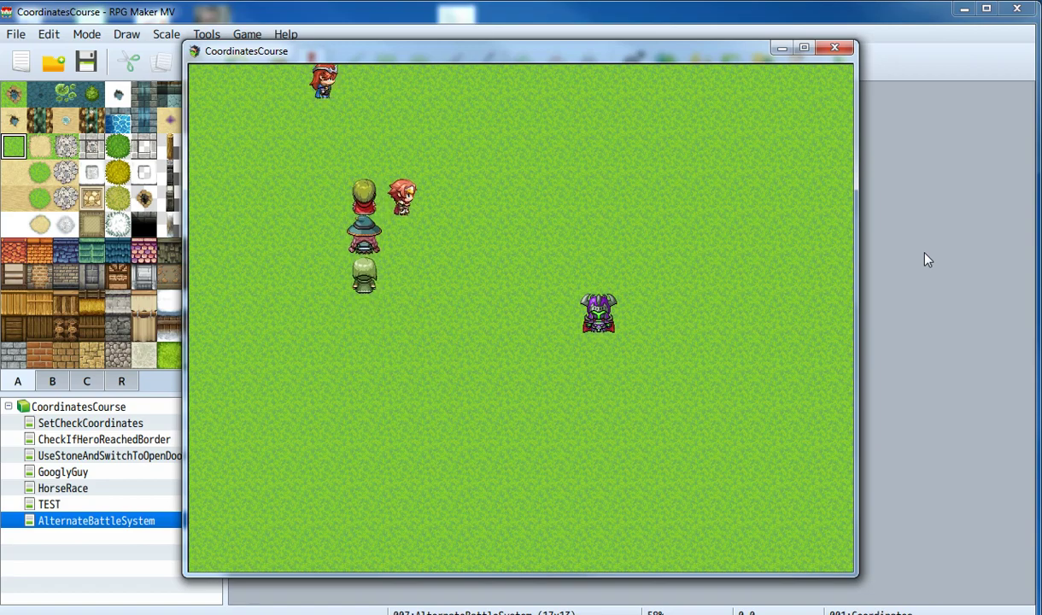
key("Down")
key("Down")
key("Down")
key("Left")
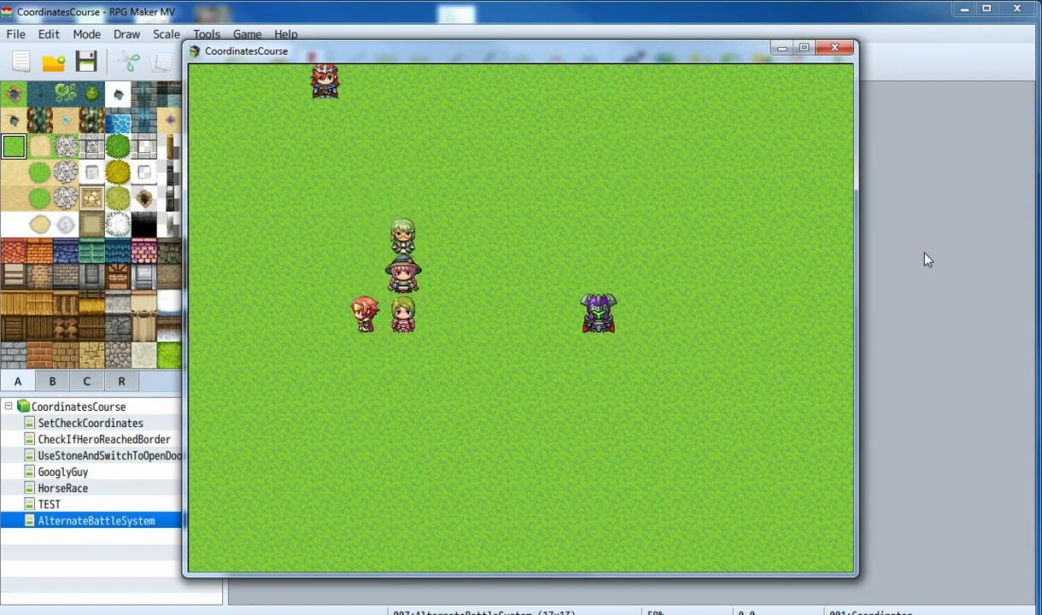
key("Up")
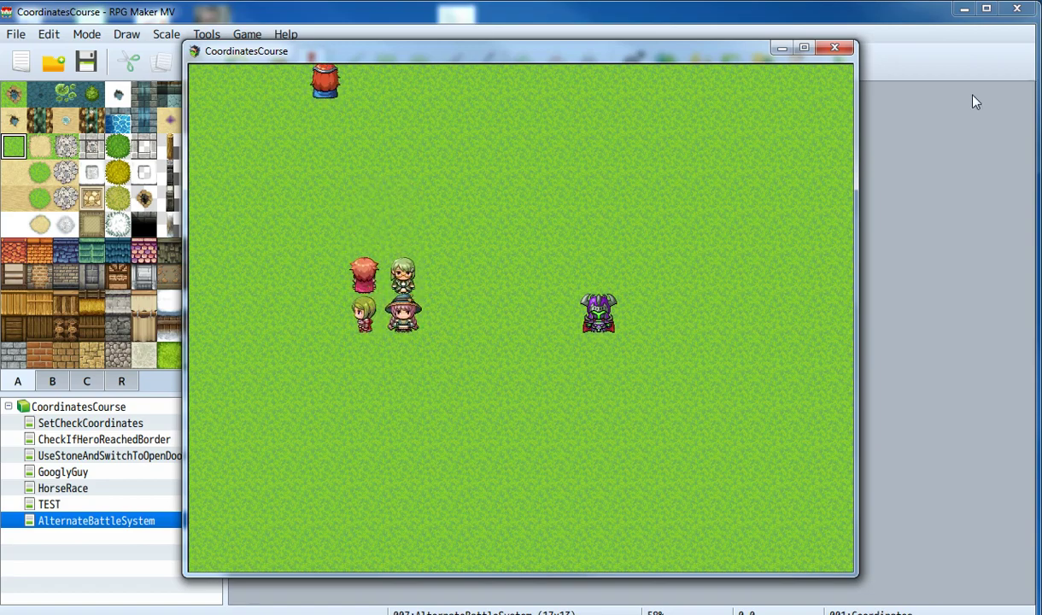
left_click(835, 49)
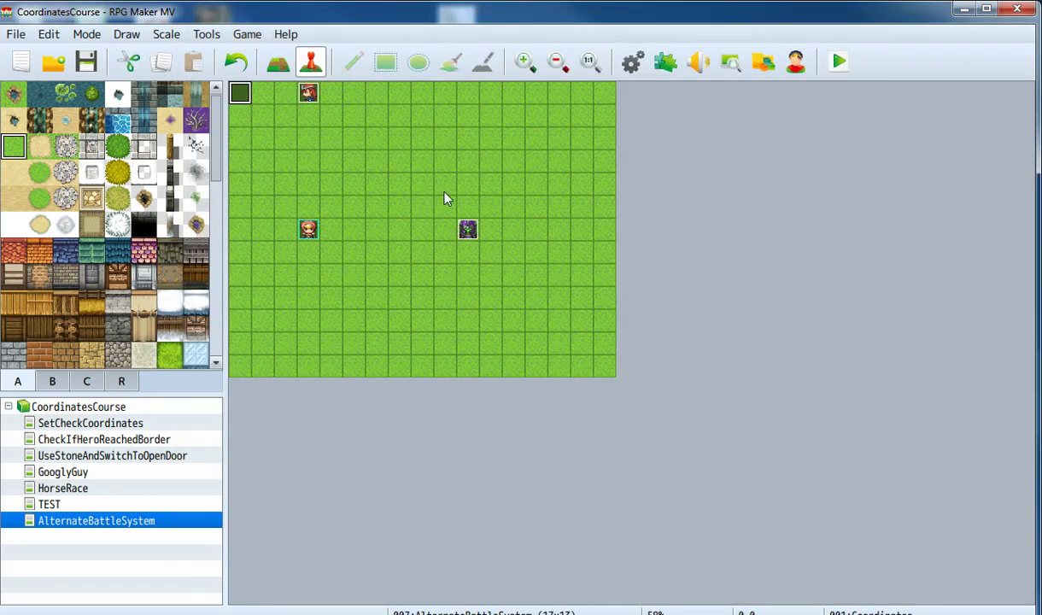
Change the Bullet event's trigger to Action Button
double_click(314, 97)
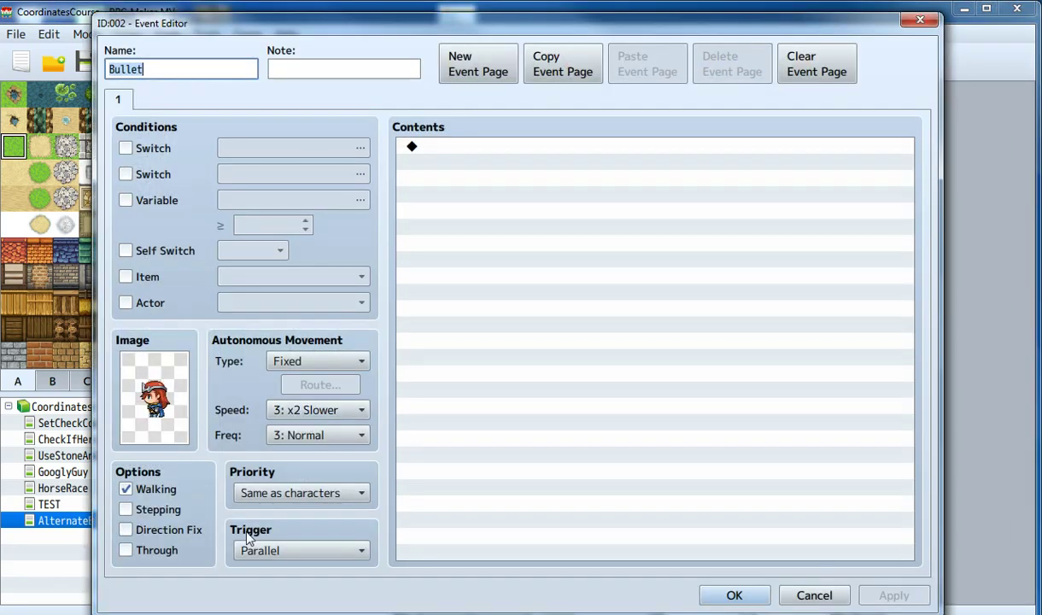
left_click(272, 554)
left_click(275, 565)
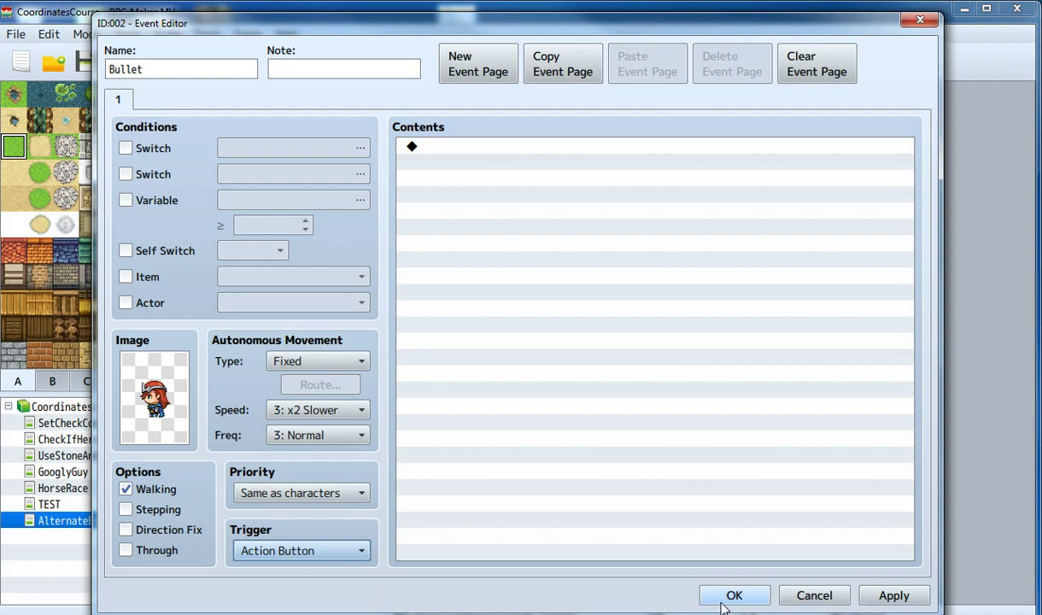
left_click(733, 596)
Review the Coordinates event's commands, then reopen the Bullet event
left_click(240, 92)
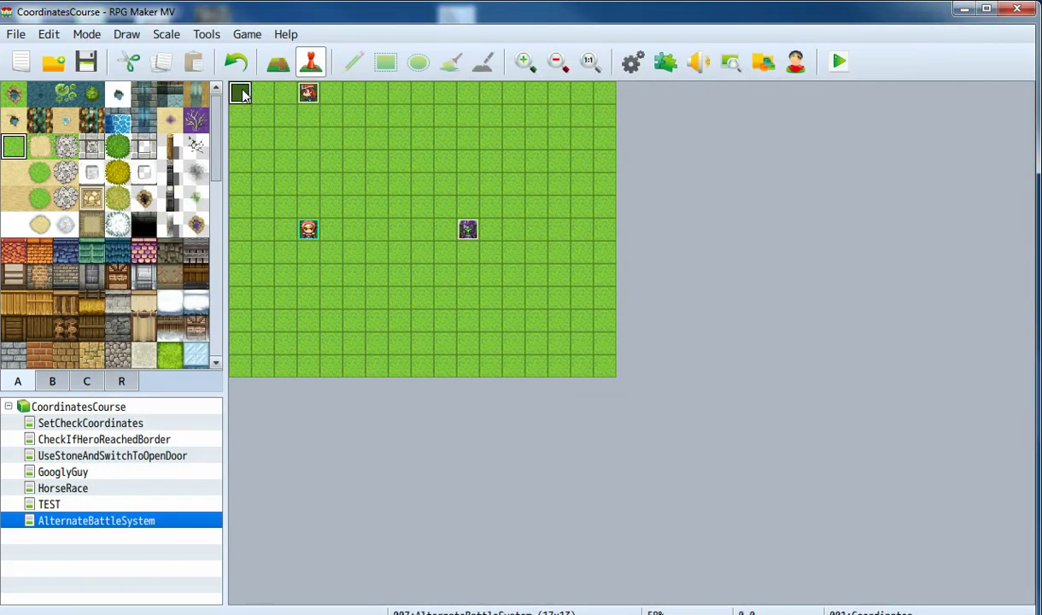
double_click(241, 92)
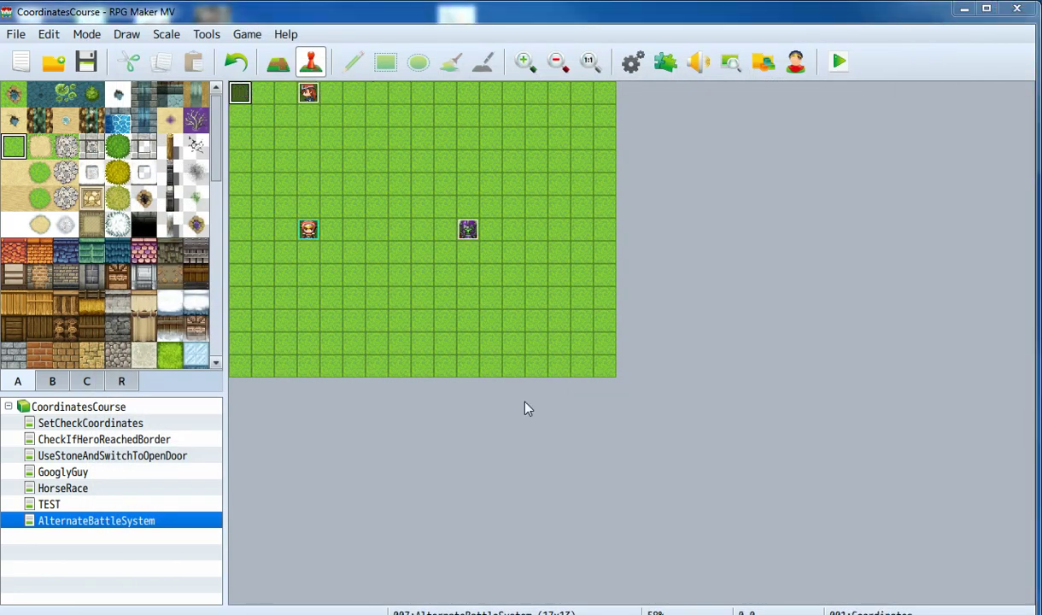
scroll(612, 398, "down", 4)
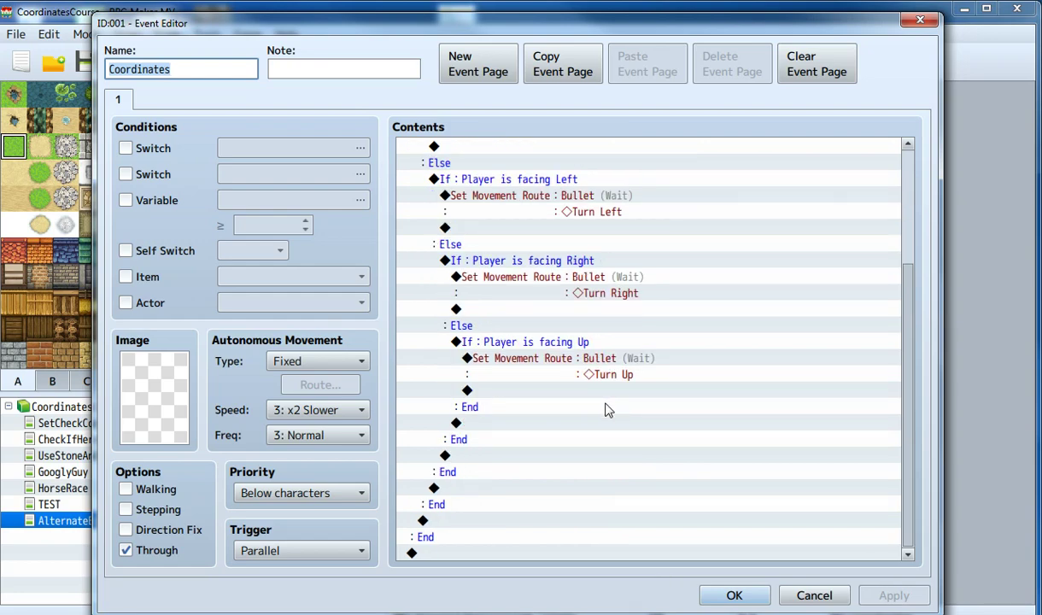
scroll(603, 410, "up", 5)
scroll(586, 248, "down", 3)
scroll(408, 396, "up", 3)
scroll(408, 397, "up", 1)
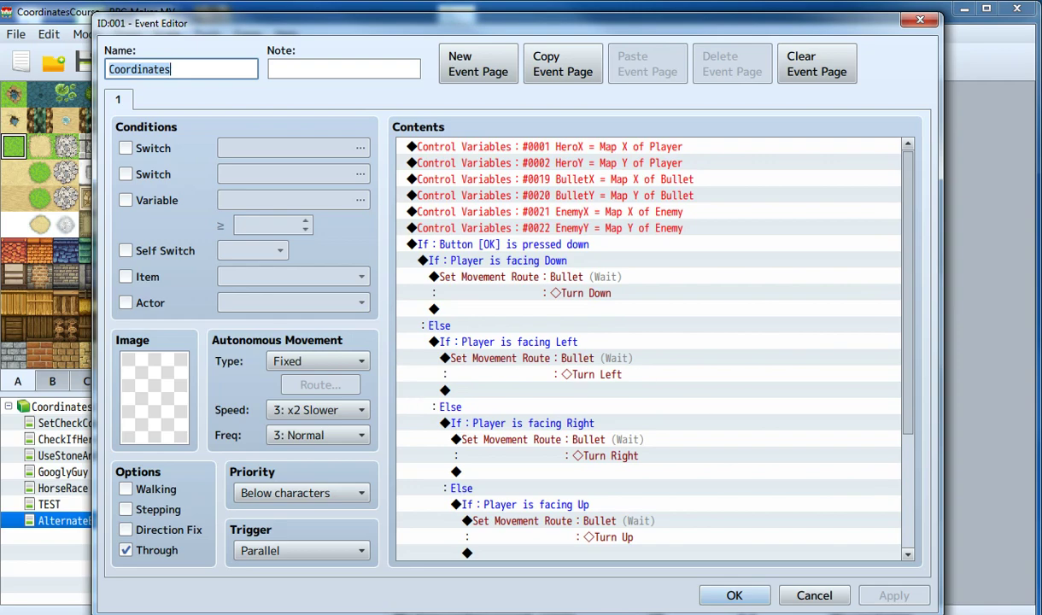
left_click(733, 596)
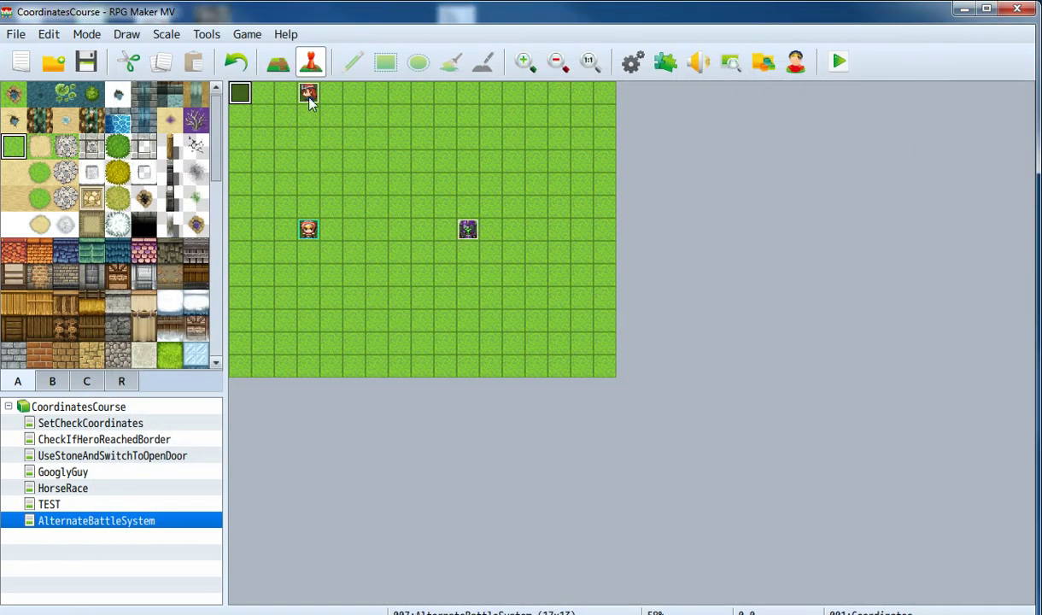
double_click(309, 94)
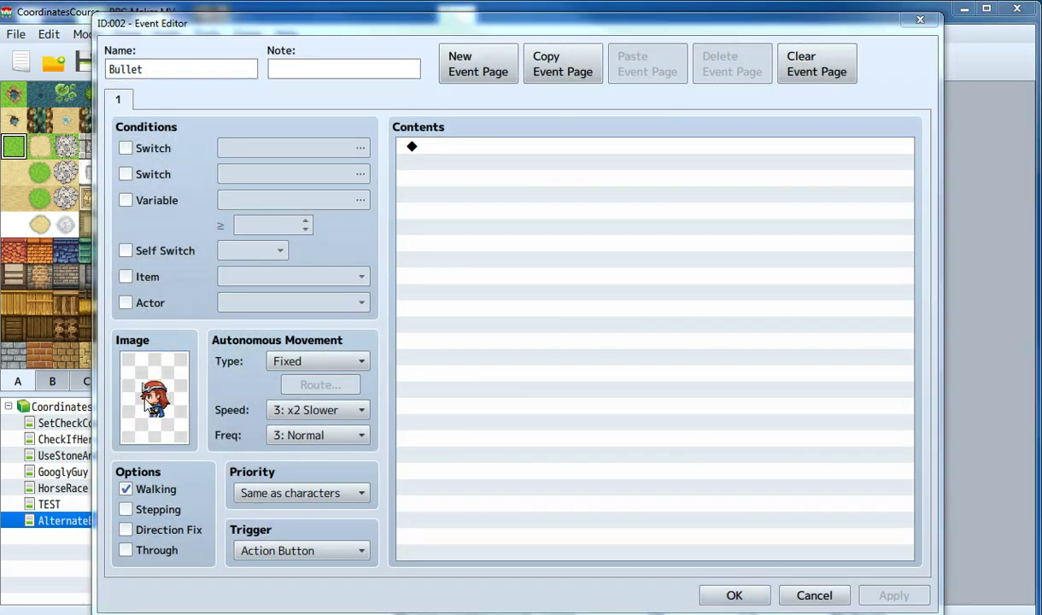
Give the Bullet event the Bullet sheet graphic and tick Through
double_click(150, 402)
left_click(251, 287)
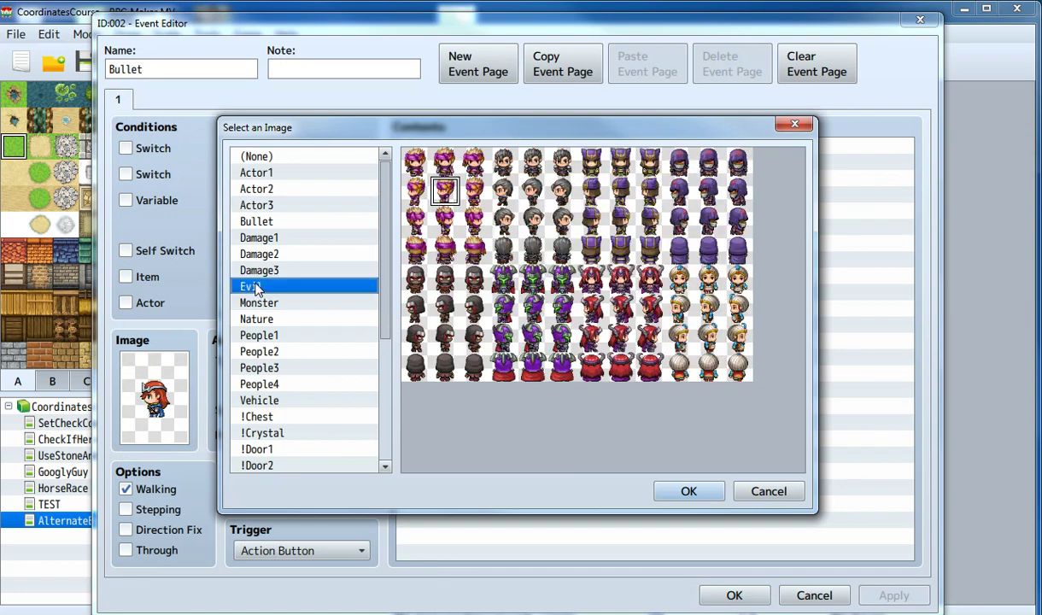
left_click(260, 238)
left_click(256, 221)
double_click(442, 221)
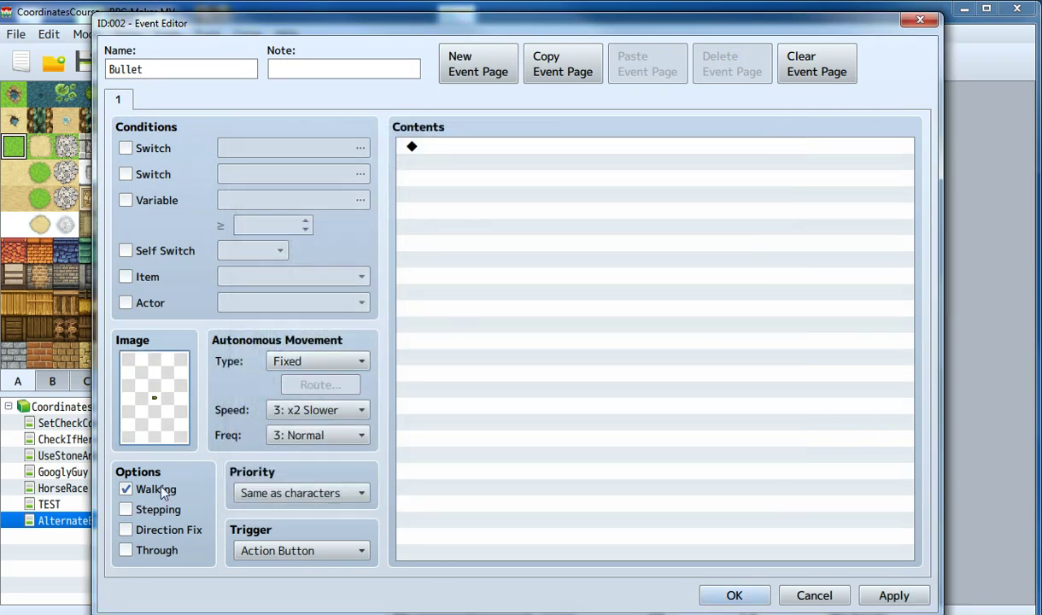
left_click(139, 552)
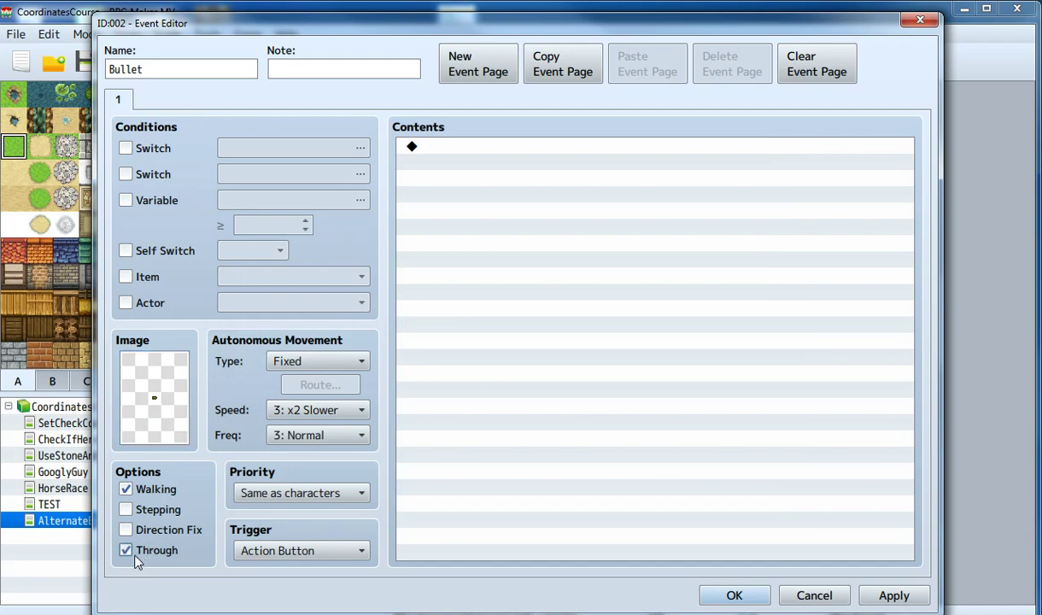
Set the movement type to Custom with a 1 Step Forward route
left_click(297, 359)
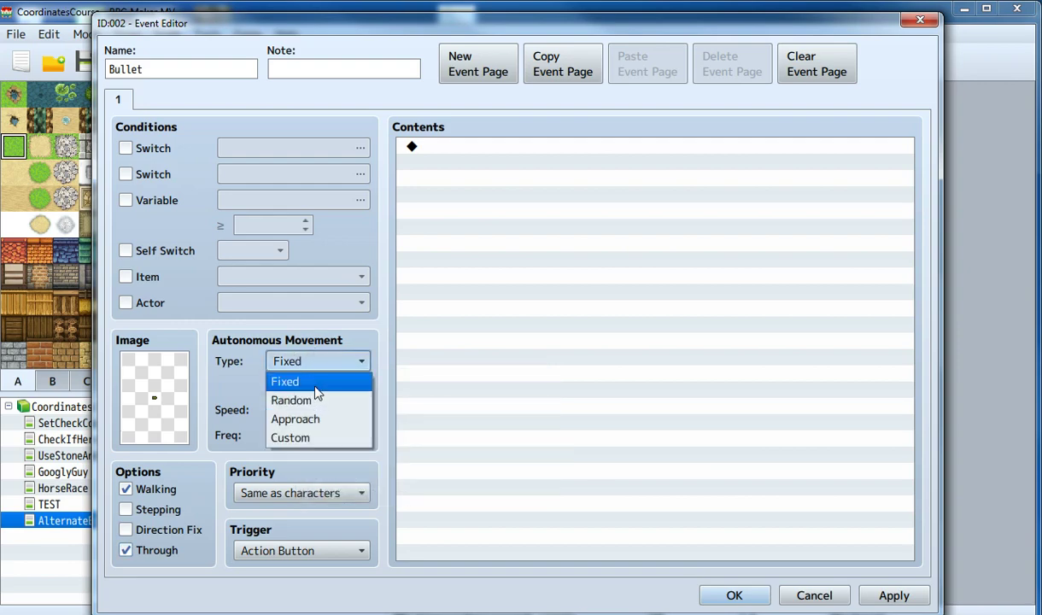
left_click(295, 381)
left_click(299, 369)
left_click(287, 435)
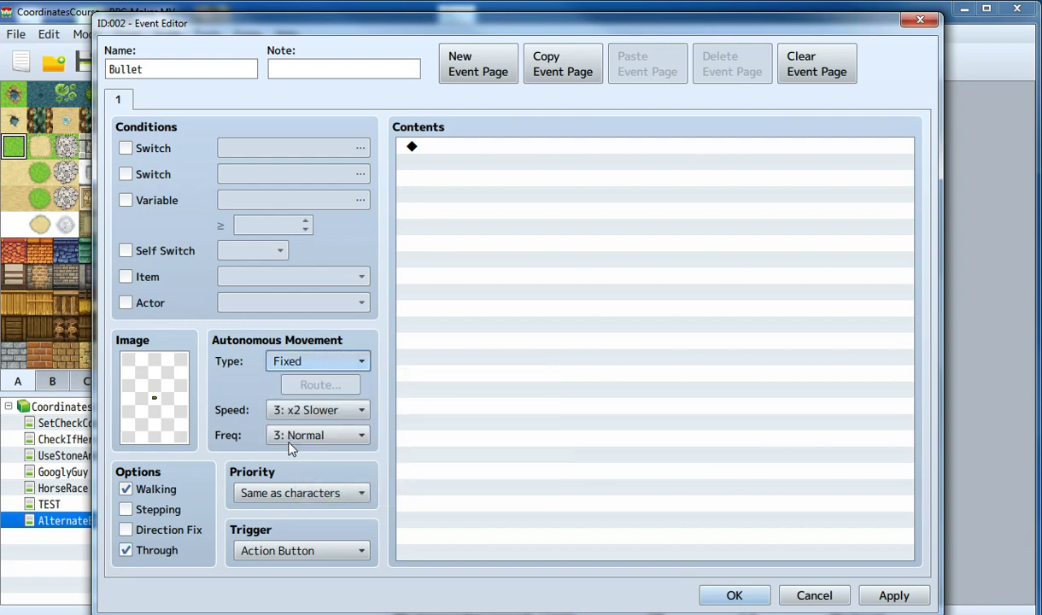
left_click(310, 386)
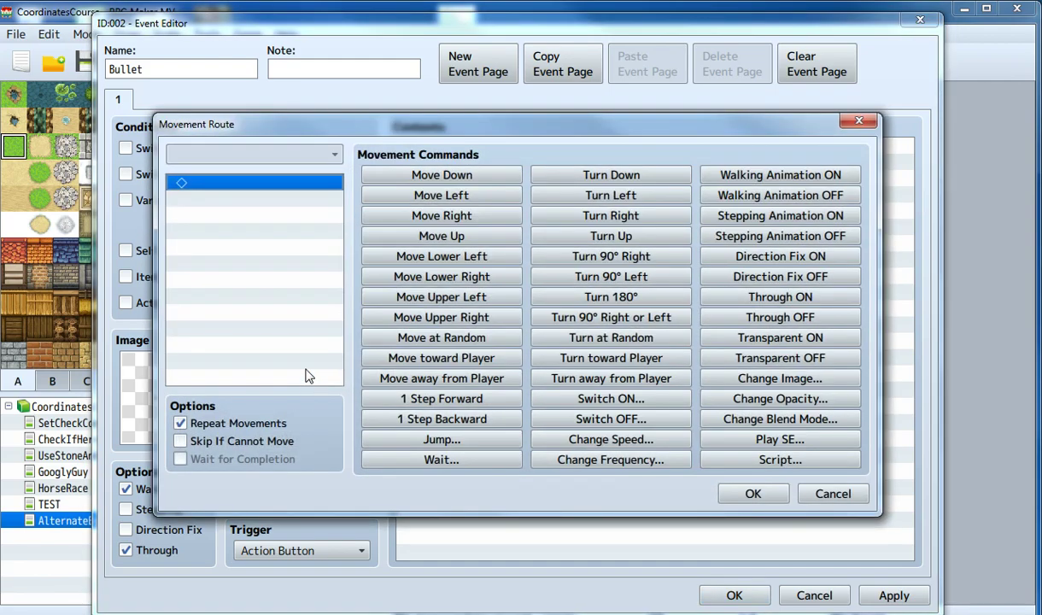
left_click(437, 402)
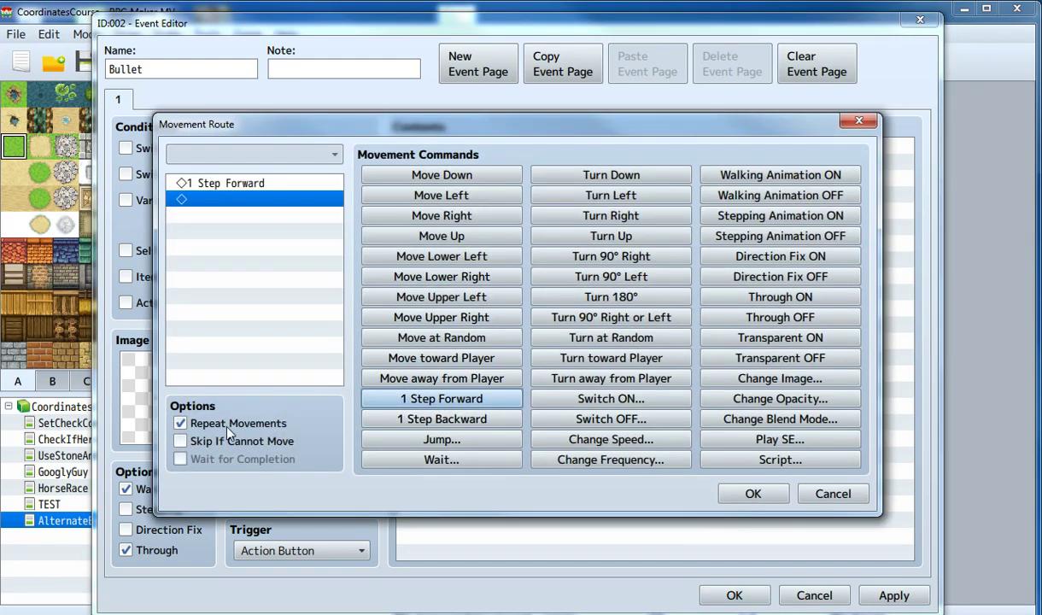
left_click(750, 494)
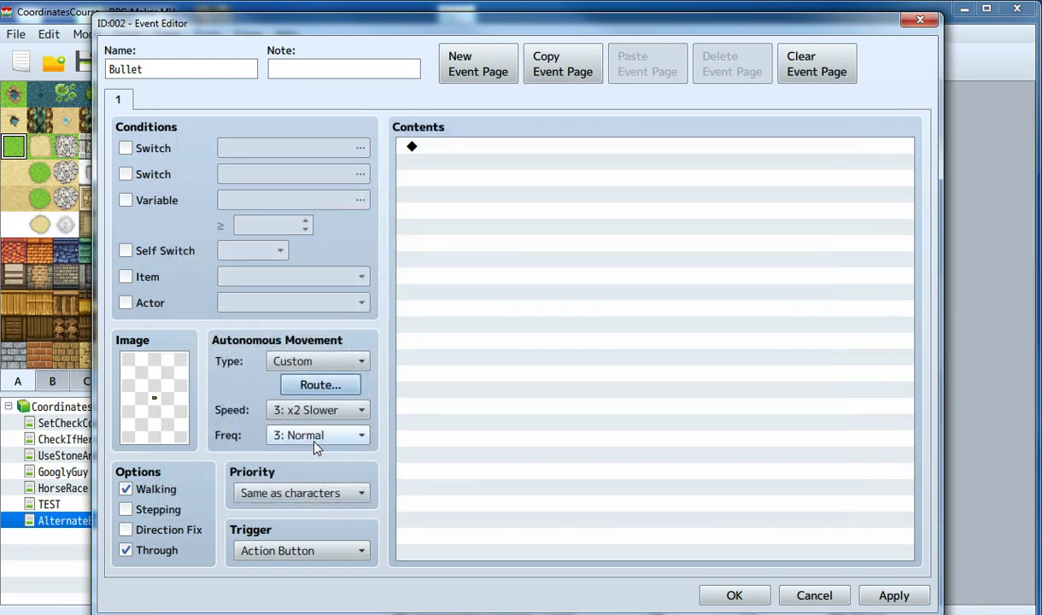
Set speed to 6: x4 Faster and frequency to 5: Highest, then confirm
left_click(308, 410)
left_click(299, 522)
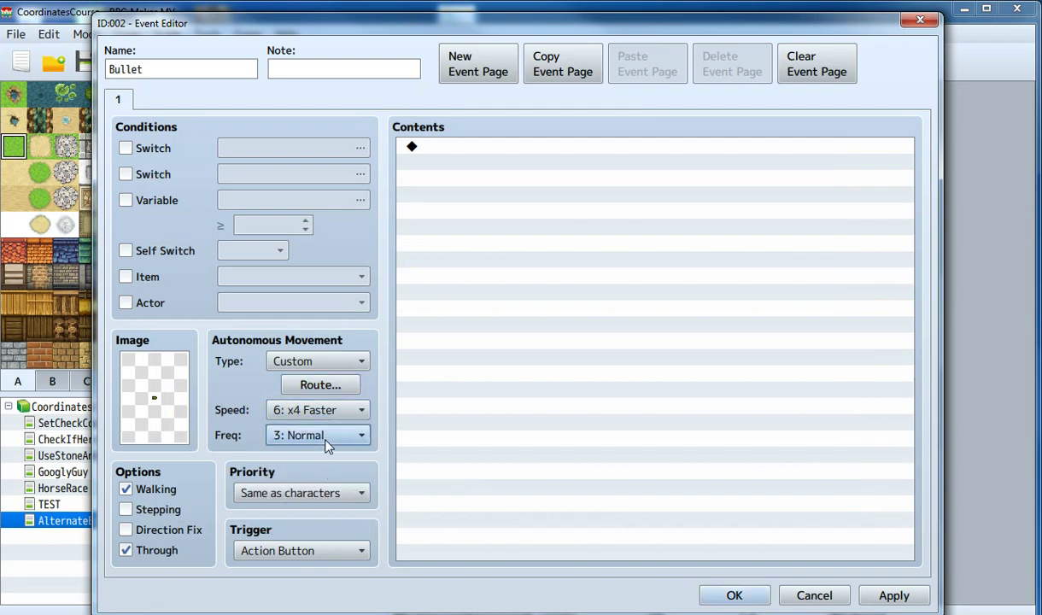
left_click(323, 436)
left_click(308, 531)
left_click(731, 596)
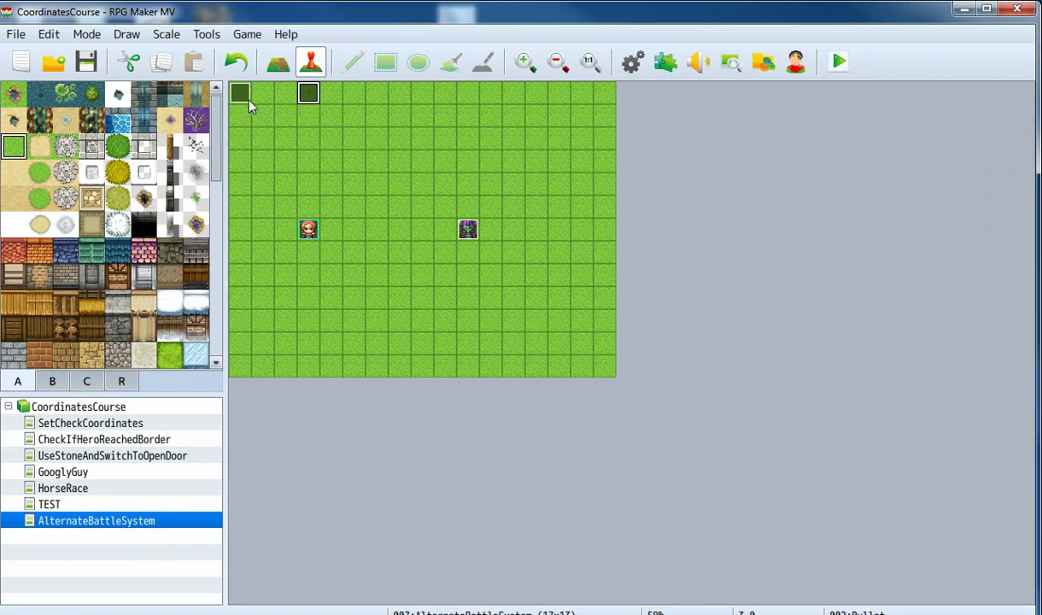
Open the Coordinates event and review its If Button [OK] branch
double_click(242, 94)
scroll(621, 344, "down", 5)
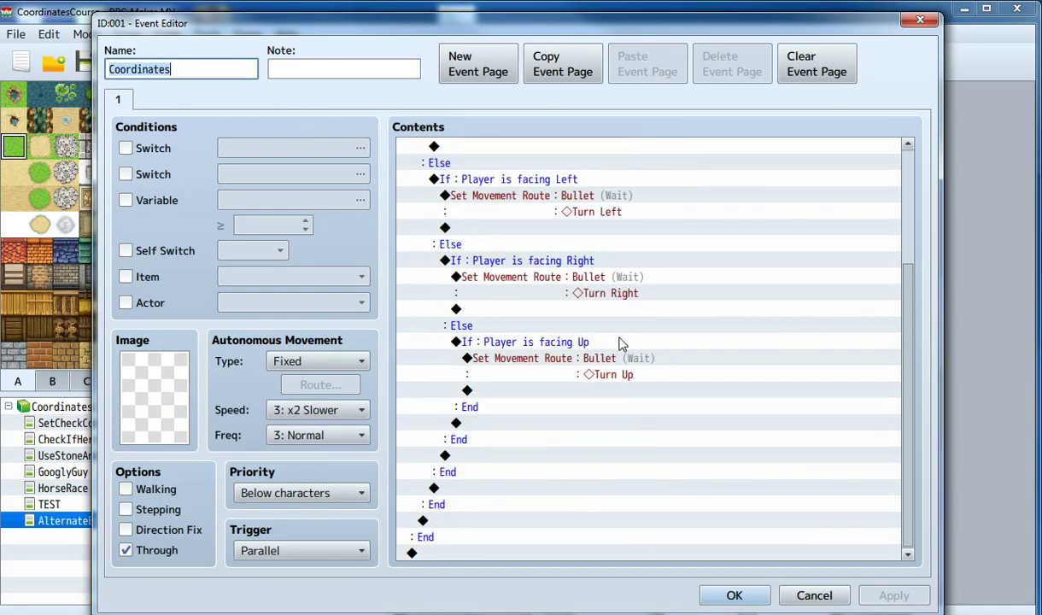
scroll(621, 344, "up", 5)
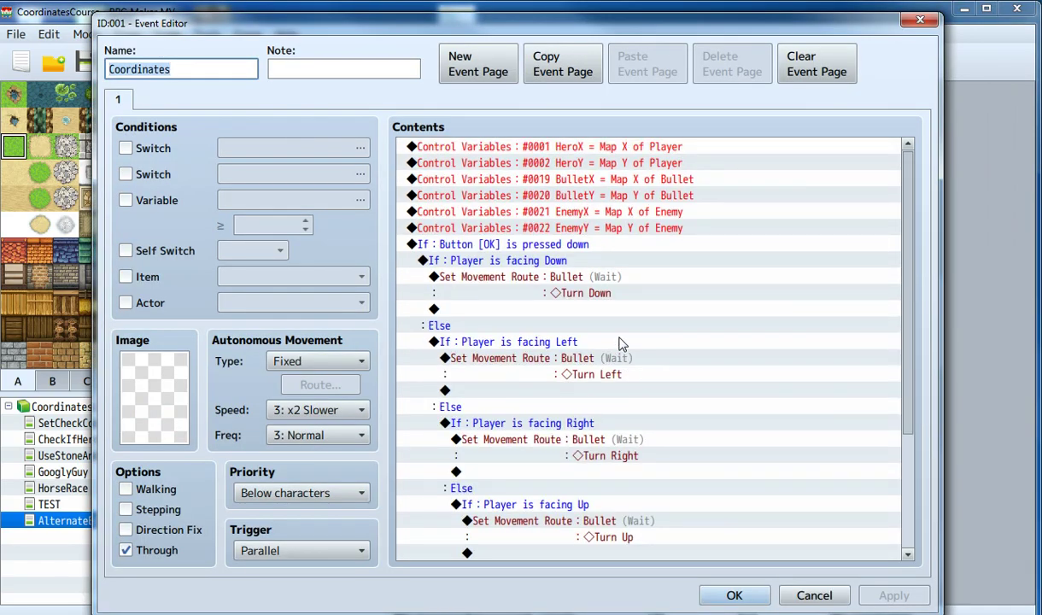
scroll(699, 484, "down", 5)
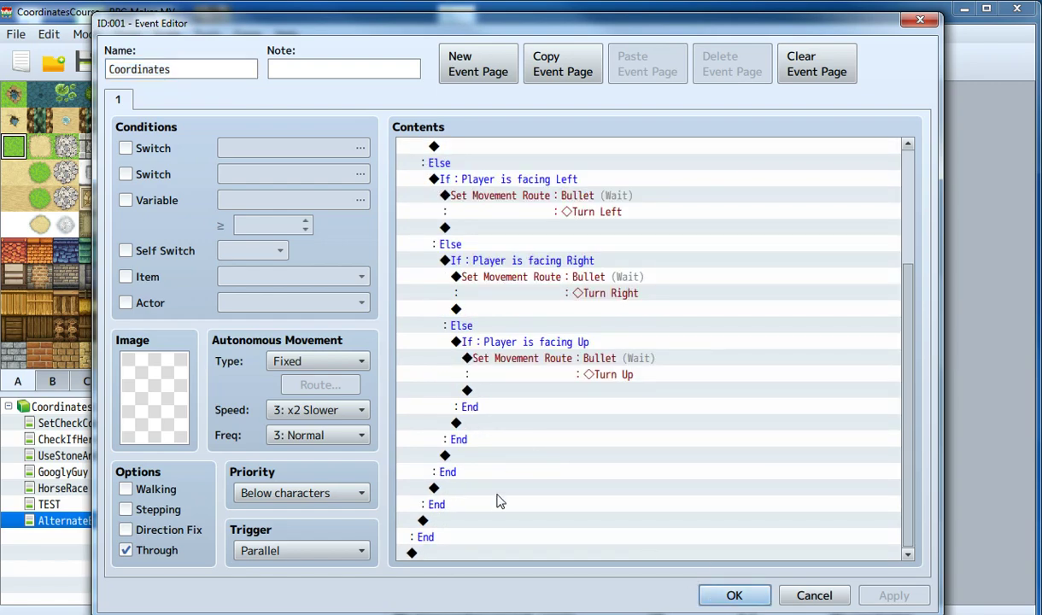
left_click(434, 523)
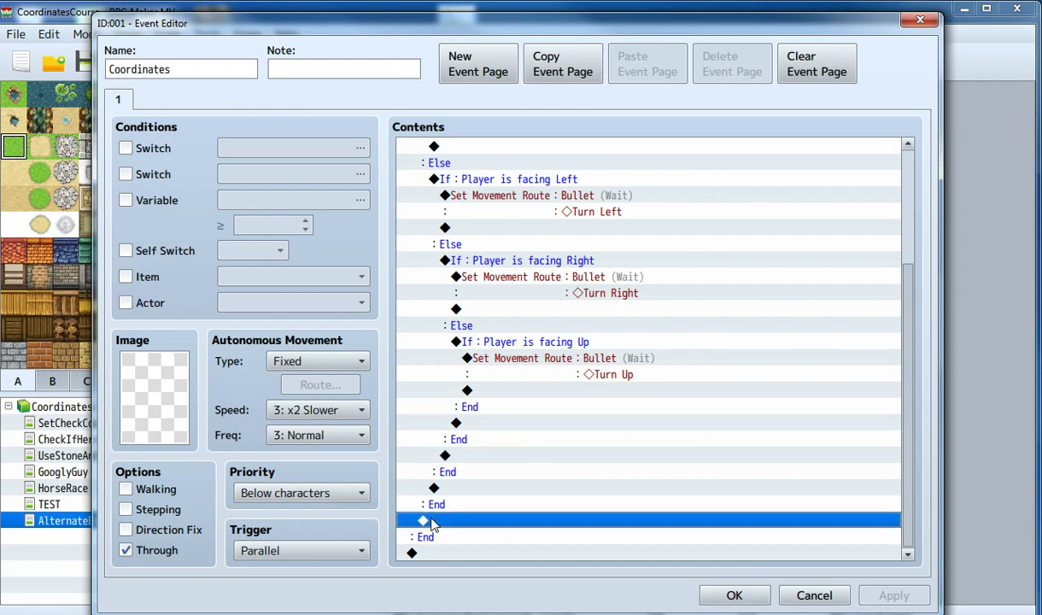
scroll(476, 508, "up", 4)
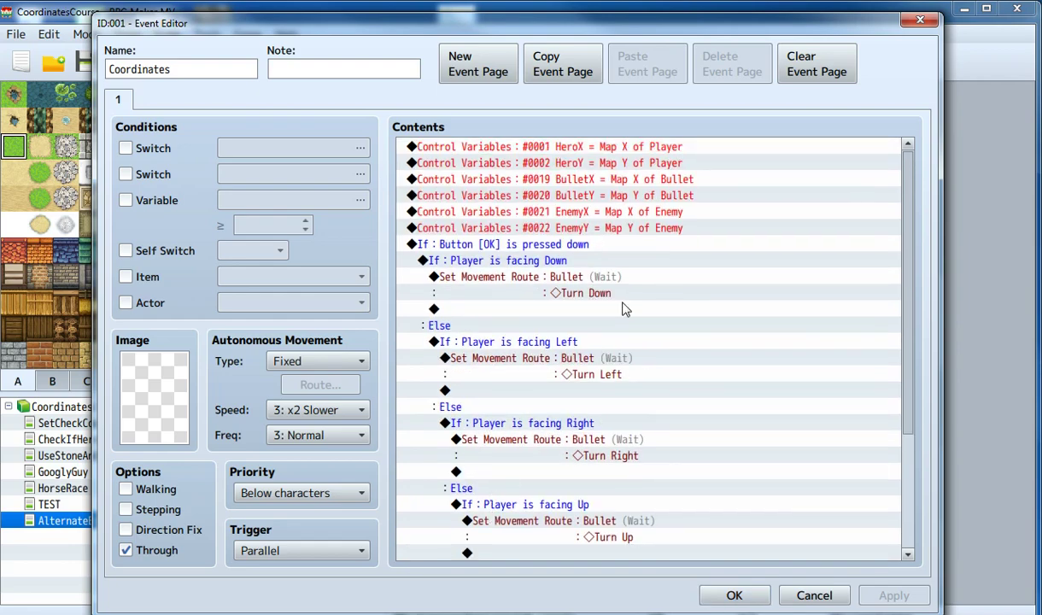
left_click(570, 246)
scroll(551, 246, "down", 4)
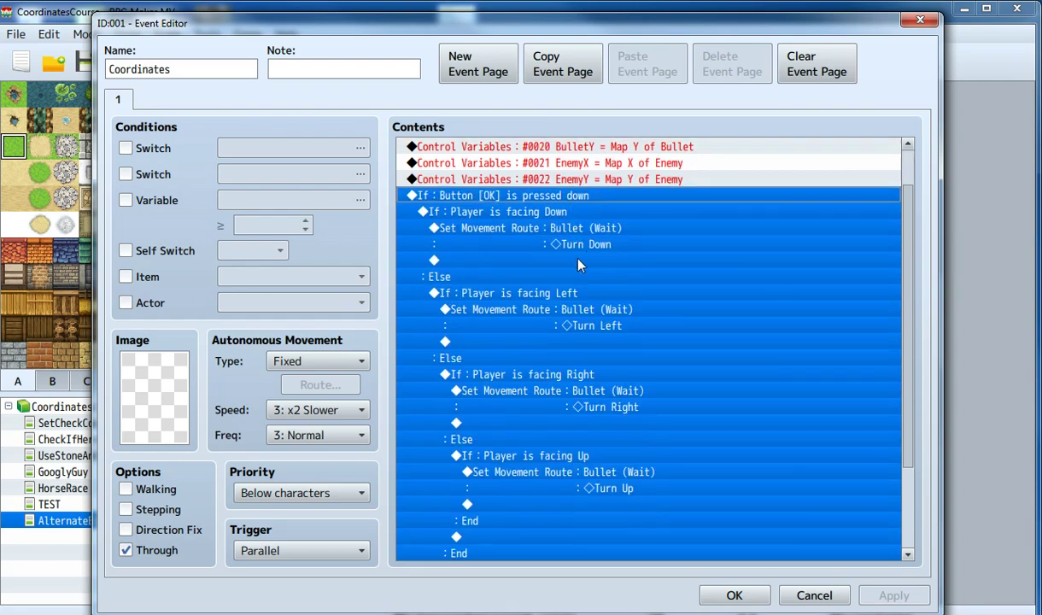
scroll(555, 267, "up", 3)
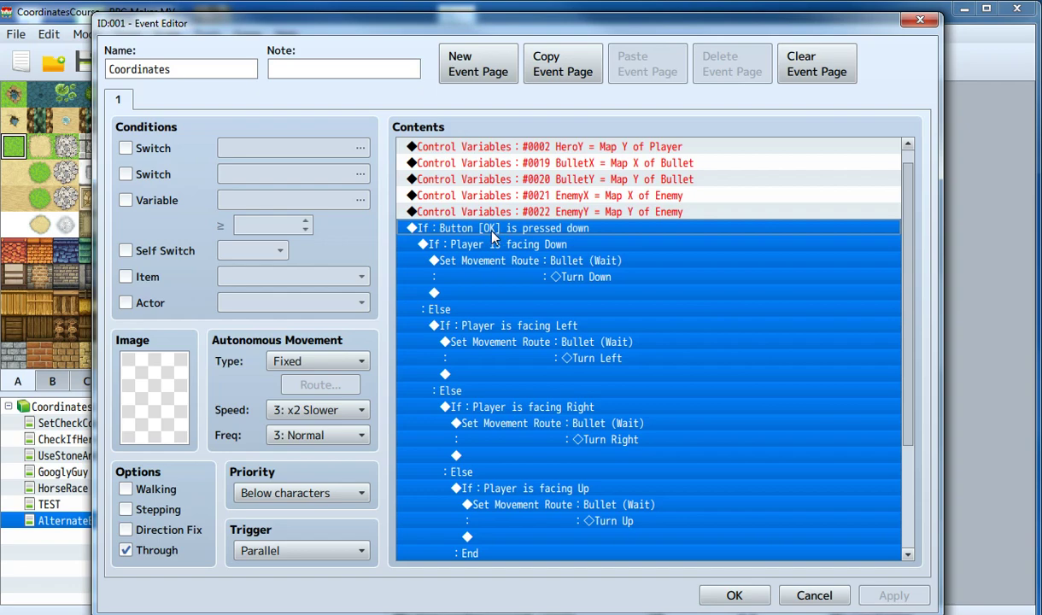
scroll(492, 237, "down", 3)
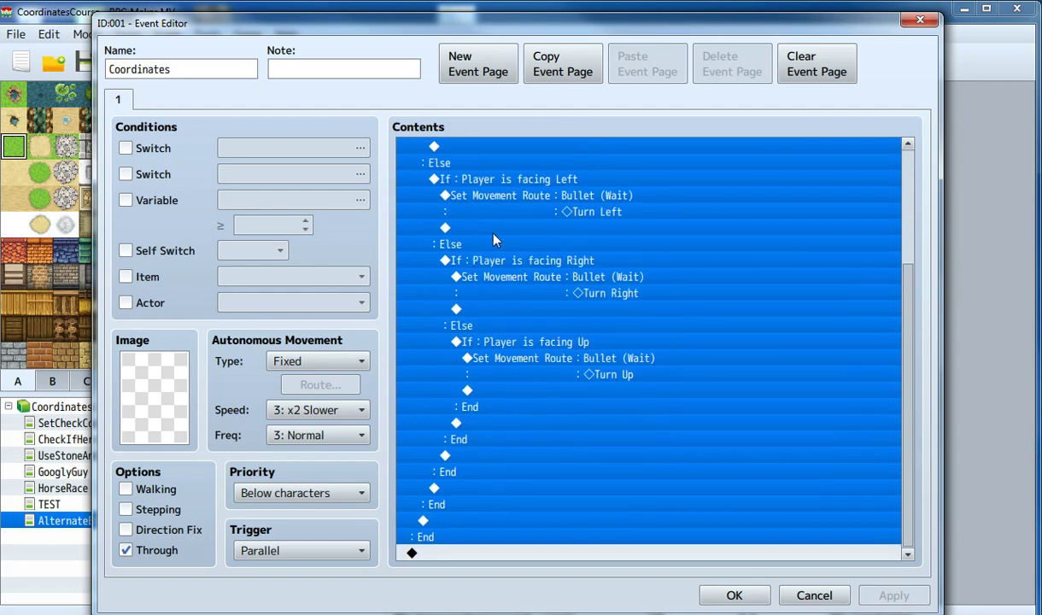
scroll(500, 274, "up", 4)
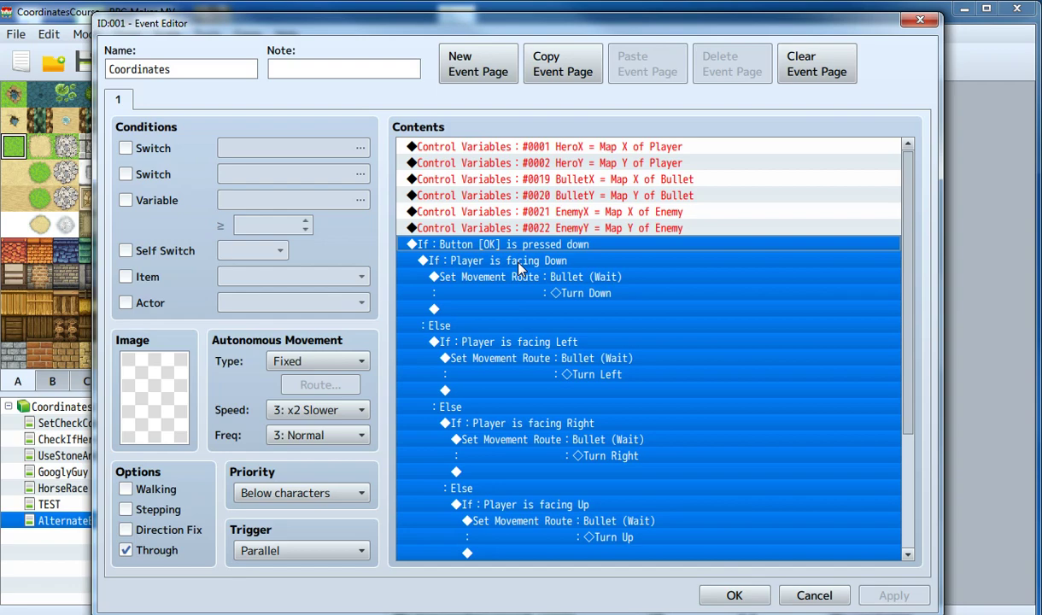
Inspect the facing-direction blocks and select the empty line after the OK-button branch
left_click(519, 263)
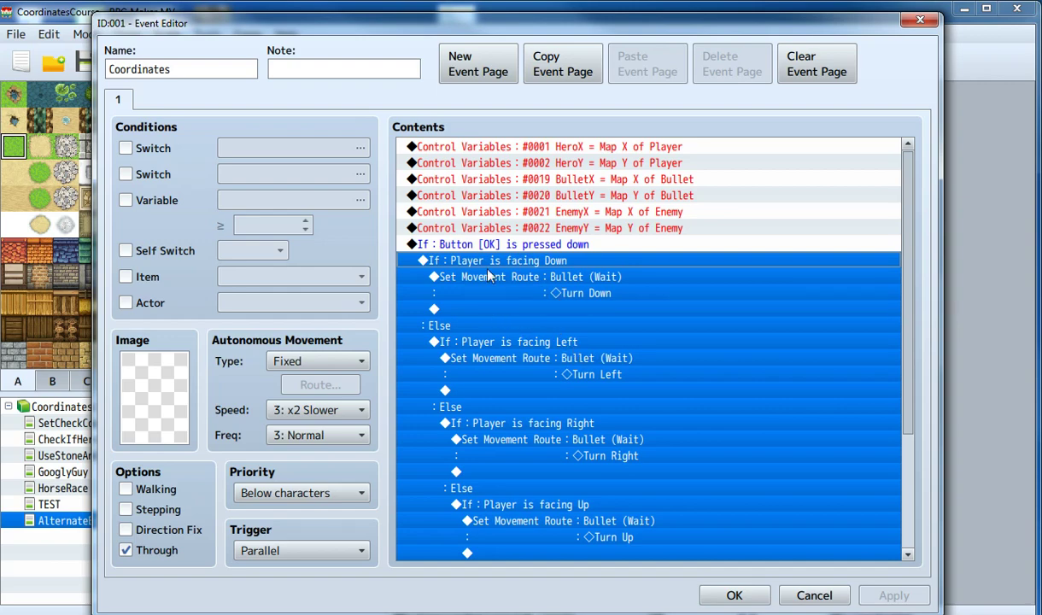
left_click(499, 244)
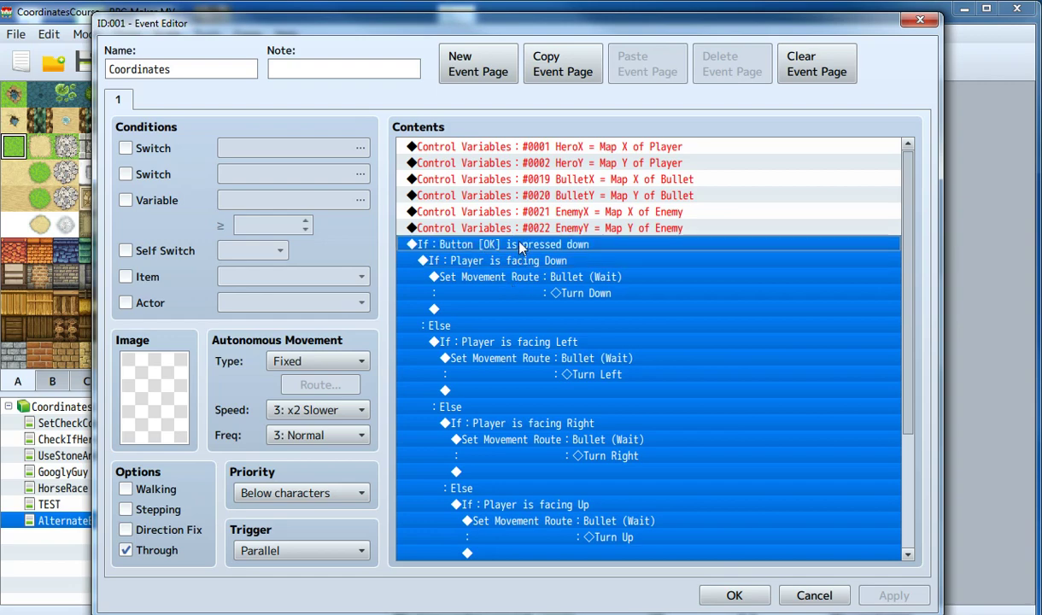
left_click(519, 263)
scroll(529, 299, "down", 3)
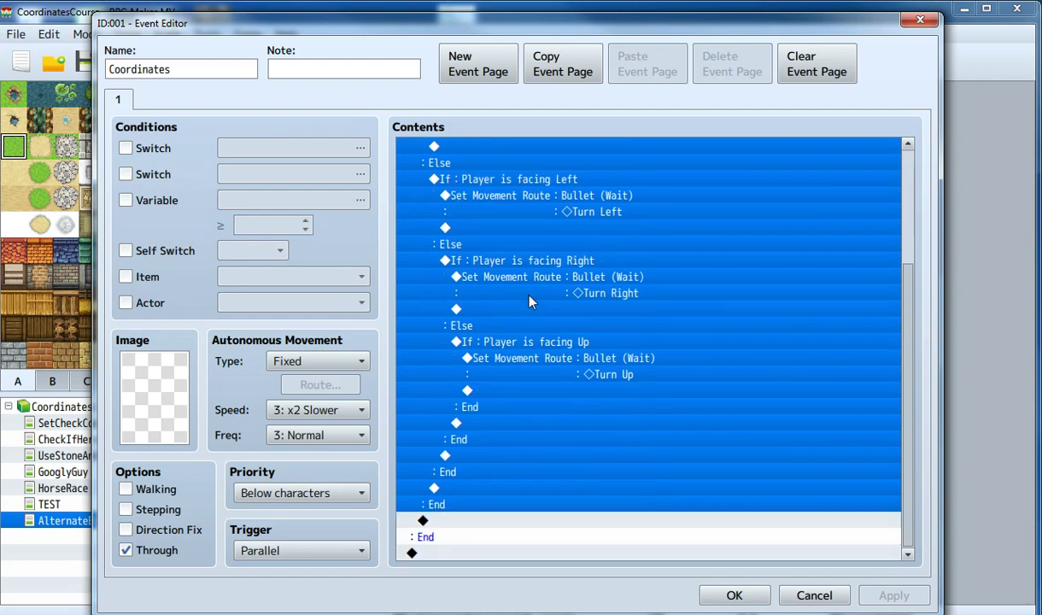
scroll(526, 319, "up", 4)
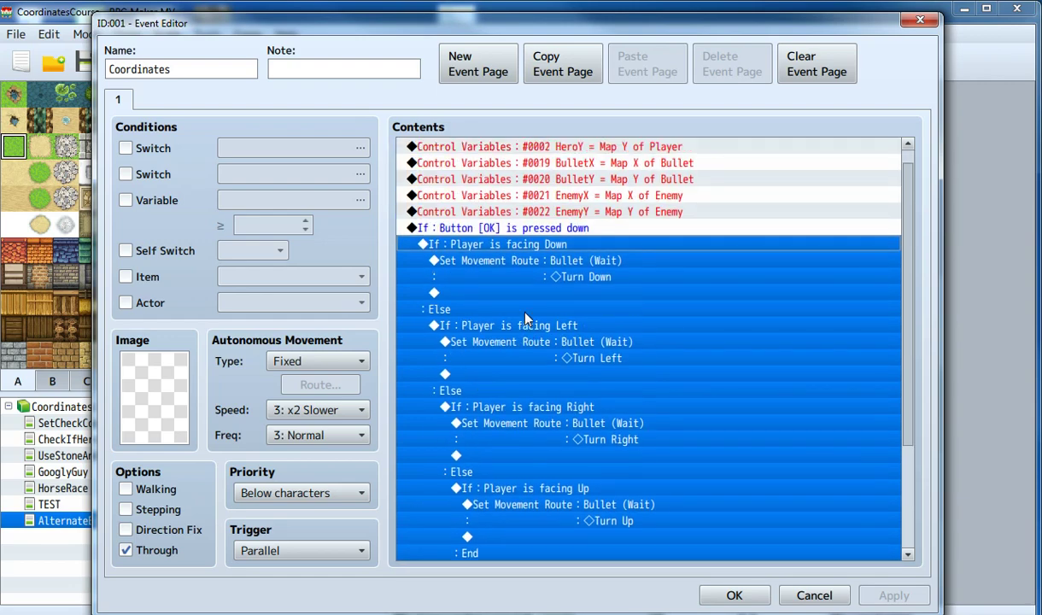
scroll(525, 319, "down", 4)
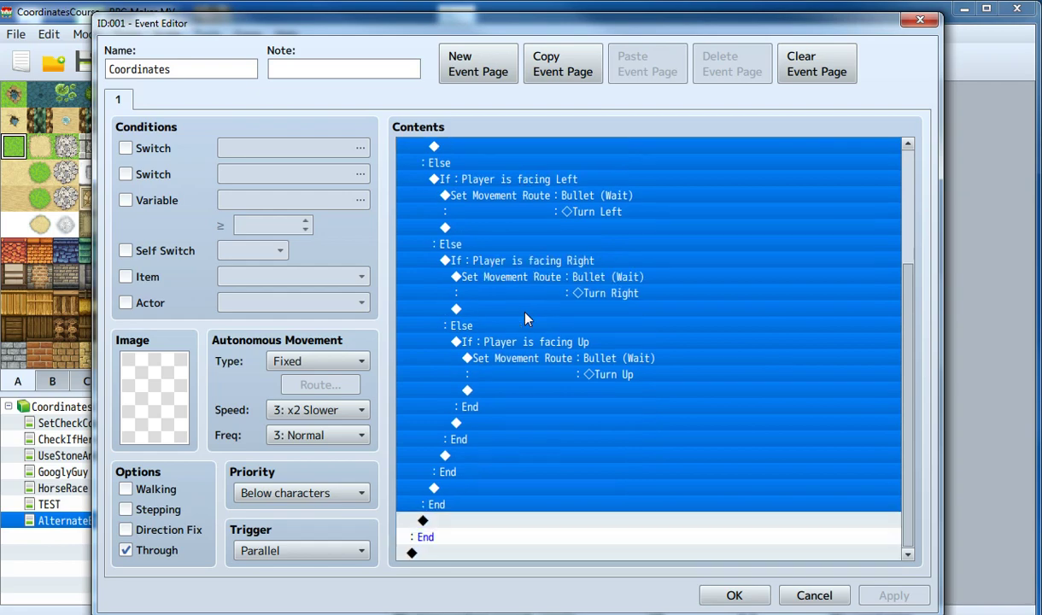
left_click(439, 522)
scroll(469, 272, "up", 2)
left_click(434, 179)
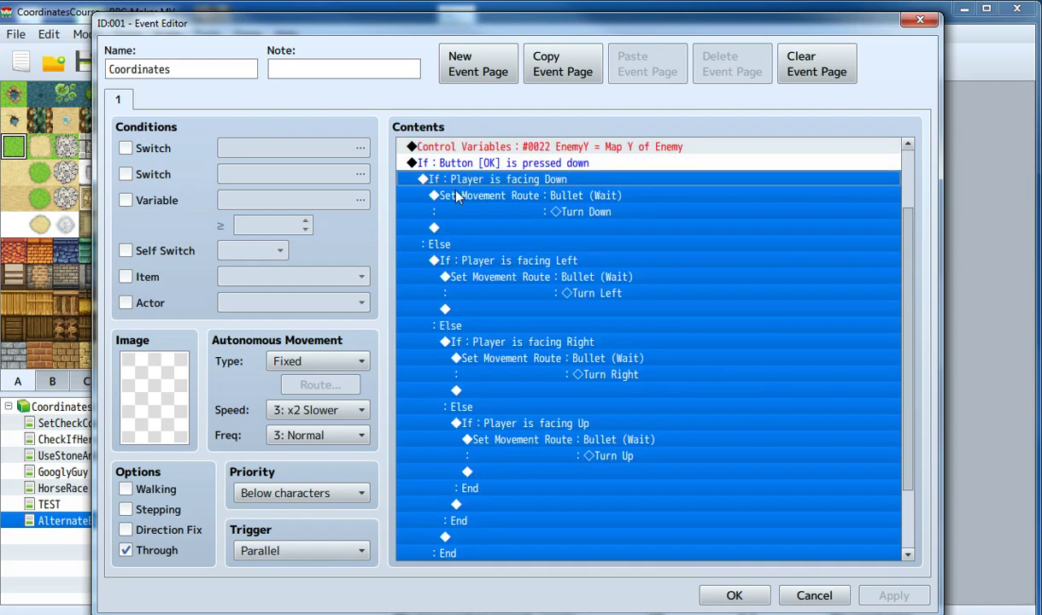
scroll(442, 501, "down", 2)
left_click(432, 522)
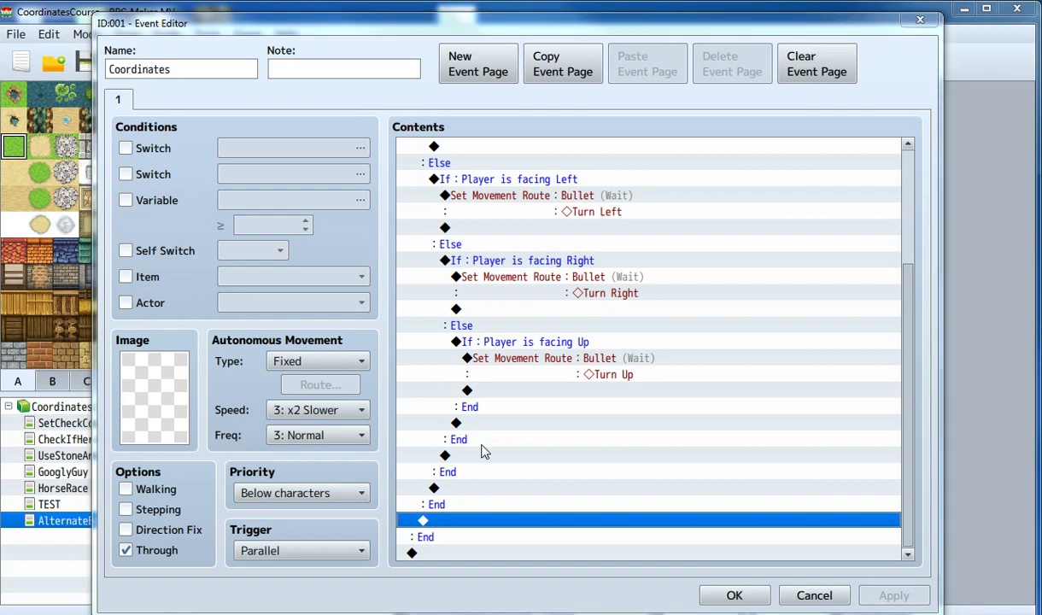
Insert Set Event Location moving Bullet to variables HeroX/HeroY, direction Retain
key("Return")
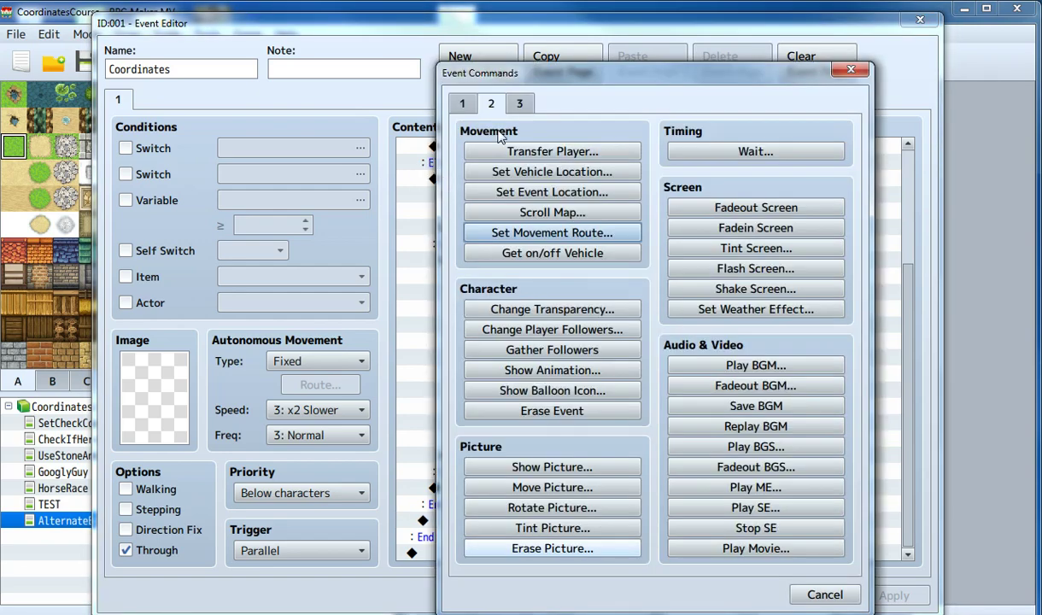
left_click(517, 191)
left_click(573, 219)
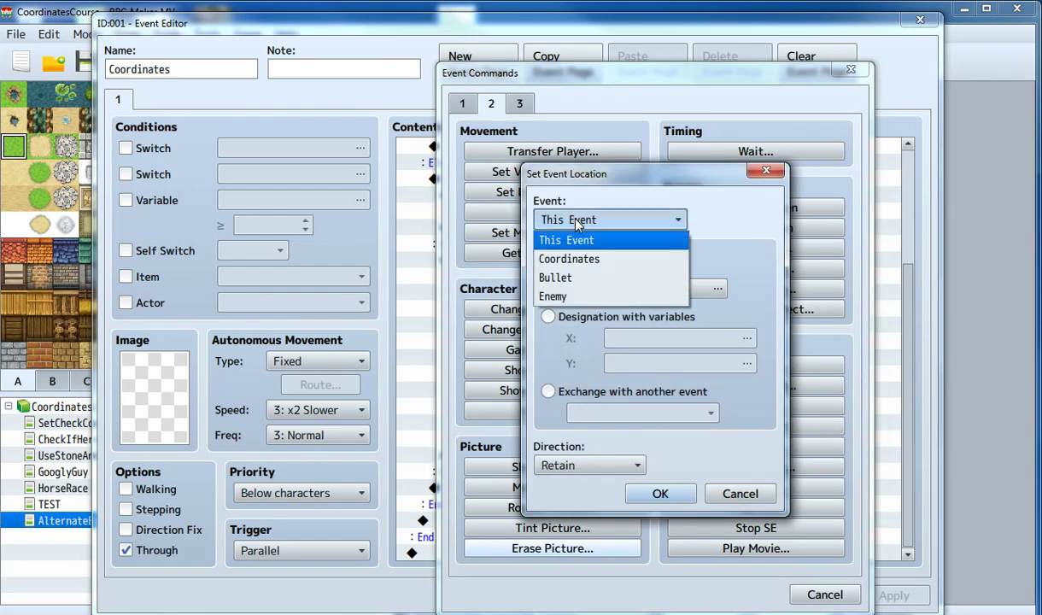
left_click(571, 280)
left_click(549, 317)
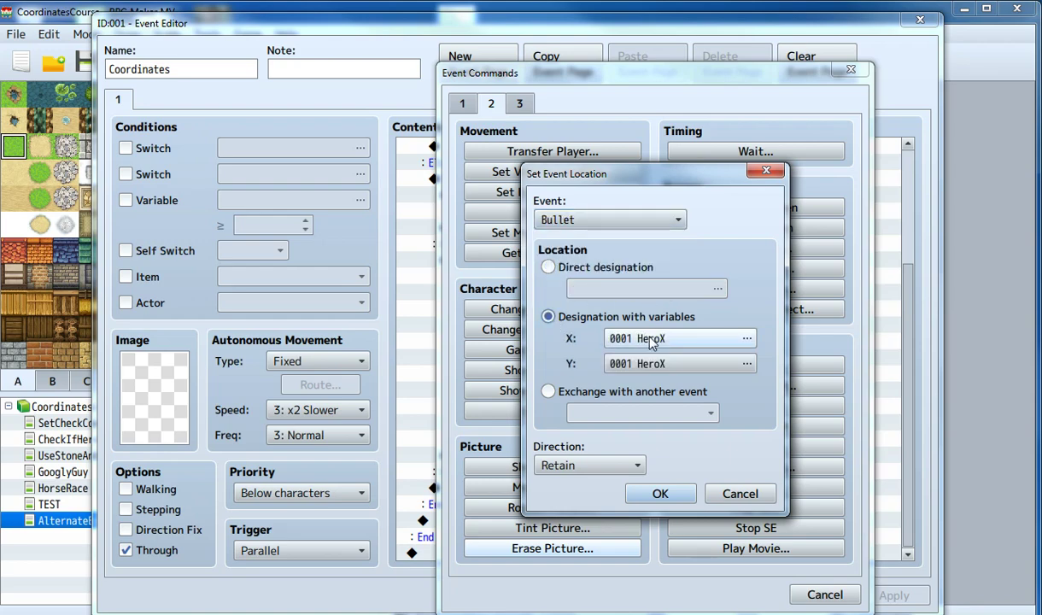
left_click(651, 366)
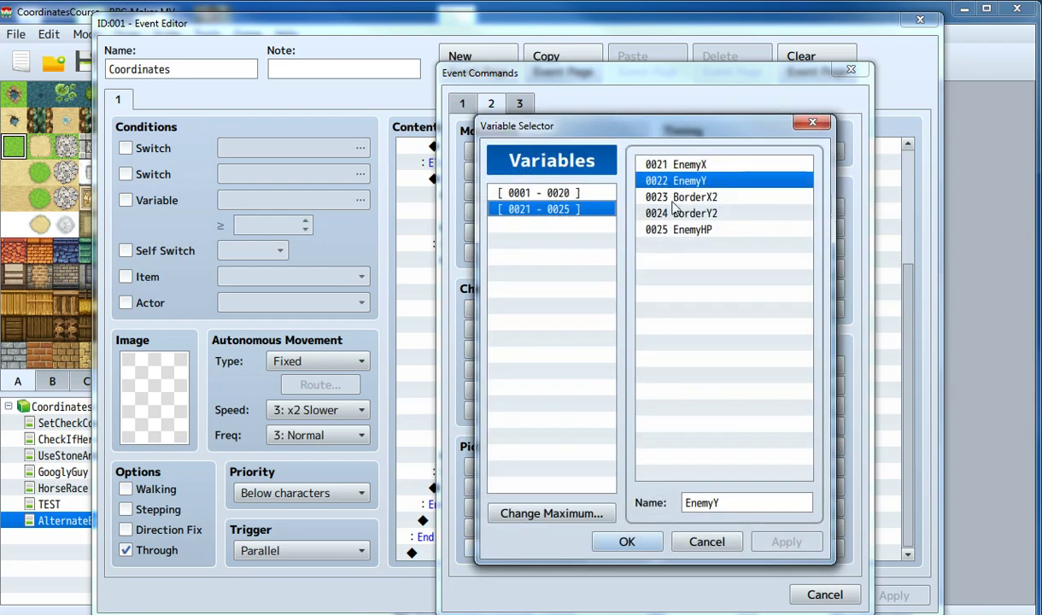
left_click(547, 193)
double_click(683, 182)
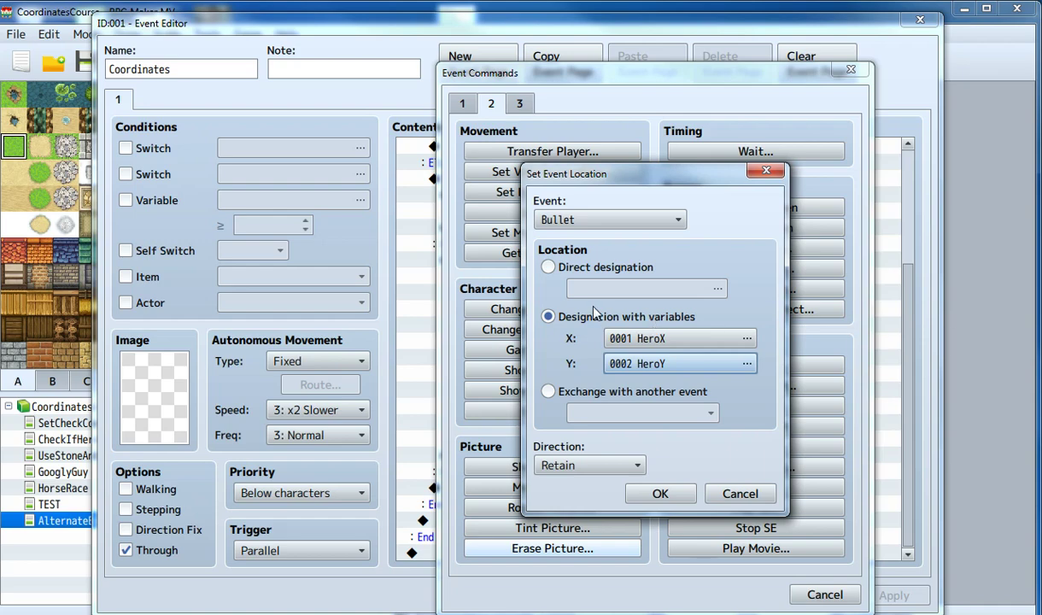
left_click(648, 501)
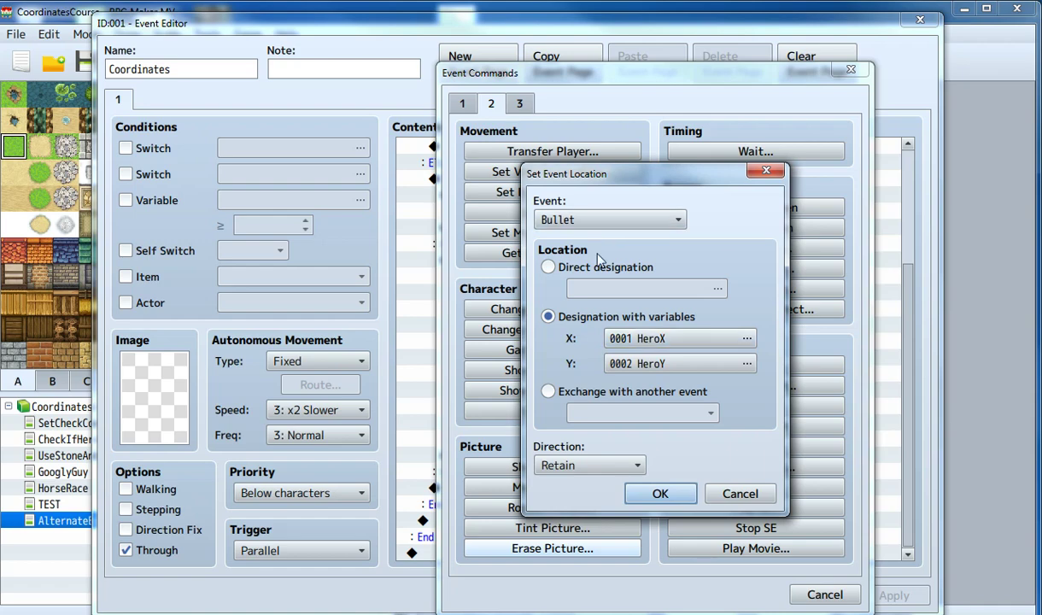
left_click(612, 468)
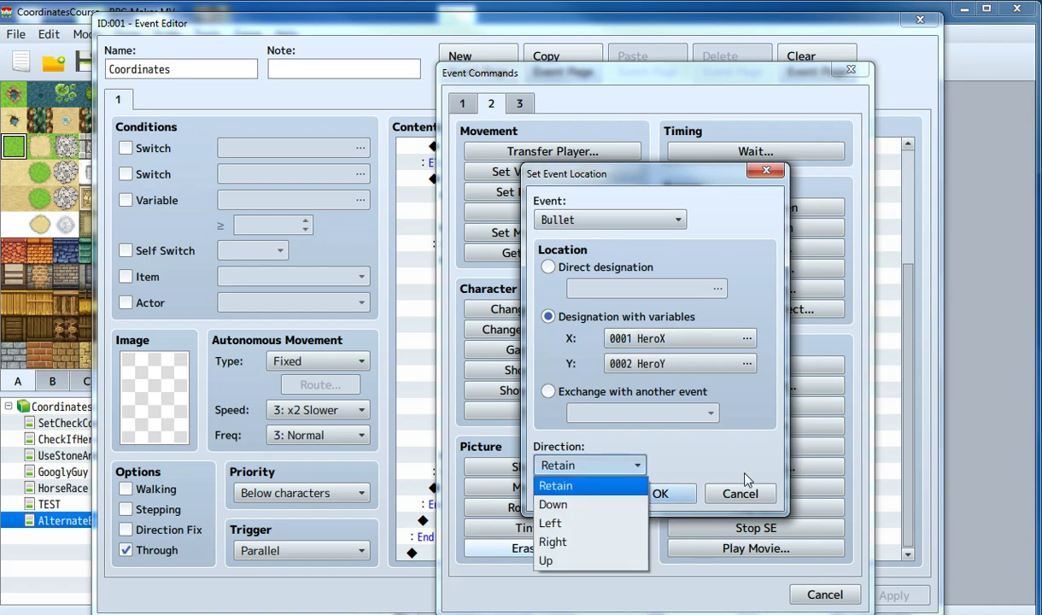
left_click(722, 478)
left_click(659, 495)
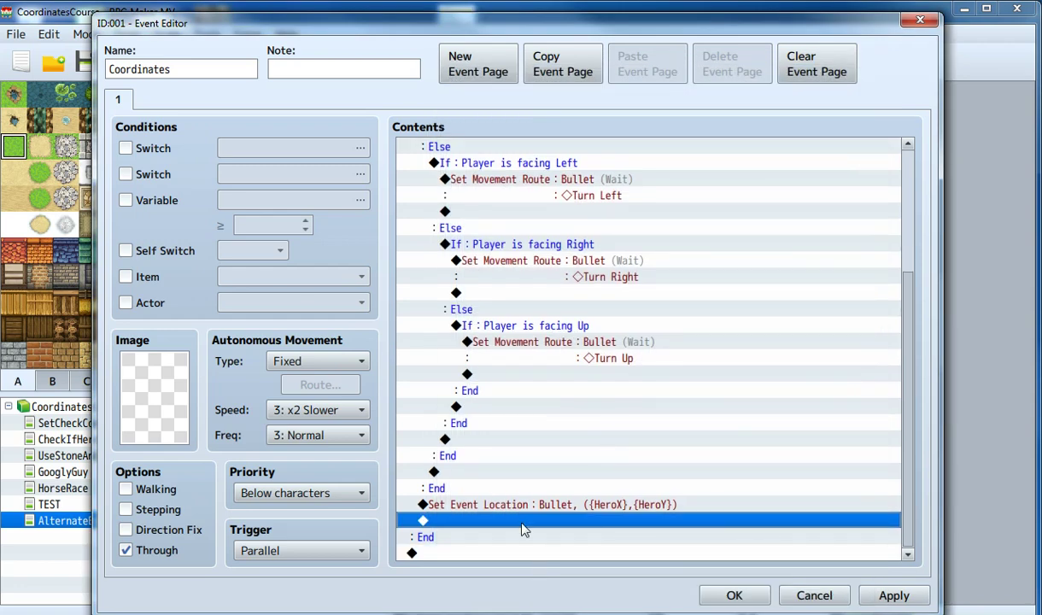
Close the Coordinates event, save the project and launch a CoordinatesCourse playtest
left_click(711, 598)
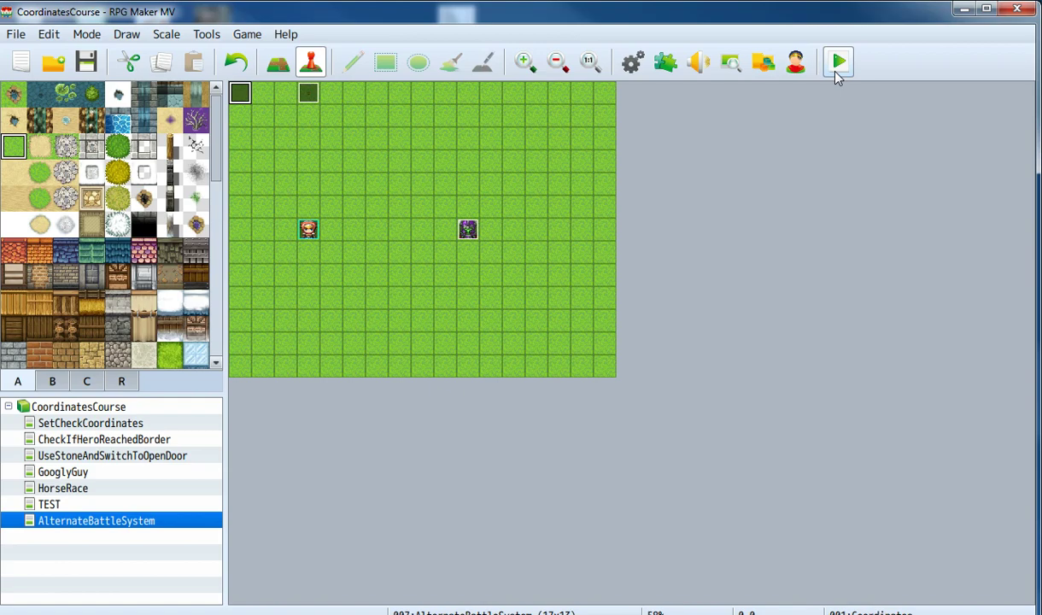
left_click(837, 70)
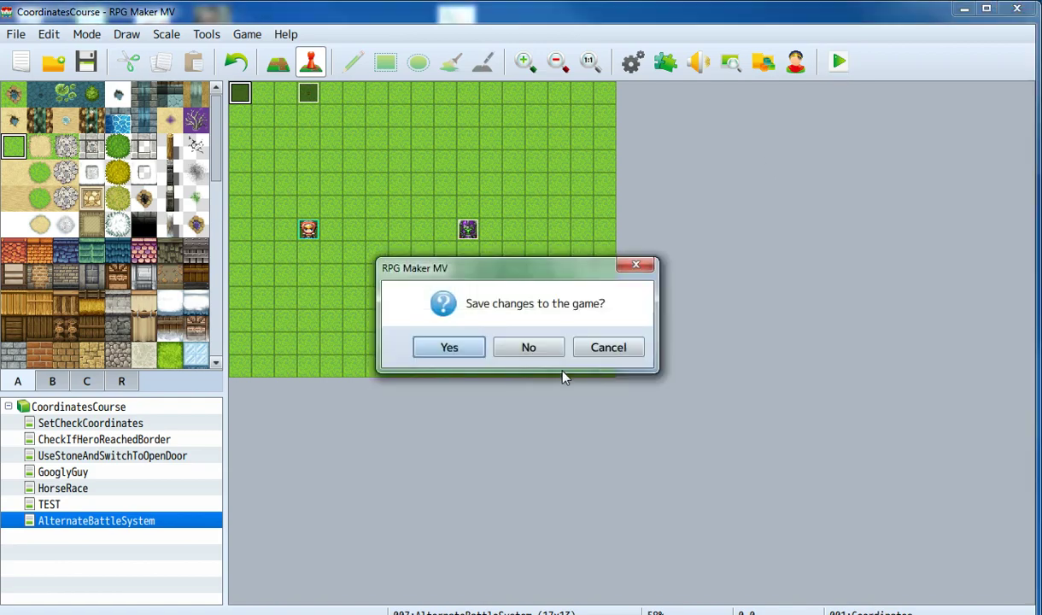
left_click(450, 352)
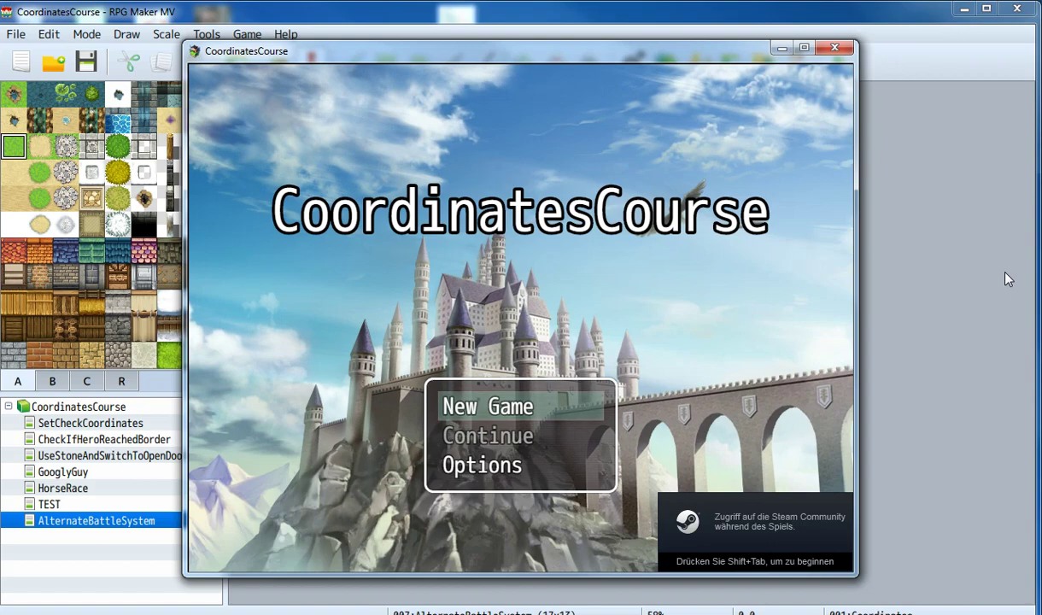
Start a New Game from the CoordinatesCourse title screen
key("Return")
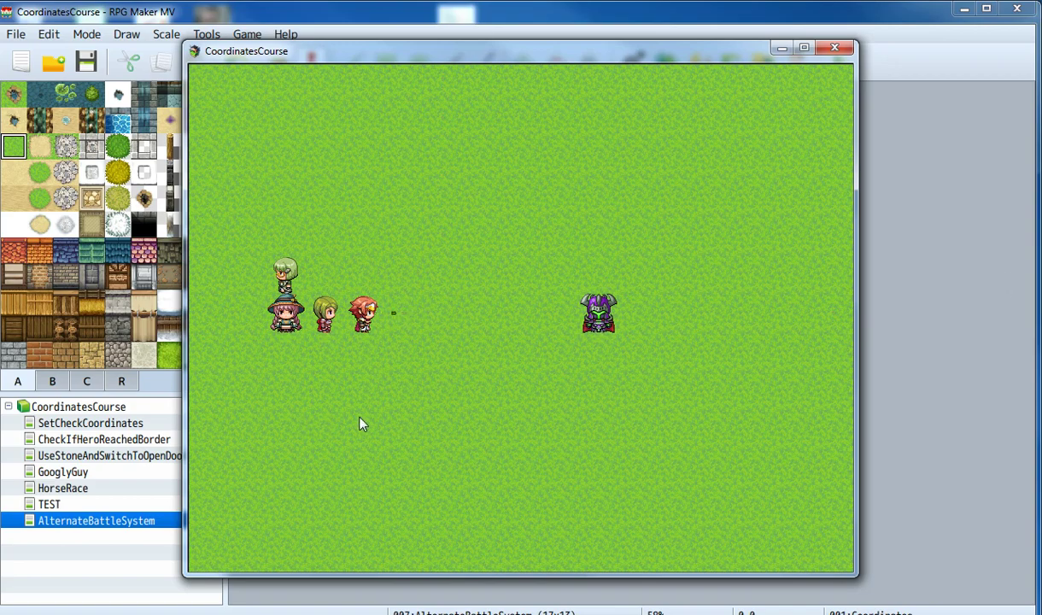
Close the playtest and select the empty line after Set Event Location in Coordinates
left_click(835, 48)
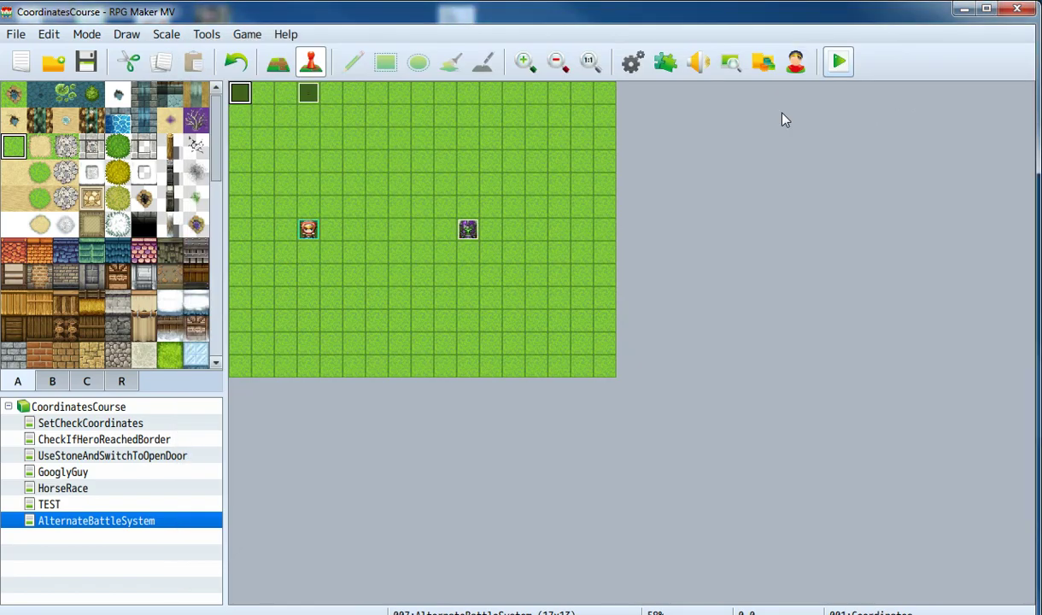
double_click(240, 96)
scroll(788, 396, "down", 4)
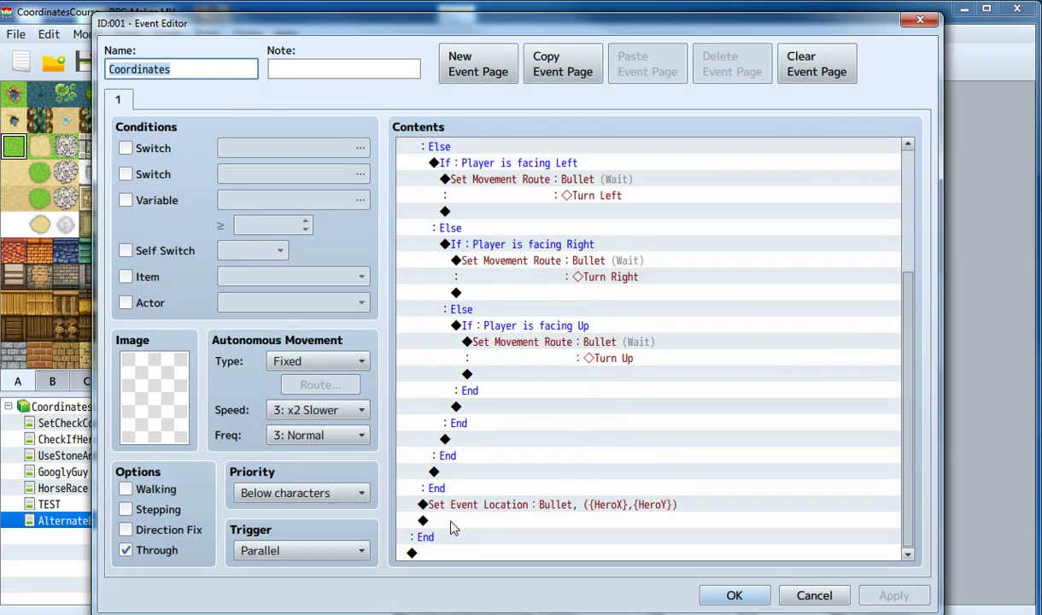
scroll(557, 346, "up", 4)
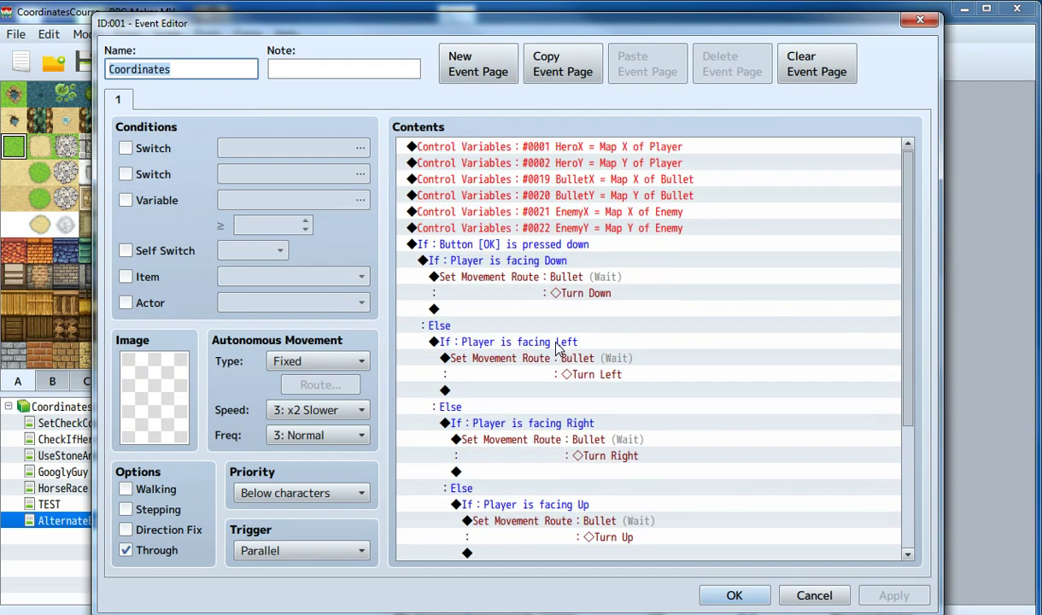
scroll(495, 299, "down", 3)
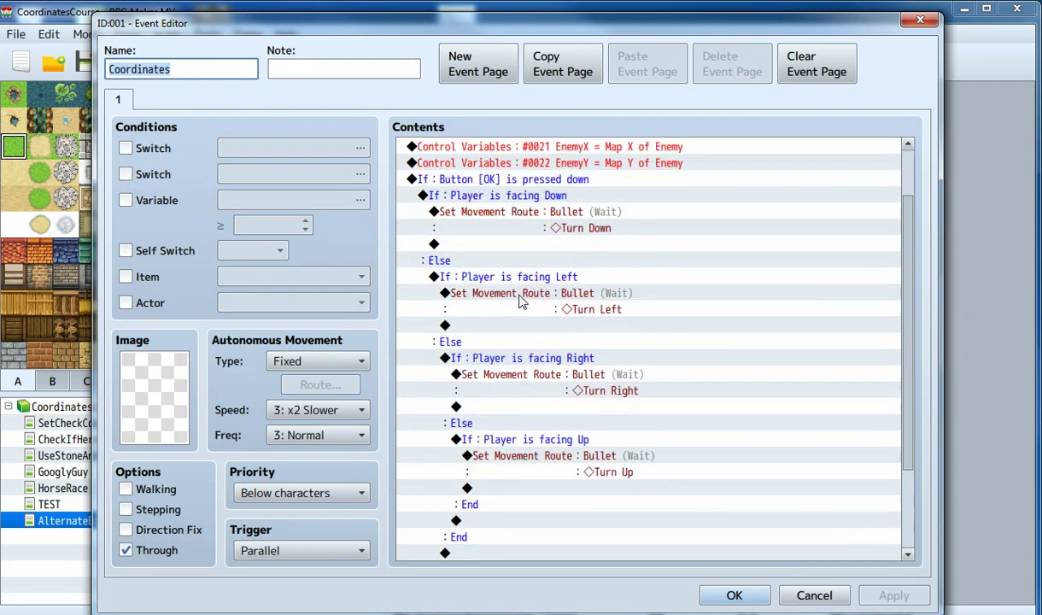
scroll(522, 300, "up", 4)
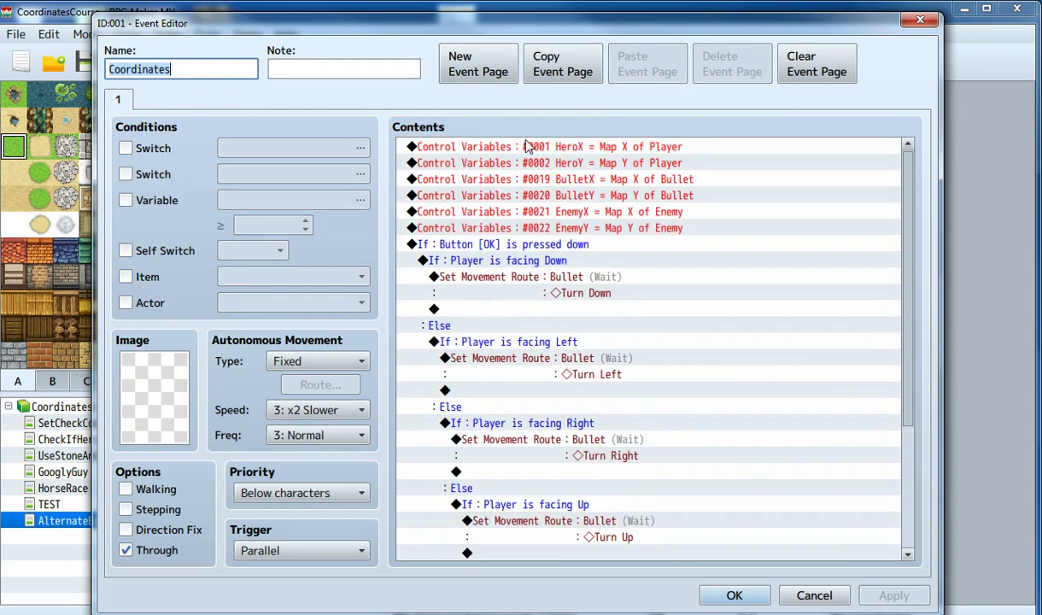
left_click(504, 147)
left_click(505, 229, "shift")
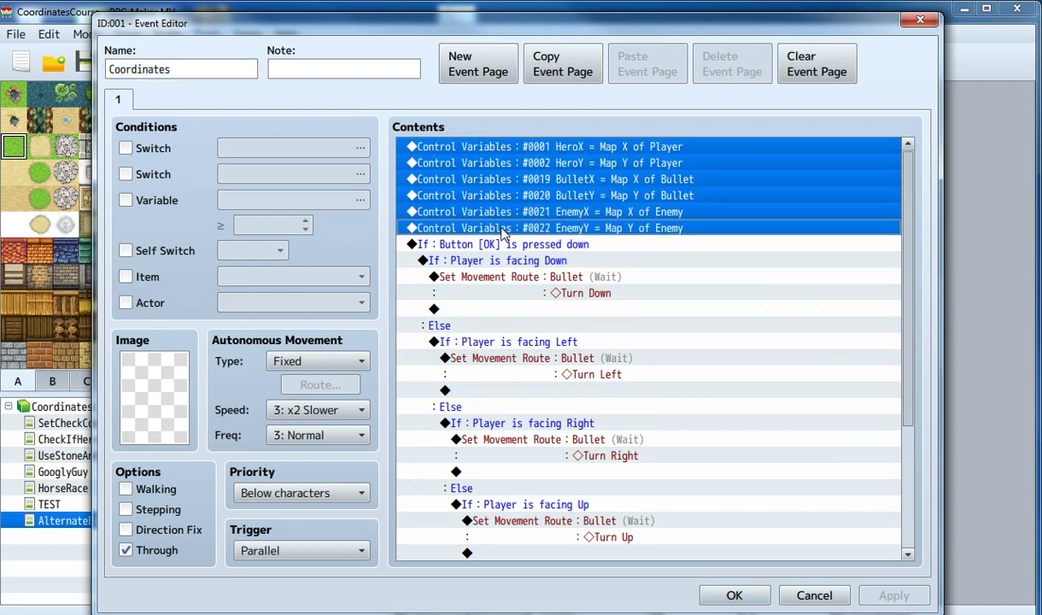
left_click(517, 245)
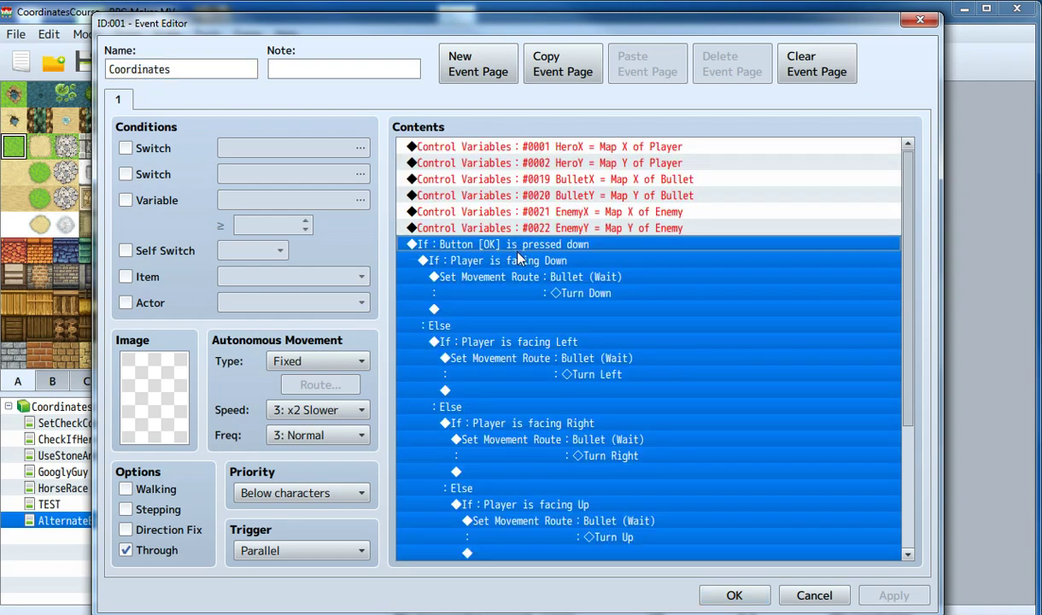
scroll(512, 257, "down", 4)
left_click(467, 523)
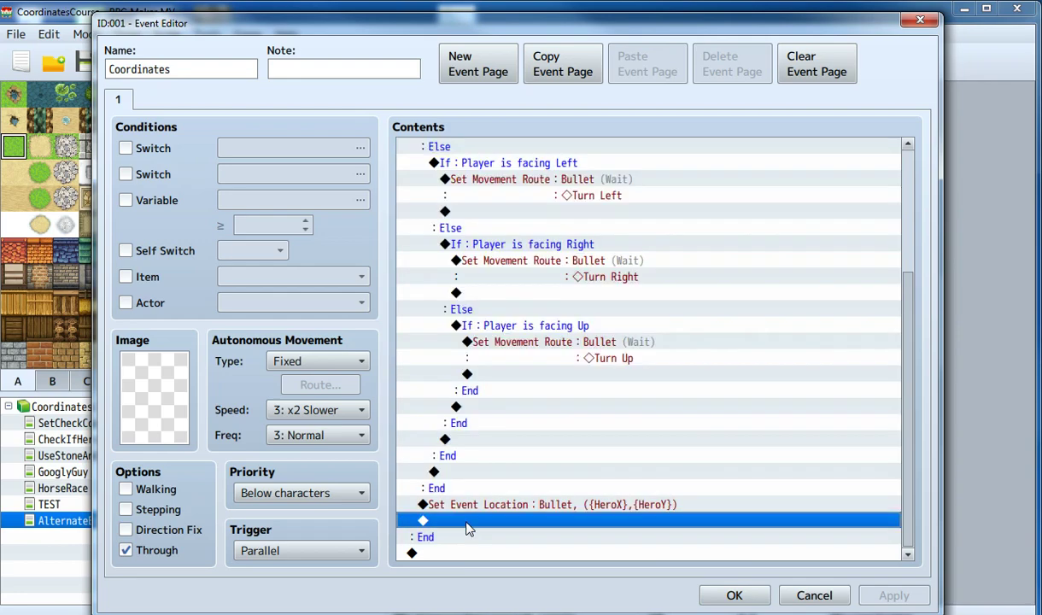
Add Control Switches setting #0004 ShotOn to ON
key("Return")
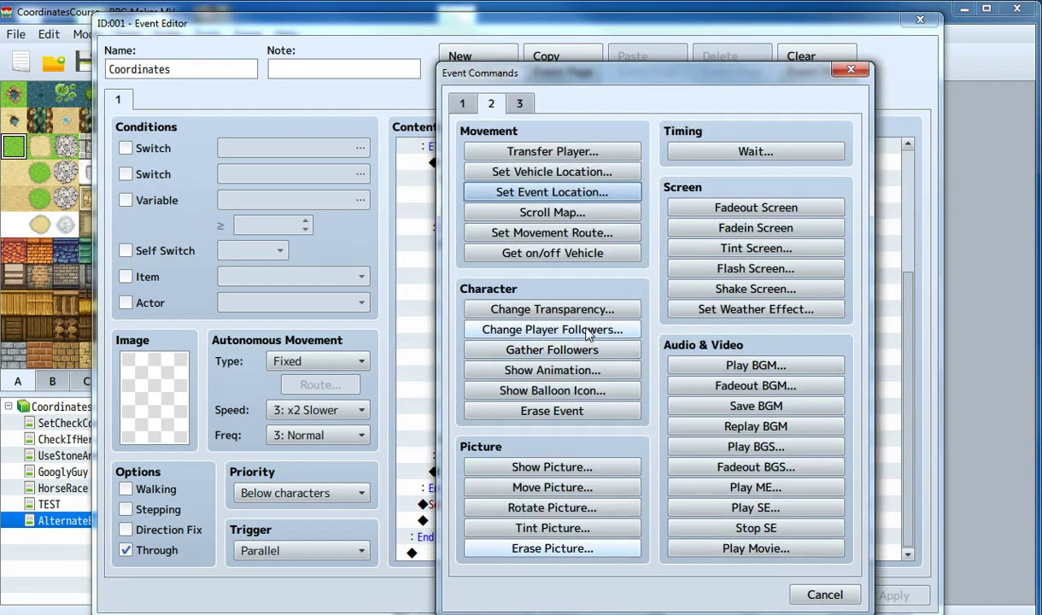
left_click(459, 103)
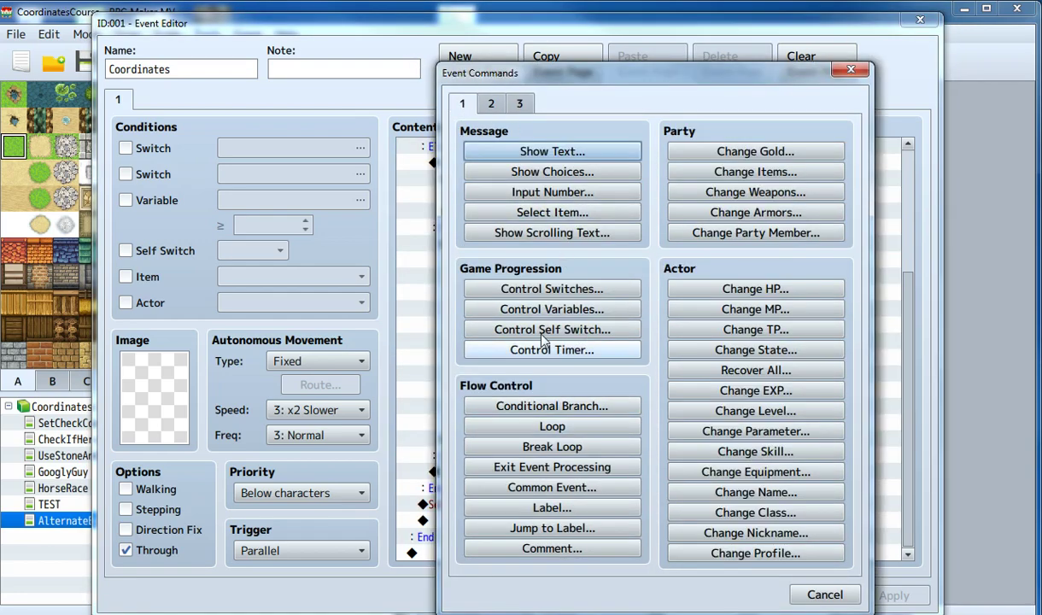
left_click(532, 293)
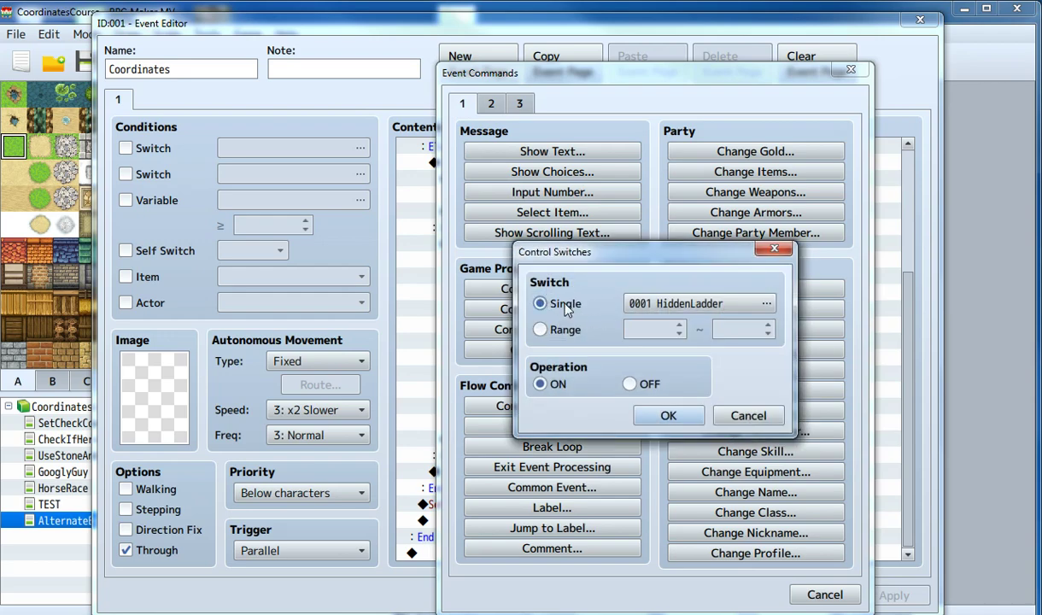
double_click(652, 302)
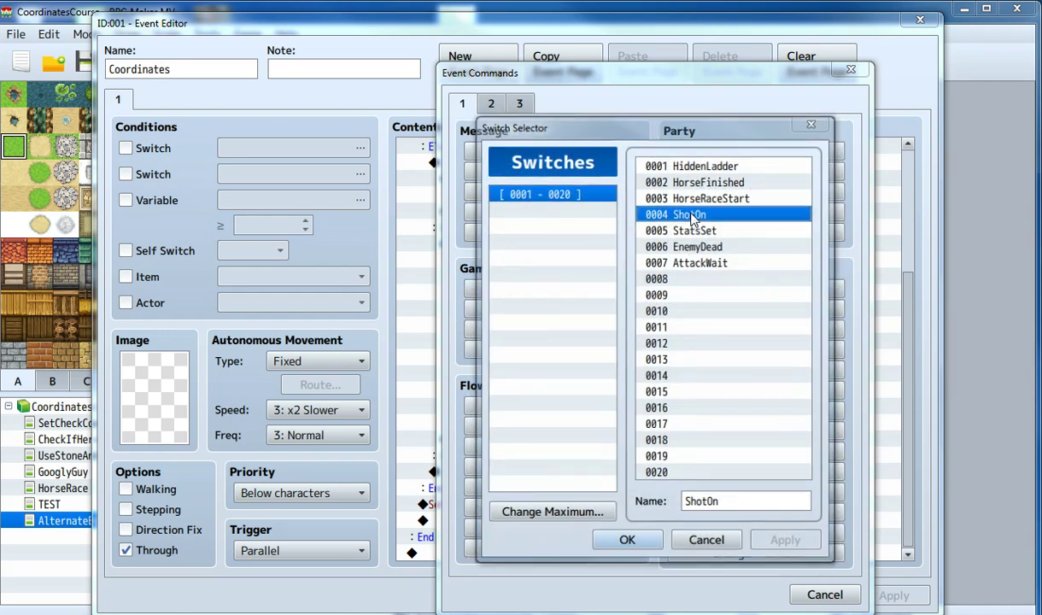
double_click(665, 213)
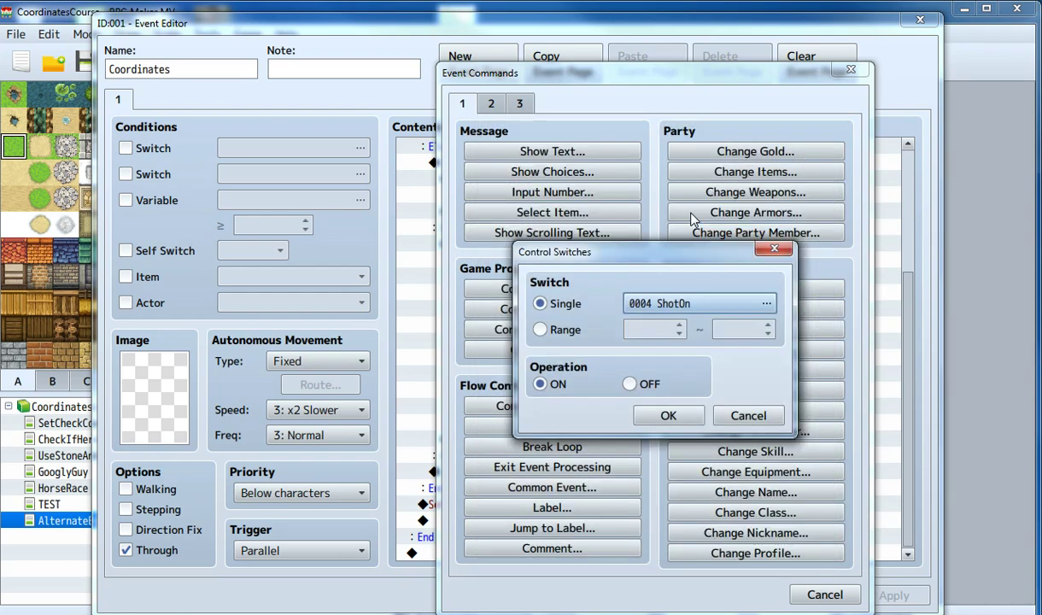
left_click(669, 417)
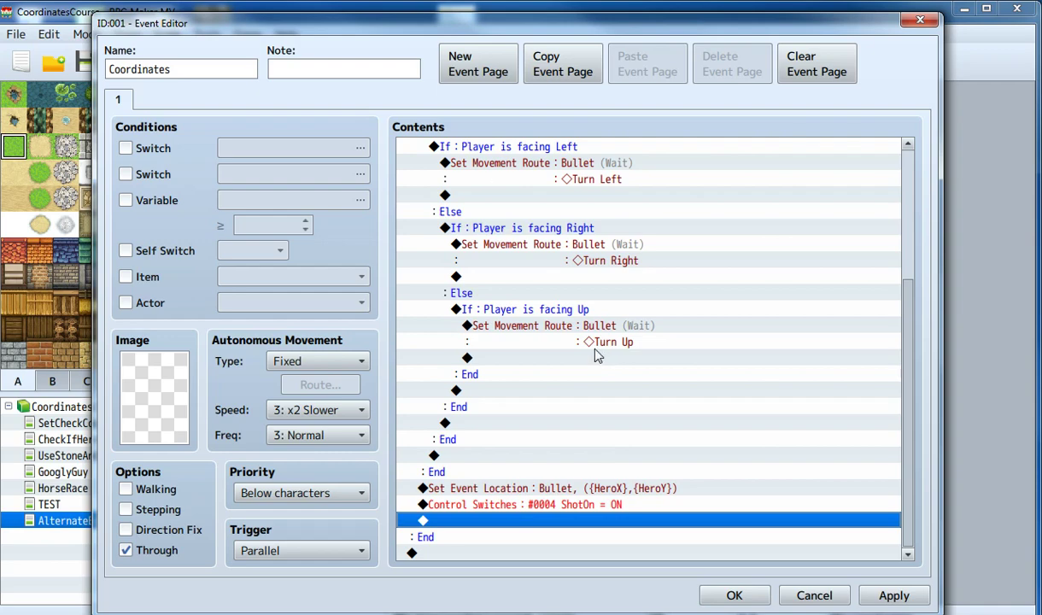
scroll(570, 416, "up", 5)
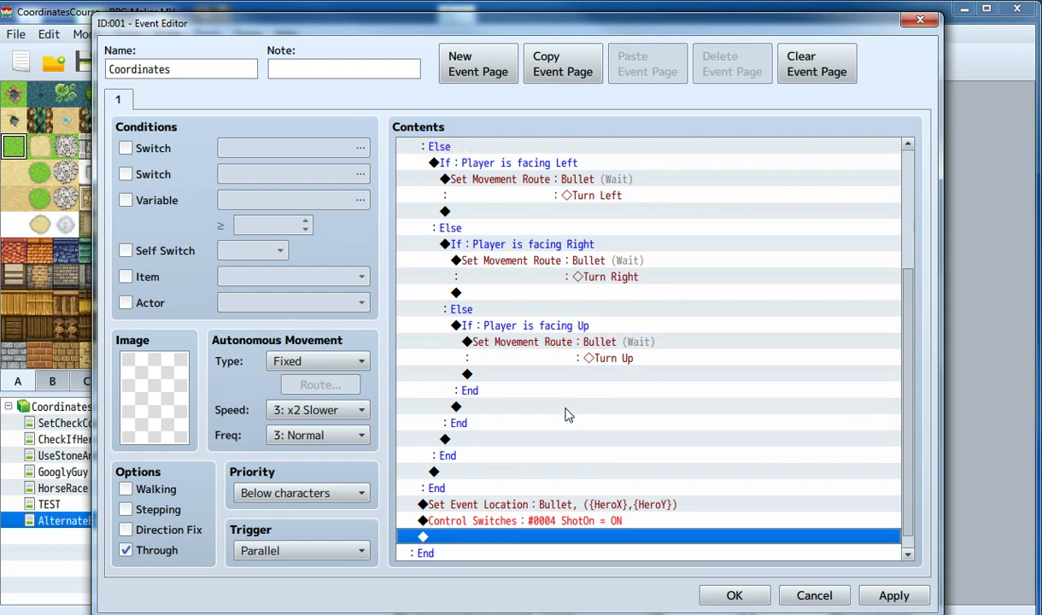
scroll(570, 416, "down", 5)
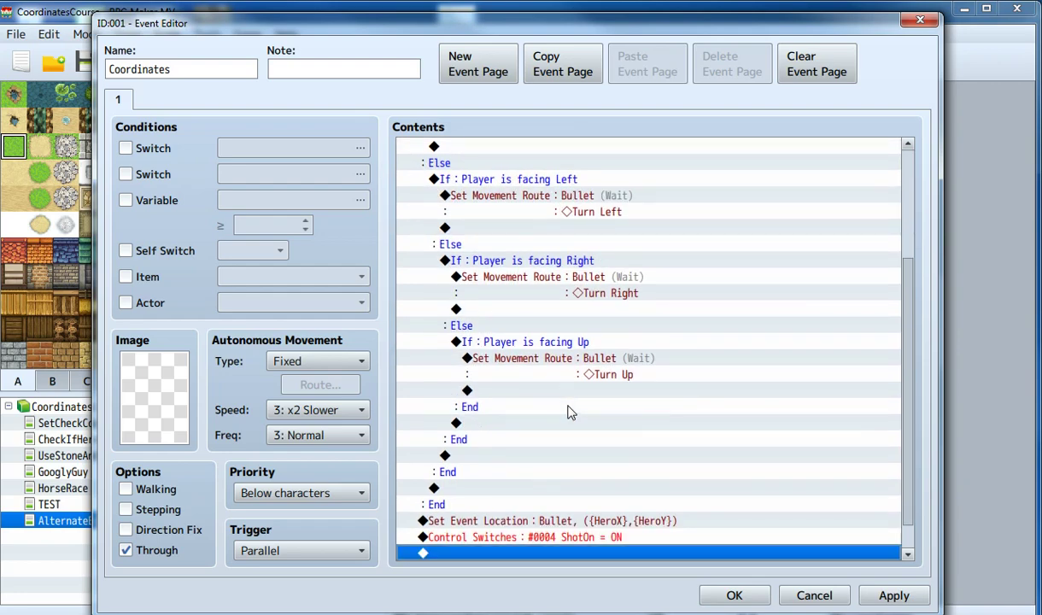
Add page 2 to Coordinates, conditioned on switch 0004 ShotOn with a Parallel trigger
left_click(478, 64)
left_click(126, 148)
left_click(274, 148)
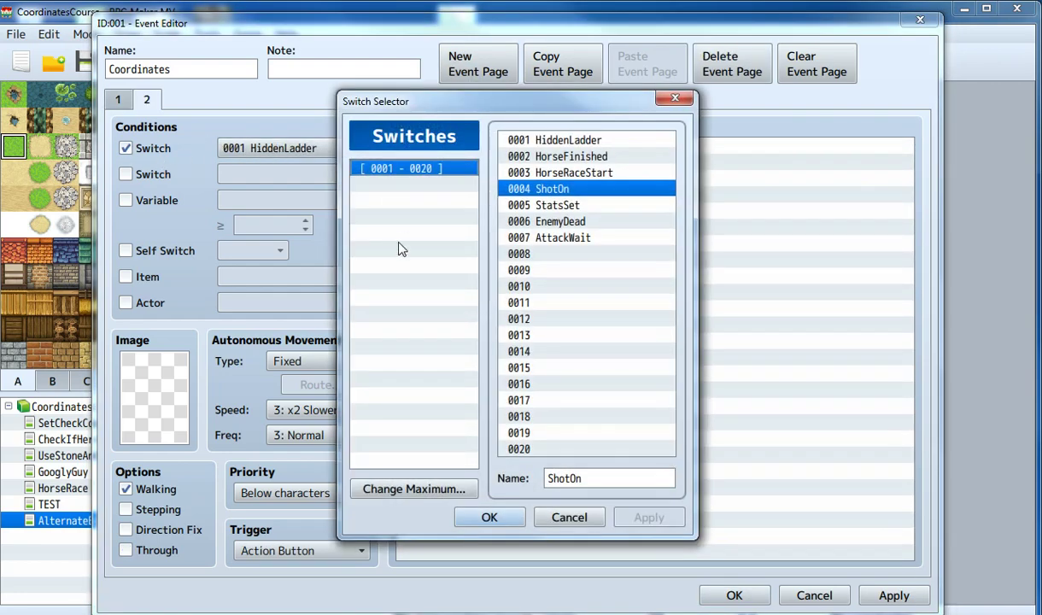
double_click(581, 192)
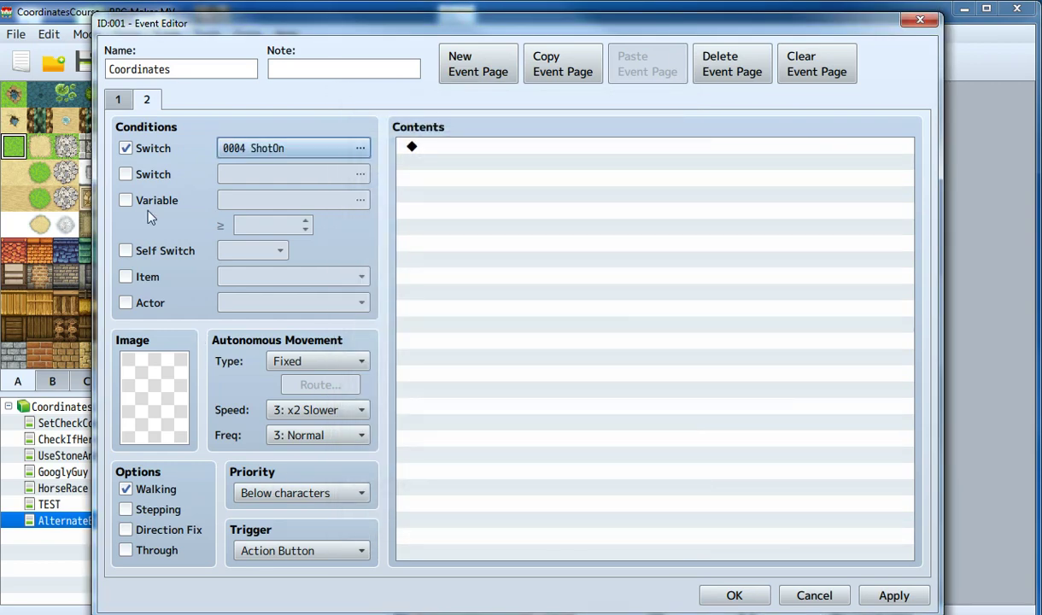
left_click(304, 552)
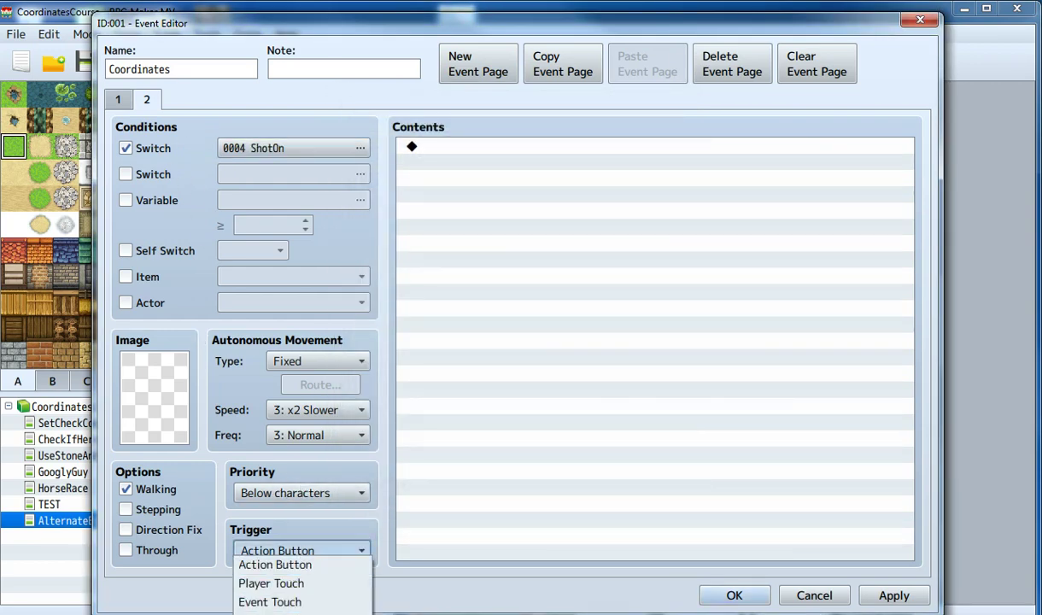
left_click(272, 614)
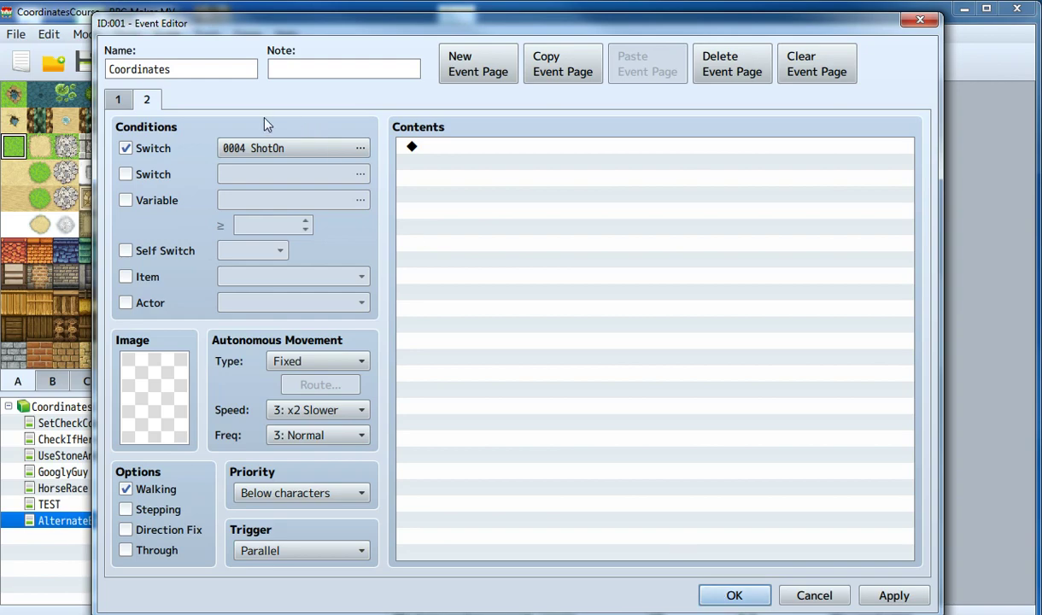
left_click(148, 101)
left_click(149, 101)
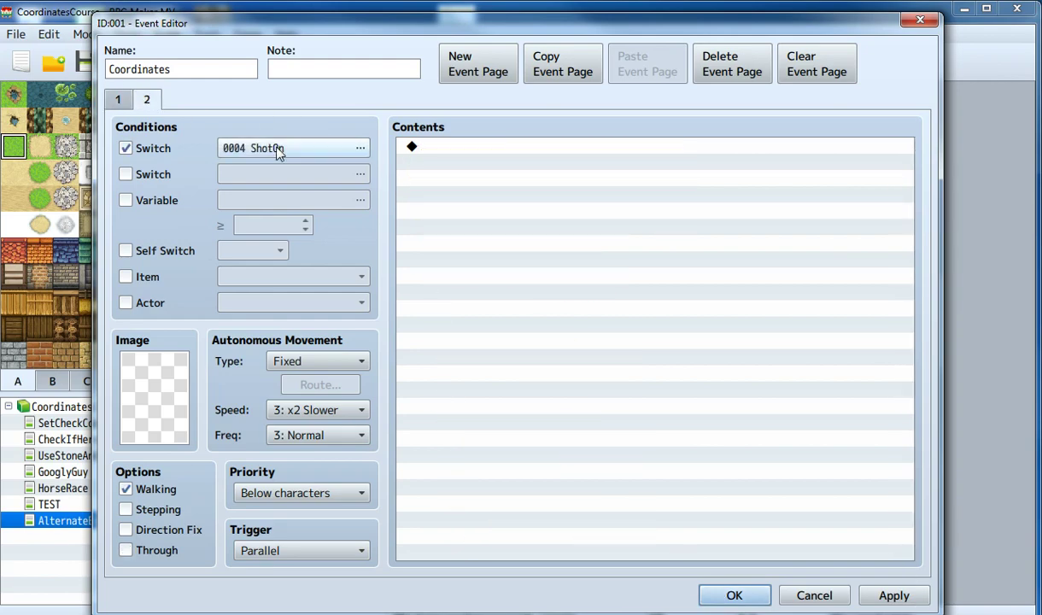
left_click(732, 593)
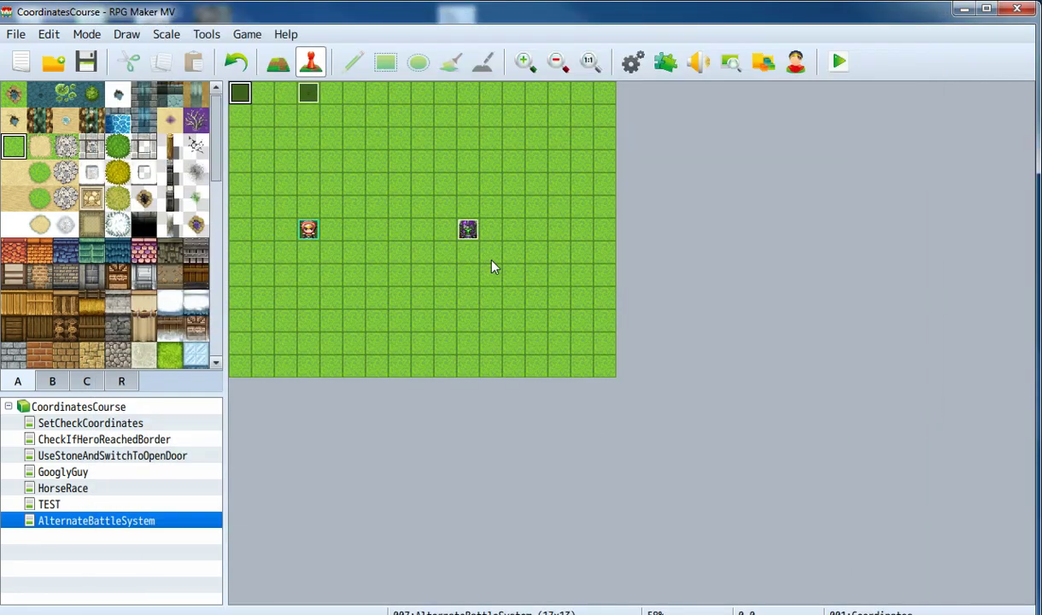
Make the Bullet event's page require switch 0004 ShotOn, then start a playtest
double_click(307, 94)
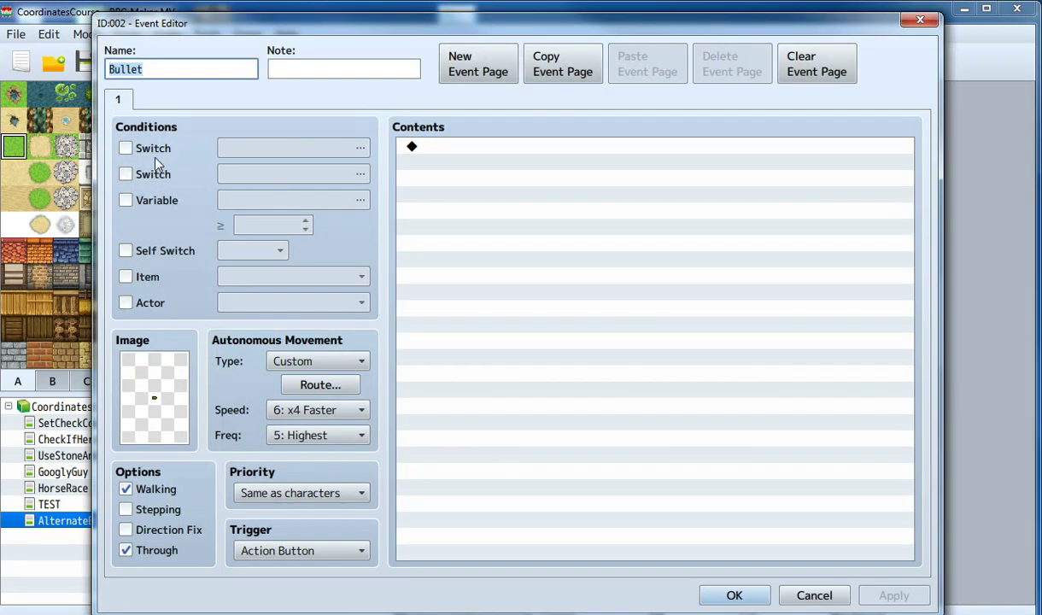
left_click(147, 145)
left_click(232, 148)
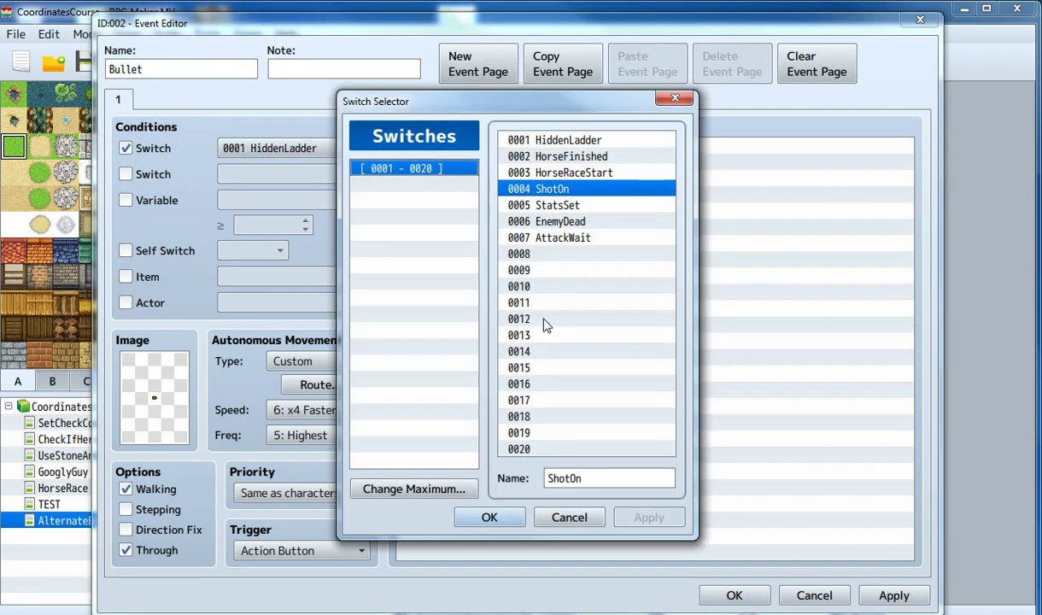
double_click(551, 189)
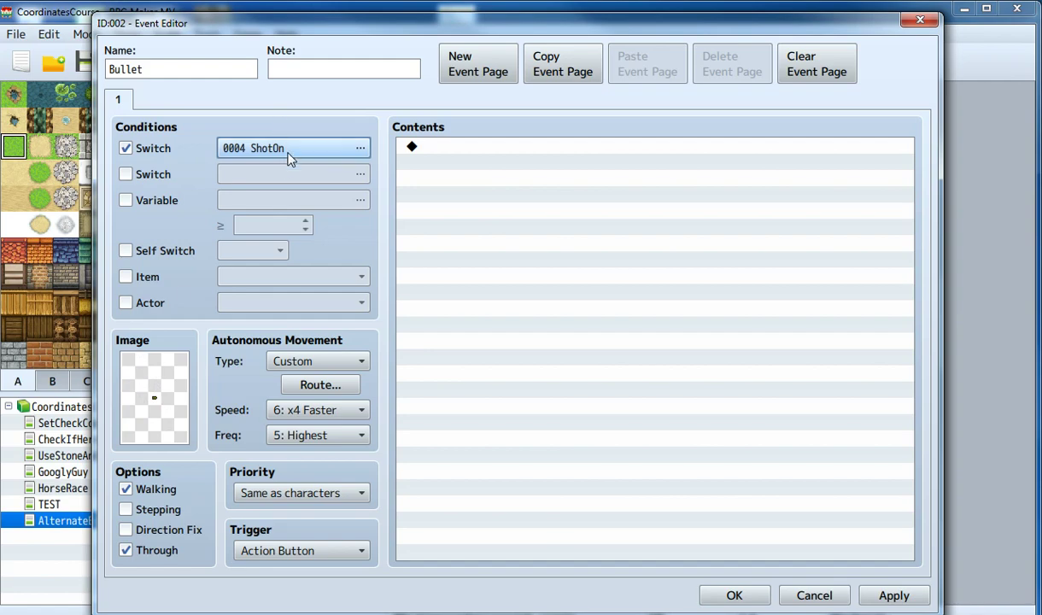
left_click(717, 596)
left_click(840, 62)
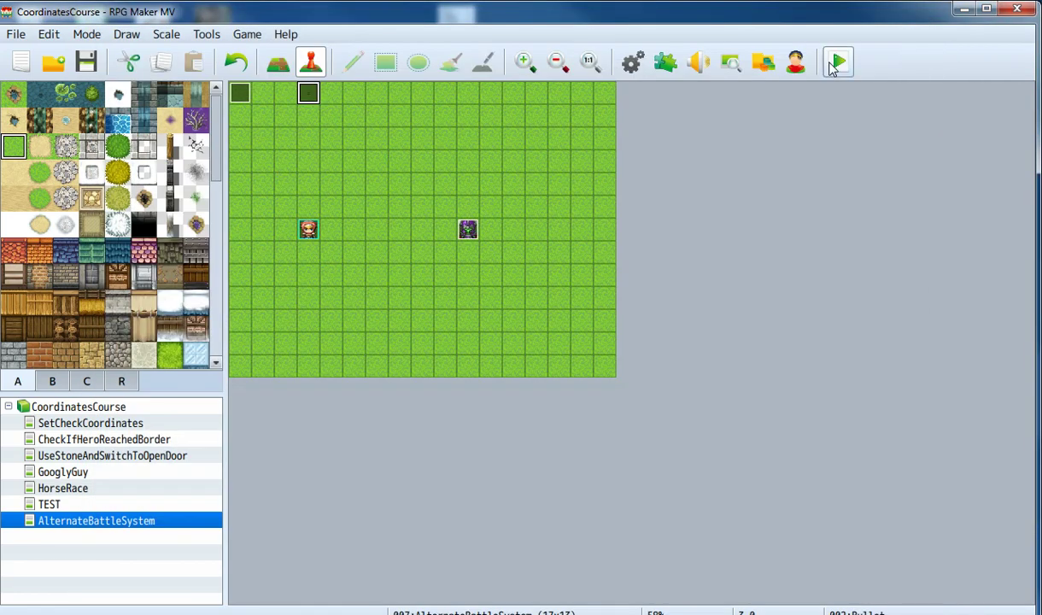
Save the project so the playtest runs with the party of four and the Enemy
left_click(435, 352)
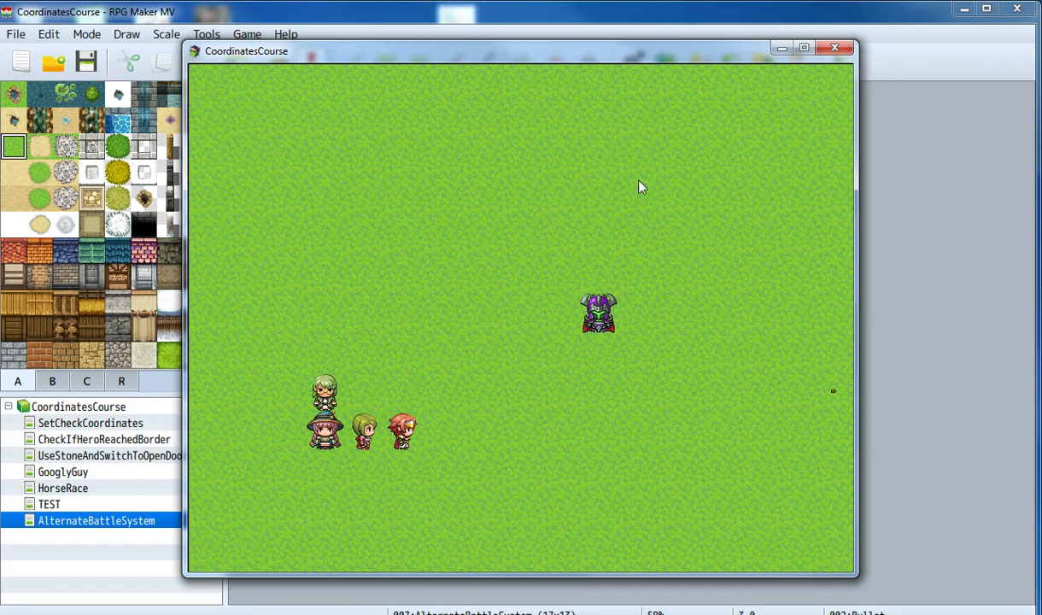
Close the playtest and set the Bullet page's trigger to Parallel
left_click(834, 49)
double_click(309, 91)
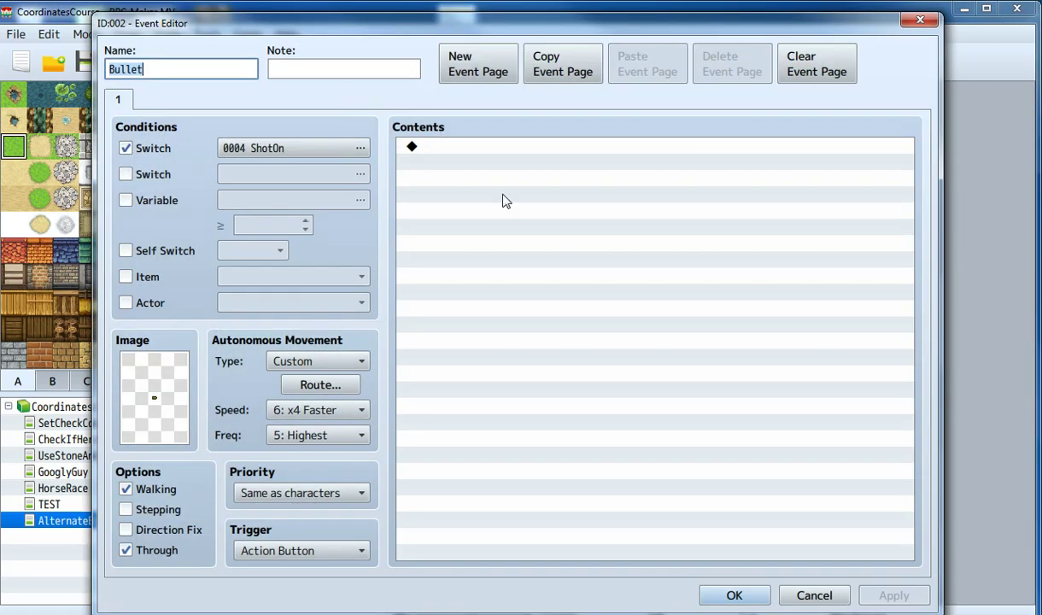
left_click(287, 551)
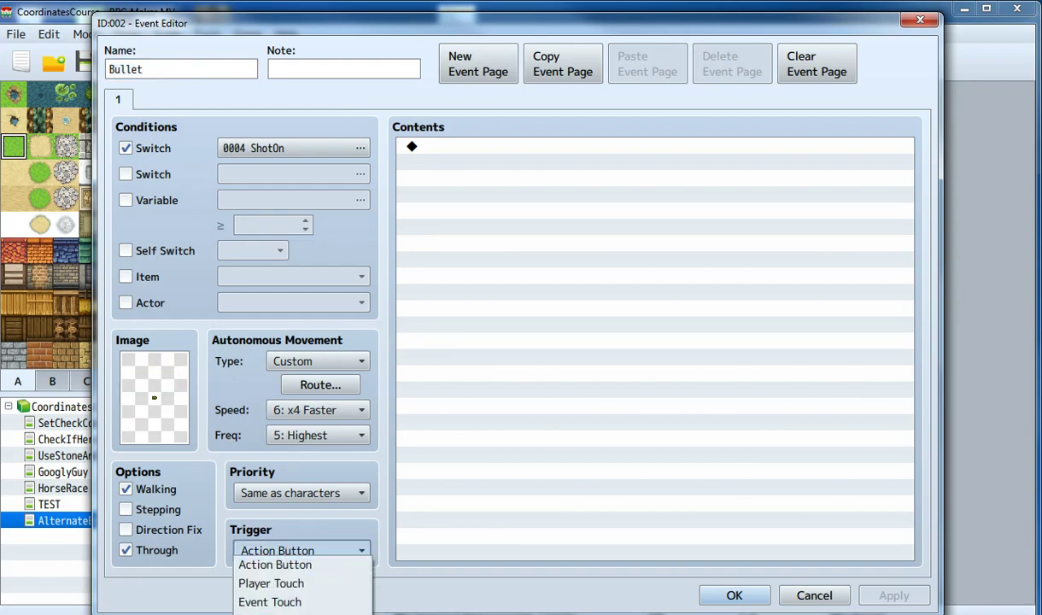
key("Down")
key("Down")
key("Down")
key("Down")
key("Return")
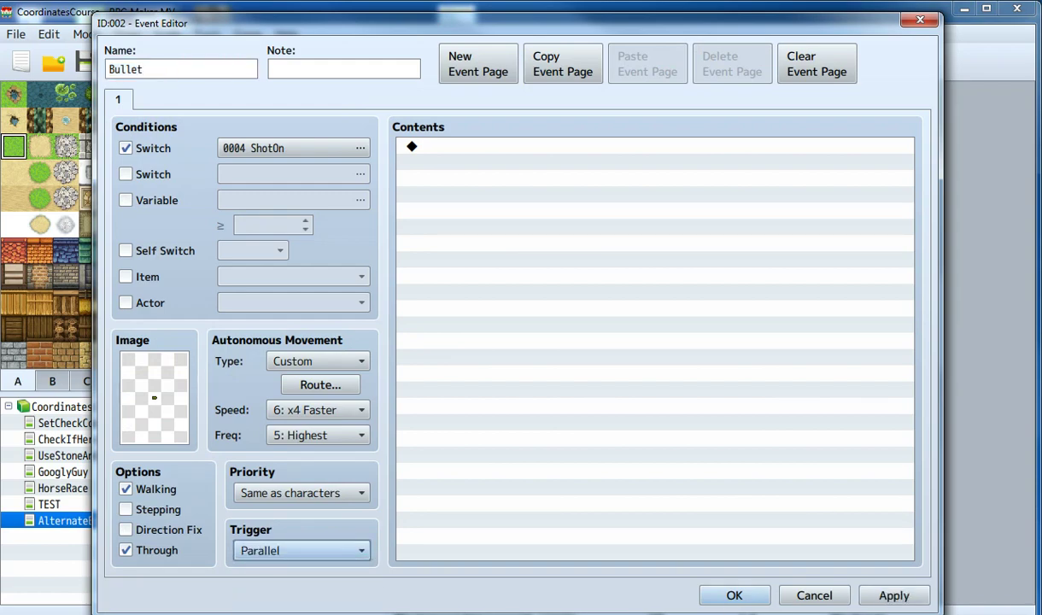
Add a Wait of 40 frames to the Bullet page
double_click(442, 173)
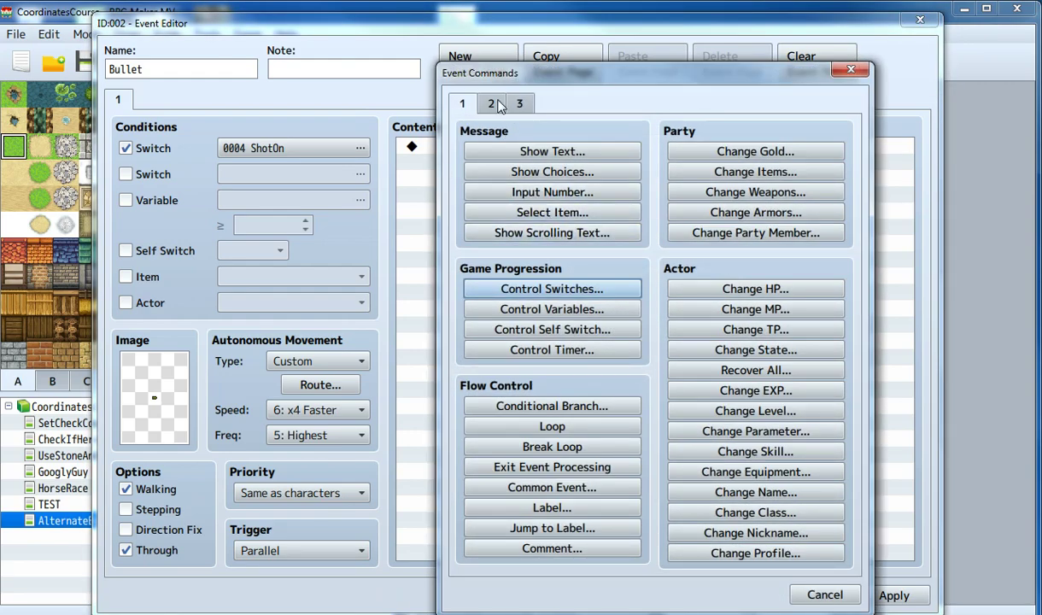
left_click(502, 104)
left_click(675, 152)
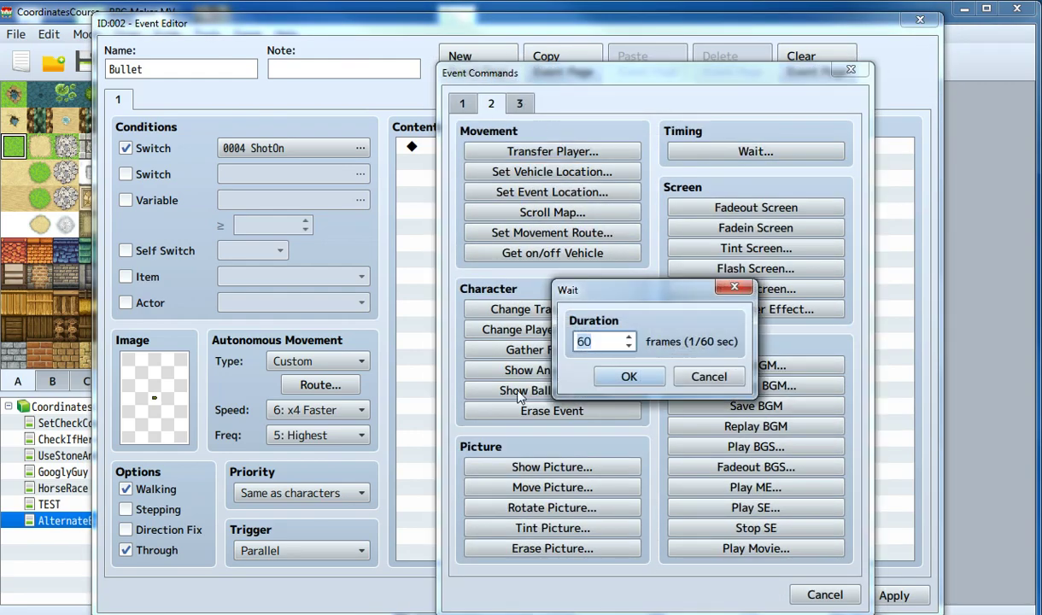
type("40")
left_click(625, 376)
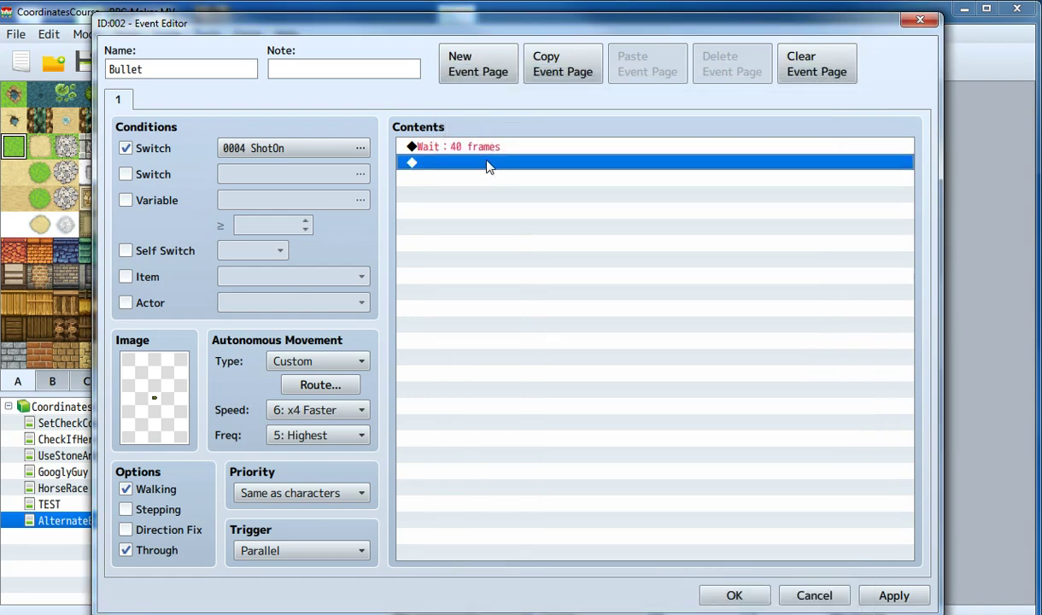
Add a Control Switches command setting ShotOn to OFF after the wait
double_click(489, 167)
left_click(463, 104)
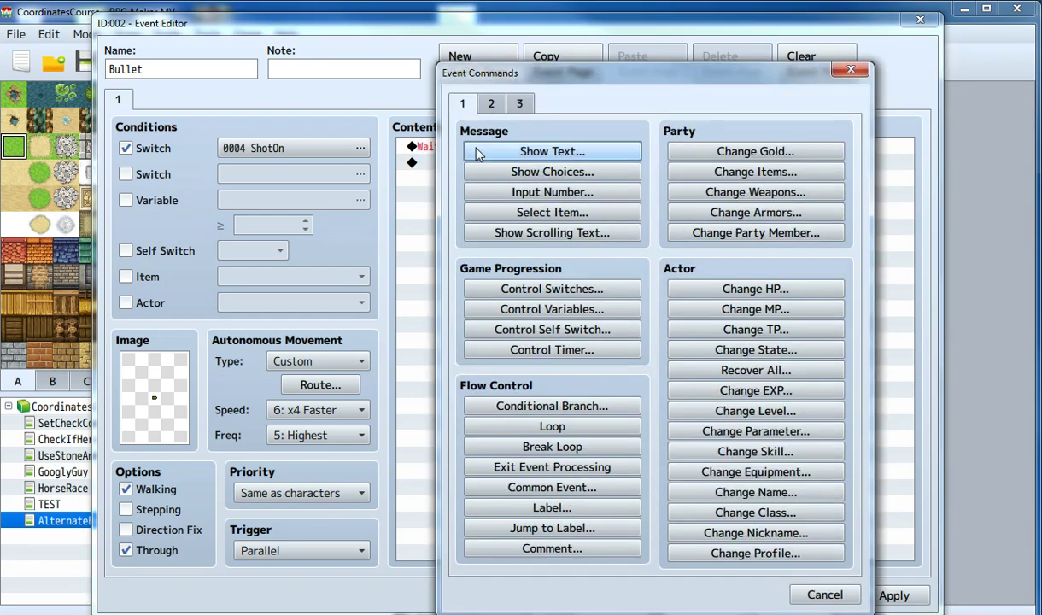
left_click(566, 289)
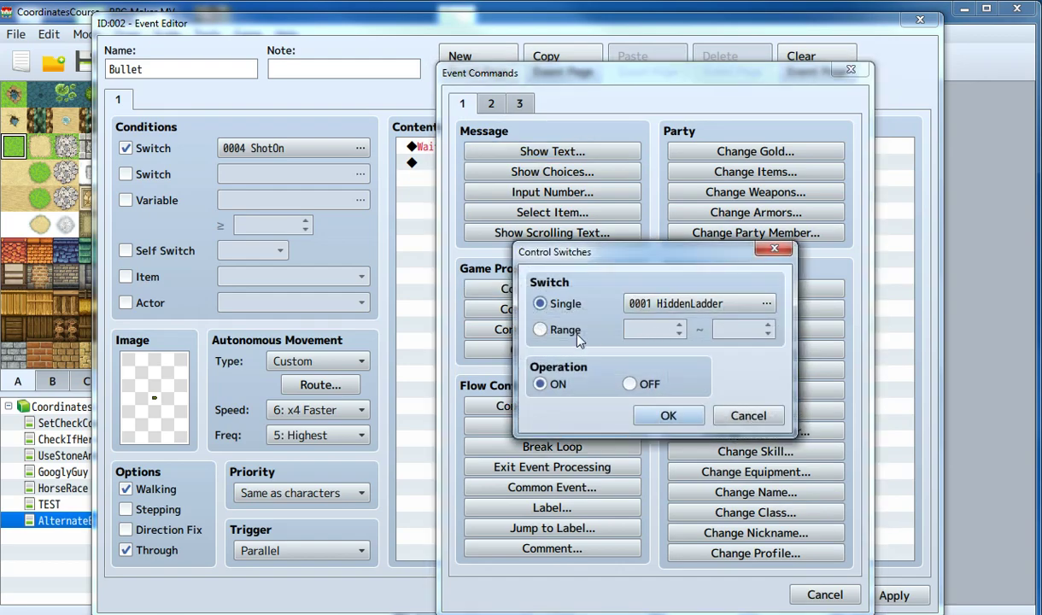
left_click(702, 304)
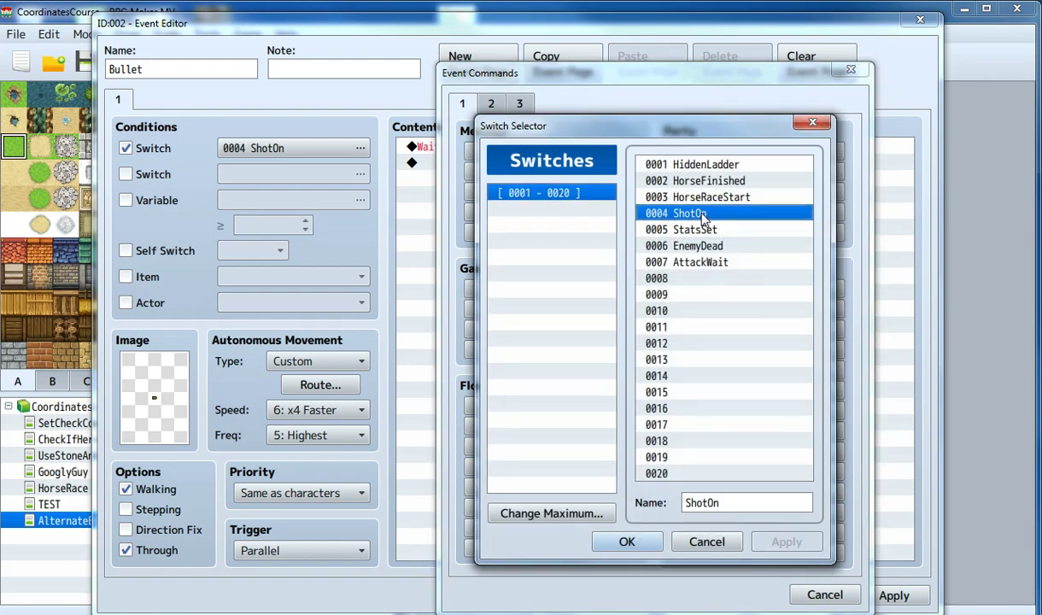
double_click(702, 218)
left_click(635, 381)
left_click(670, 415)
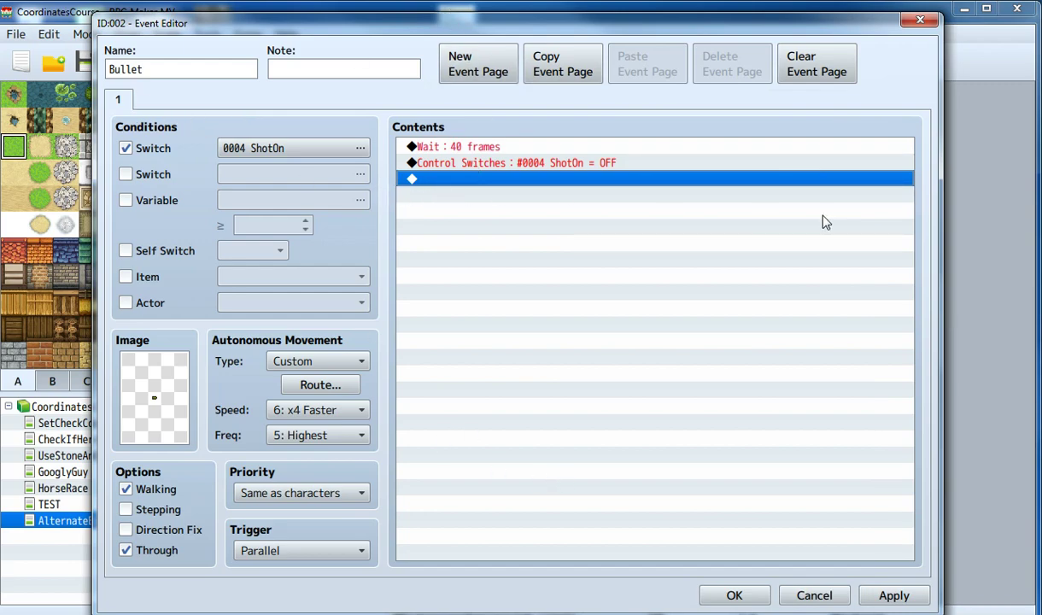
Check the new commands, save the Bullet event, and open the Coordinates event
left_click(459, 149)
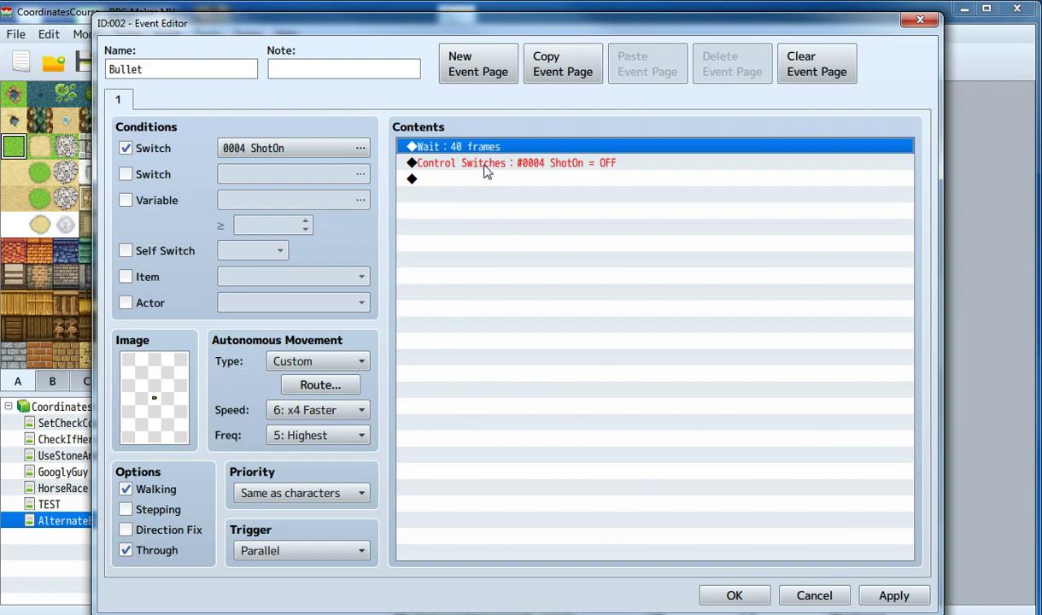
left_click(485, 166)
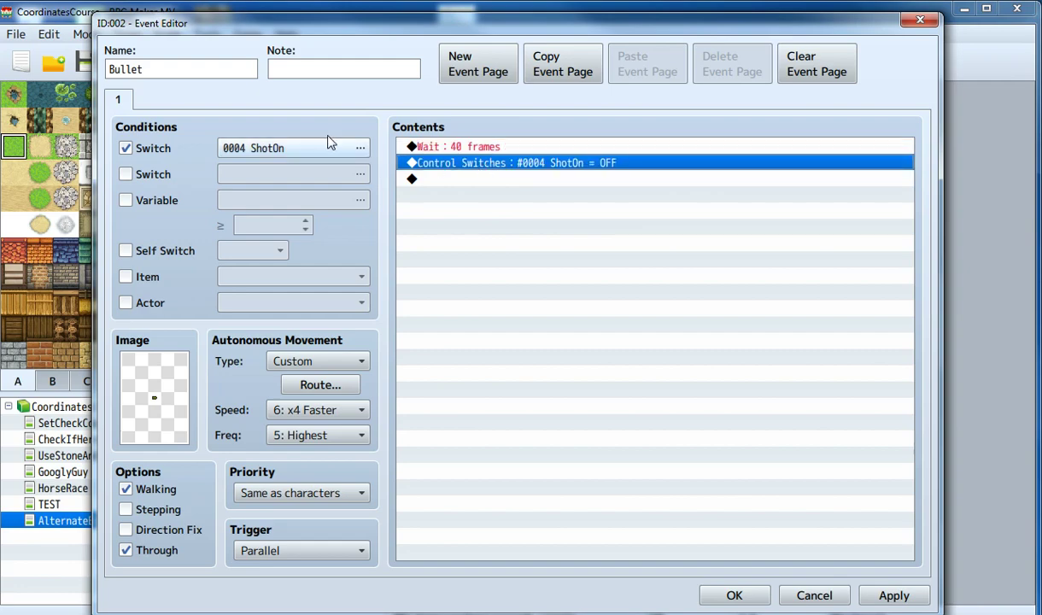
left_click(713, 591)
double_click(240, 94)
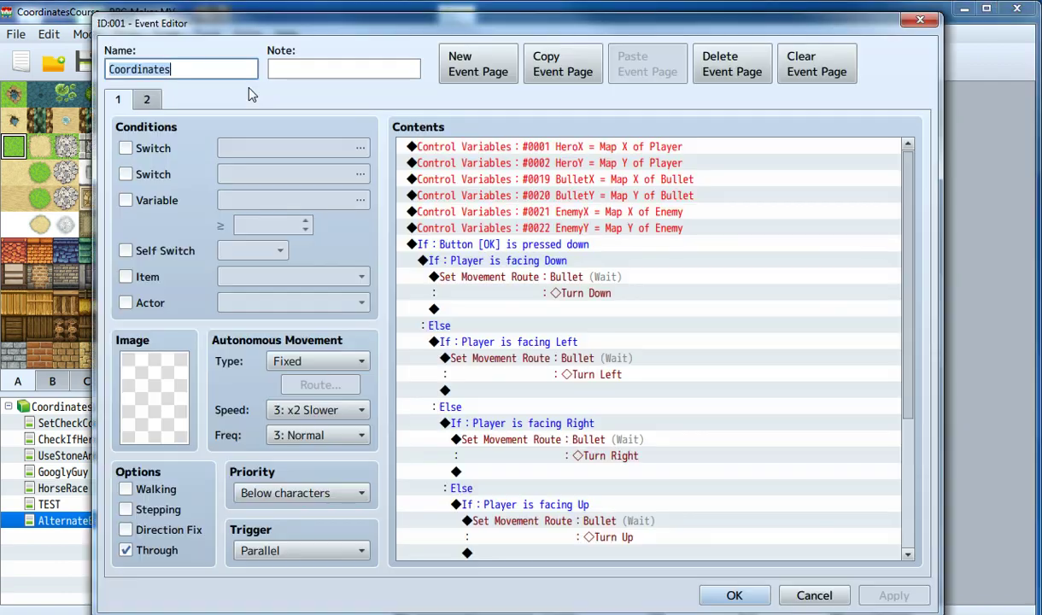
Review Coordinates pages 1 and 2, close it, and save the project to playtest again
left_click(146, 101)
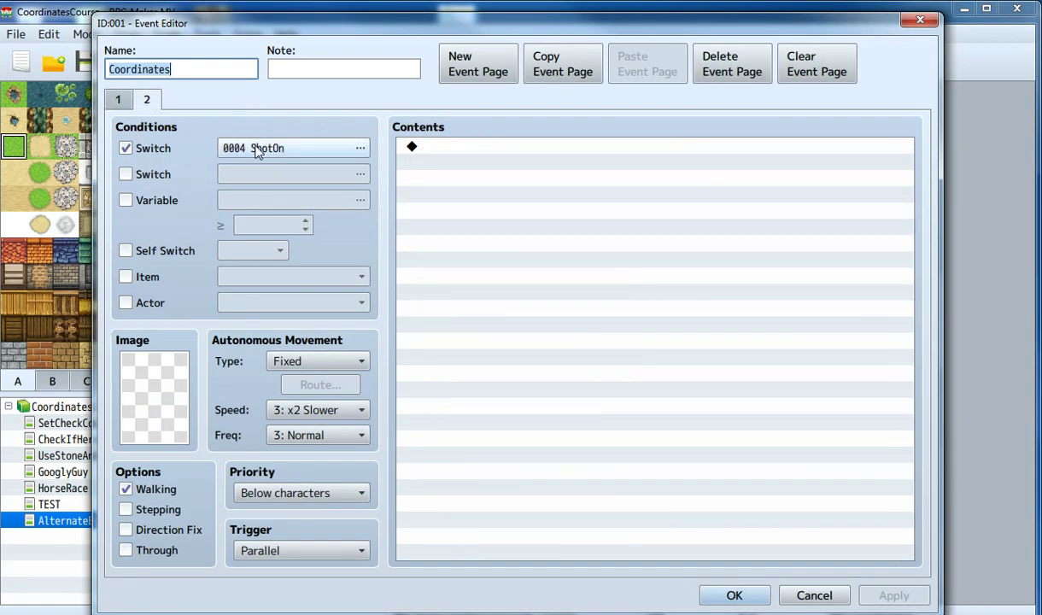
left_click(118, 100)
scroll(580, 342, "down", 4)
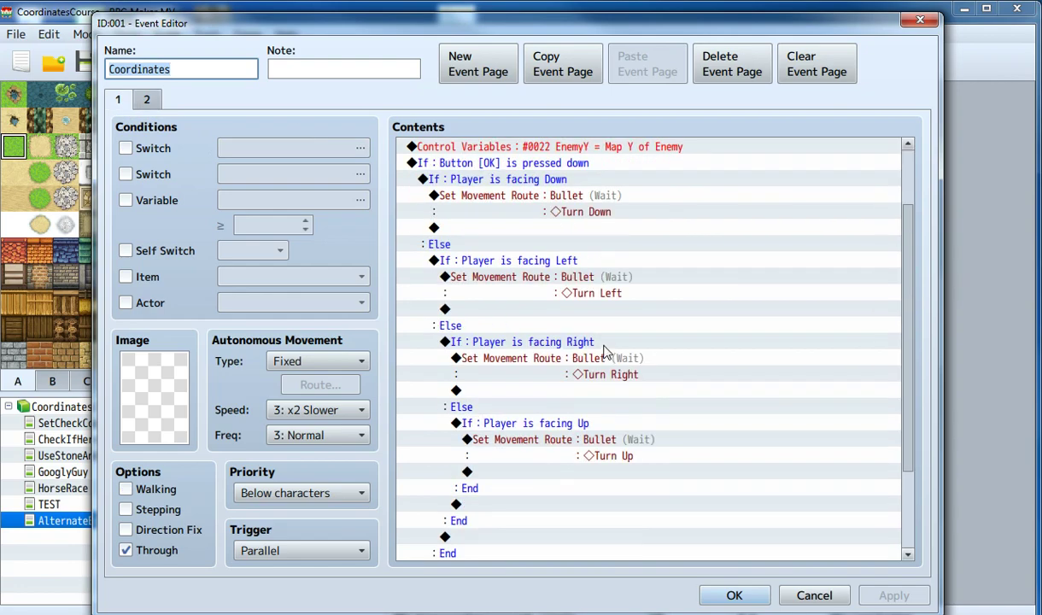
left_click(733, 595)
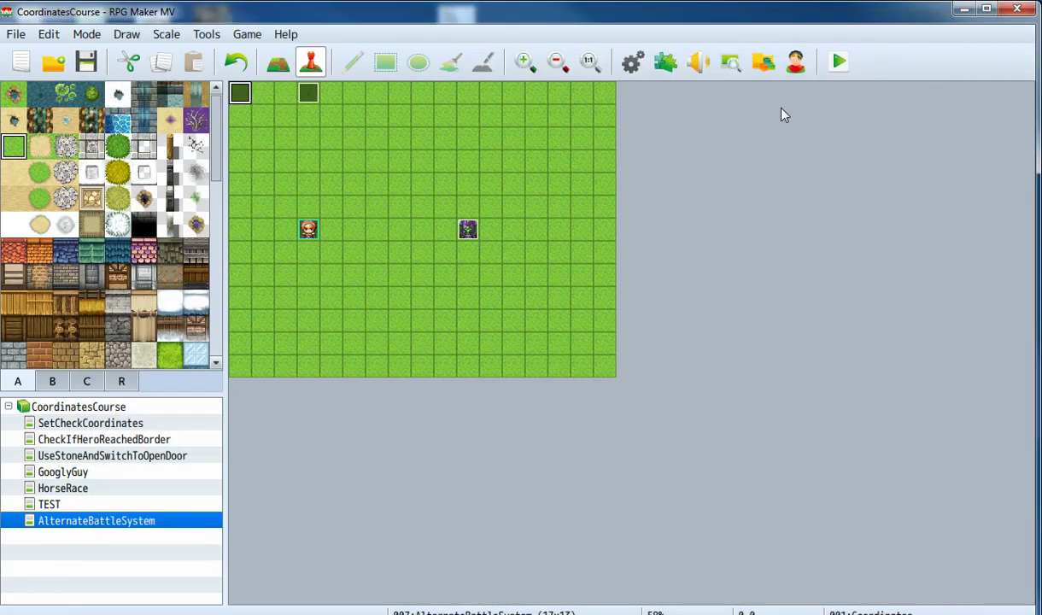
left_click(851, 60)
left_click(466, 348)
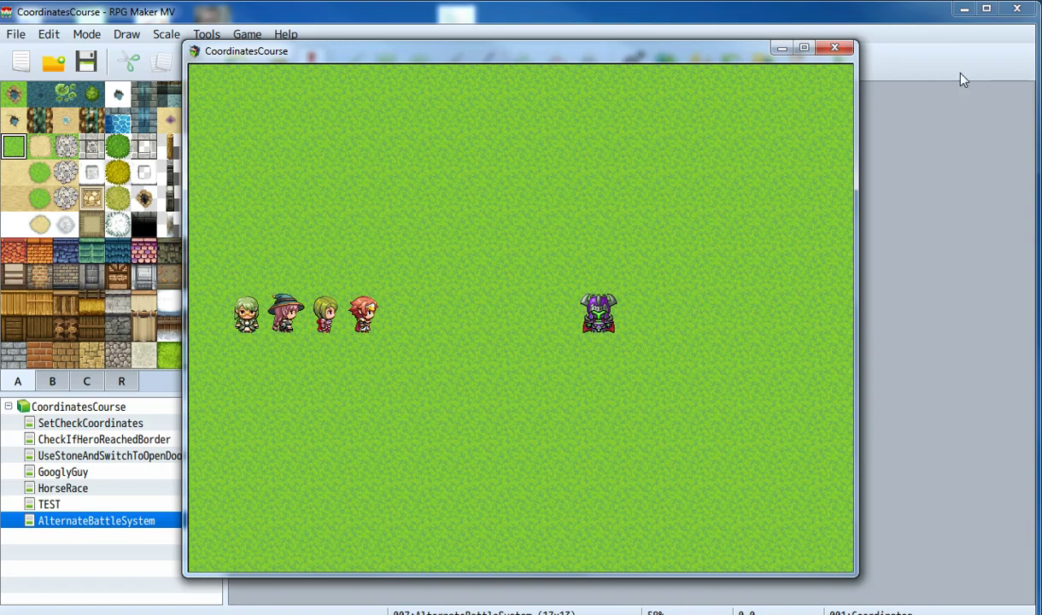
left_click(834, 48)
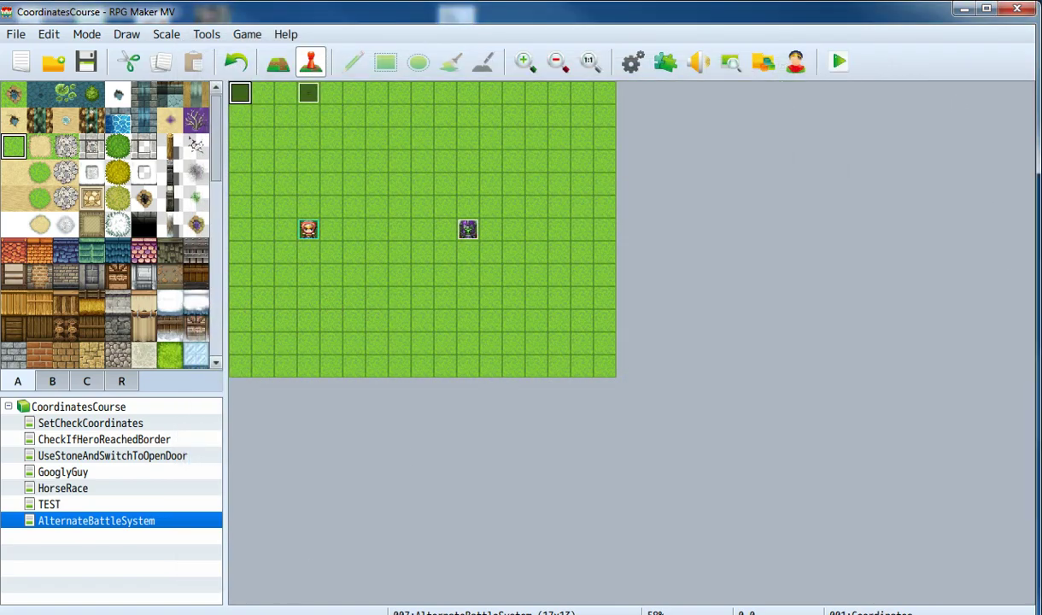